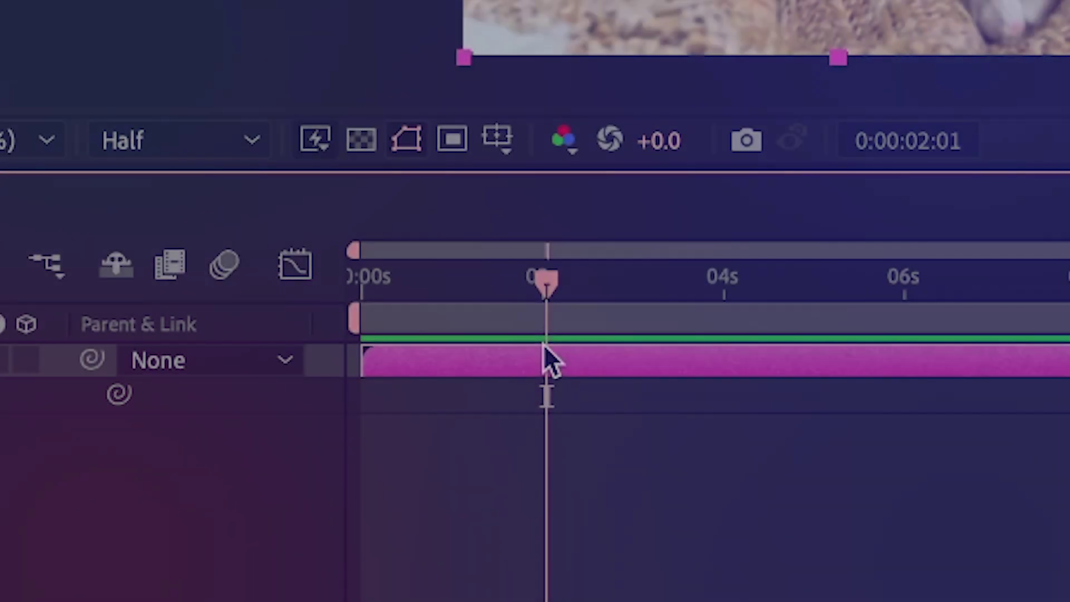
Step: Split the pink layer at 0:00:02:01 with Cmd+Shift+D
{"action": "key", "text": "ctrl+shift+d"}
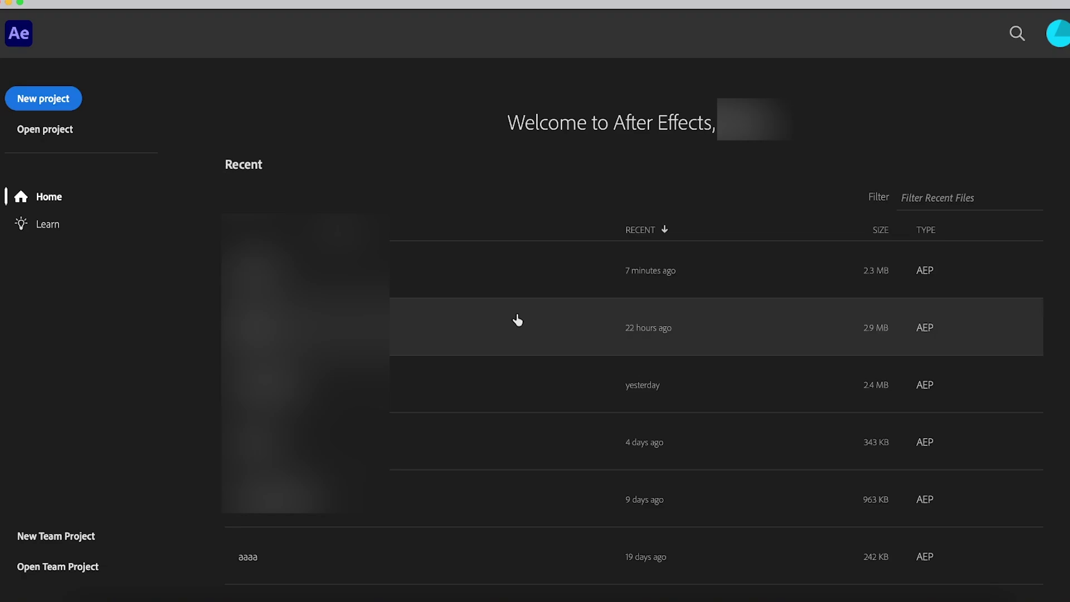
Step: Start a new project and a new composition named 'after effects edit', 1080 pixels wide
{"action": "left_click", "coordinate": [56, 92]}
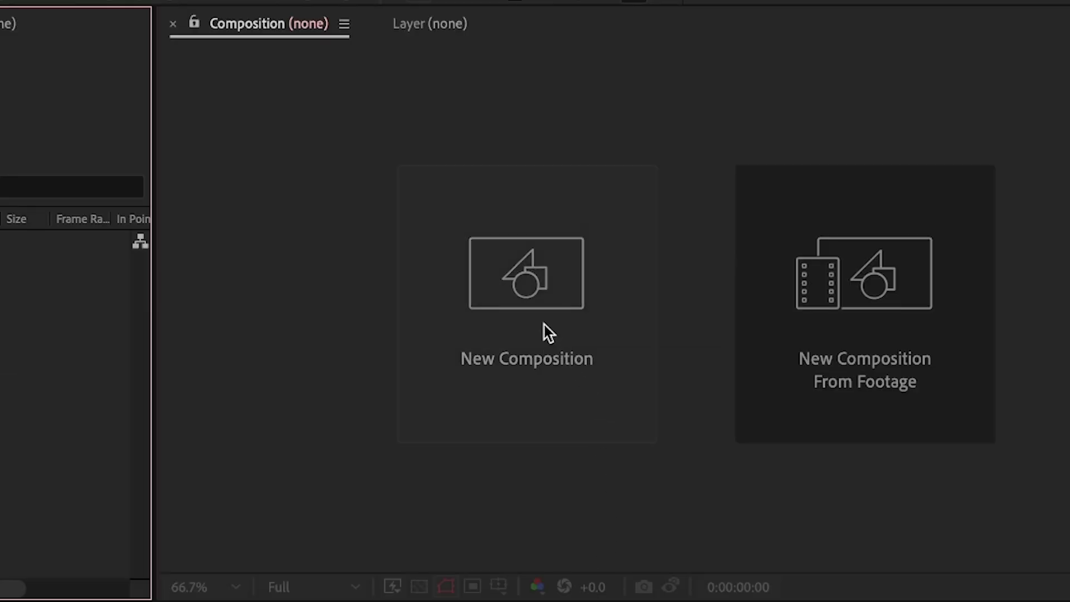
{"action": "left_click", "coordinate": [544, 326]}
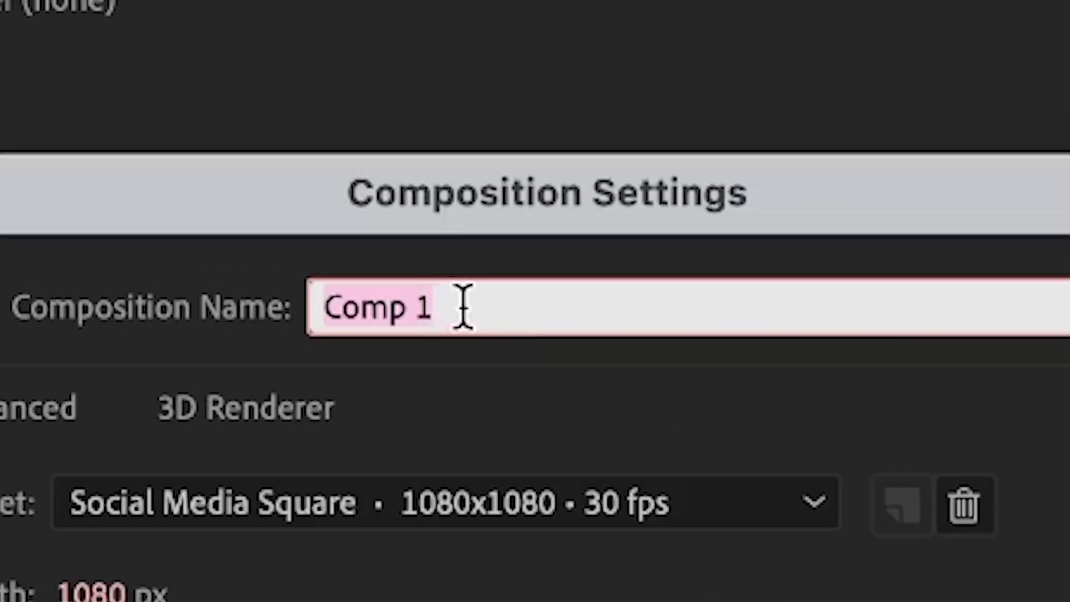
{"action": "type", "text": "after effects edit"}
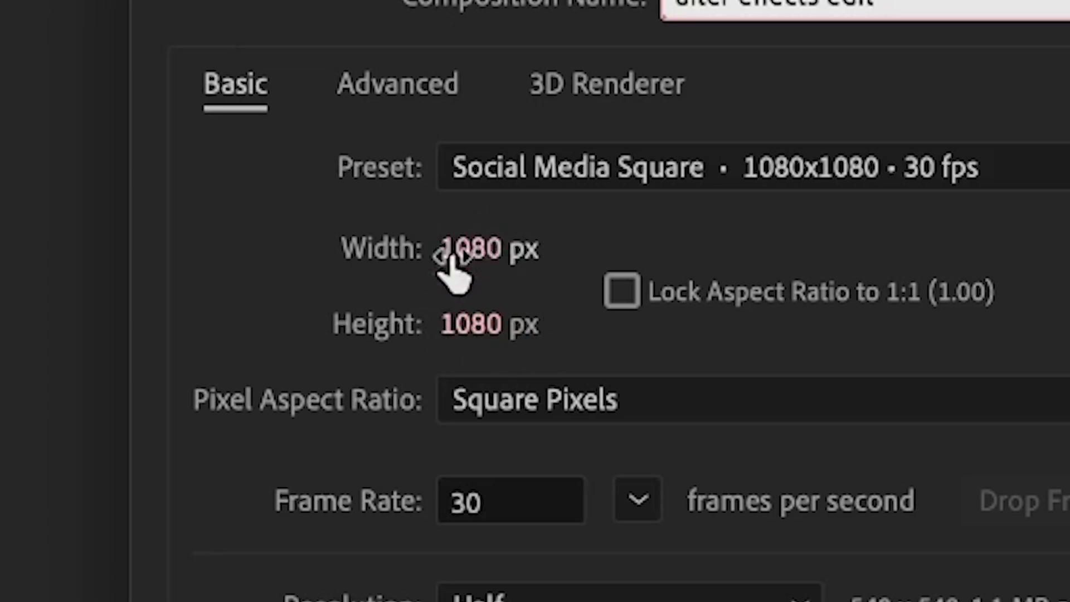
{"action": "left_click_drag", "start_coordinate": [448, 258], "coordinate": [597, 263]}
{"action": "left_click", "coordinate": [471, 262]}
{"action": "type", "text": "1080"}
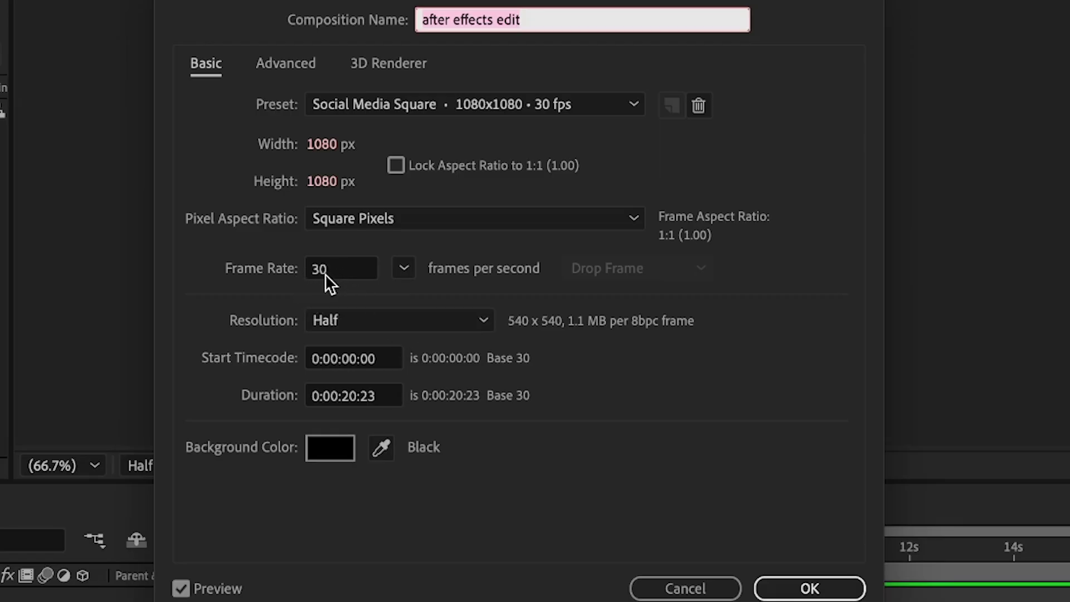
Step: Keep Half resolution, set duration to 0:00:20:00, and confirm the composition settings
{"action": "left_click", "coordinate": [419, 322]}
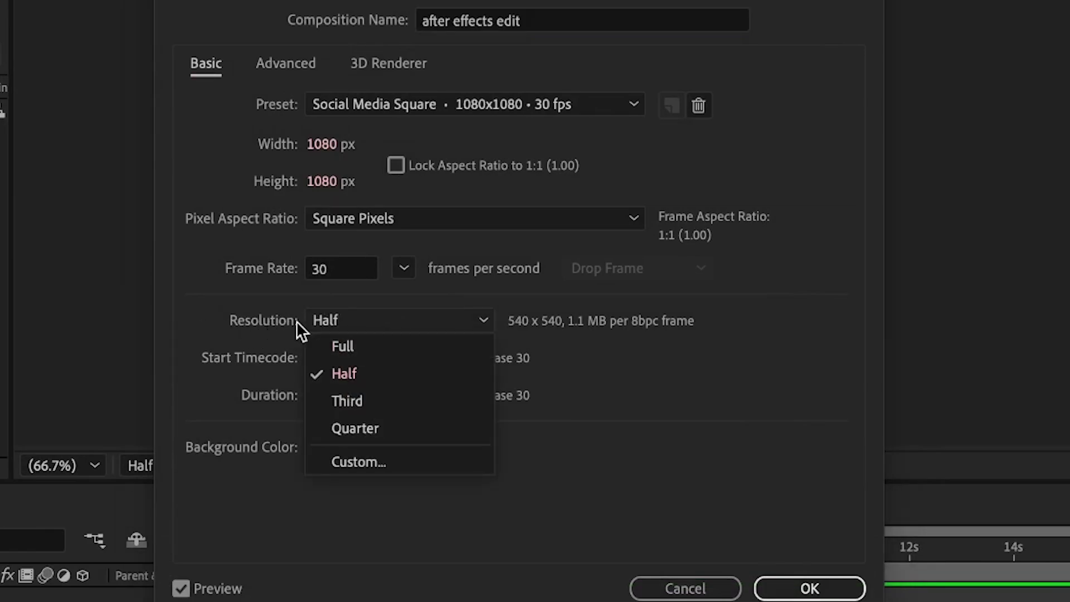
{"action": "left_click", "coordinate": [438, 323]}
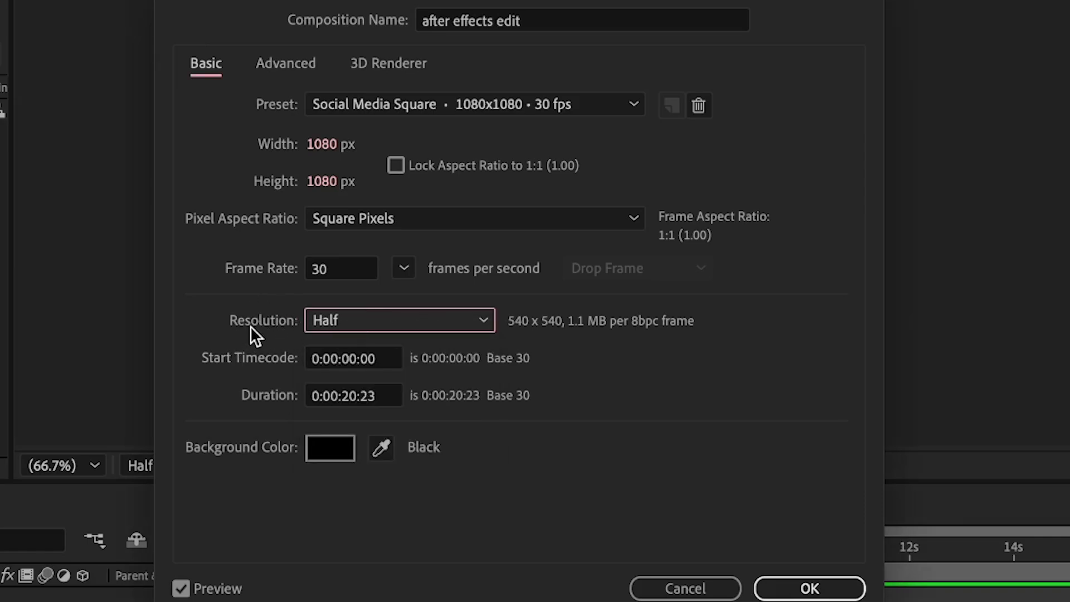
{"action": "left_click", "coordinate": [326, 324]}
{"action": "left_click", "coordinate": [377, 426]}
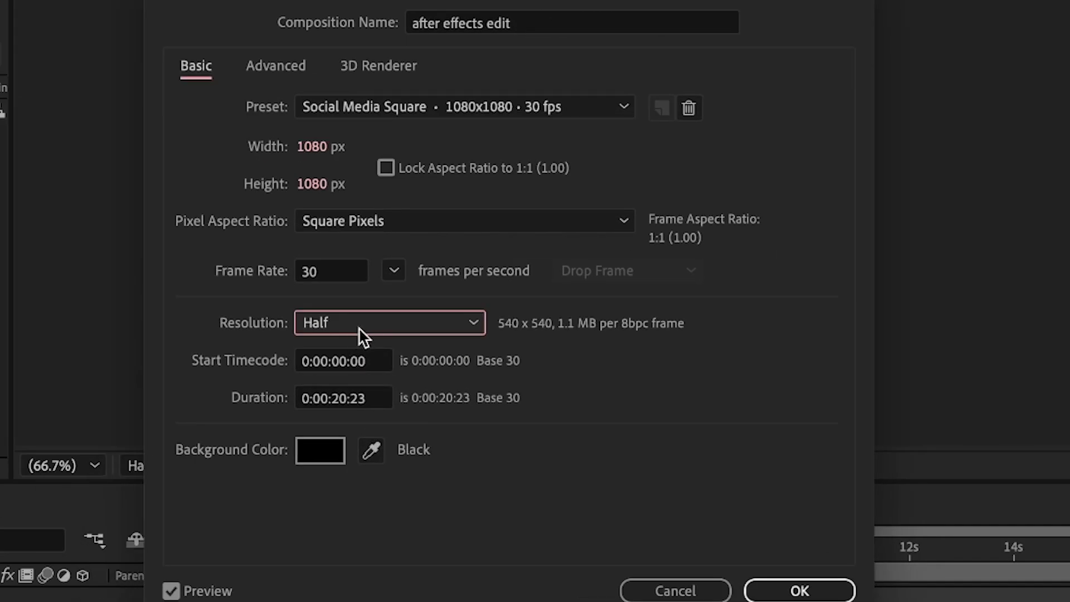
{"action": "left_click", "coordinate": [359, 326]}
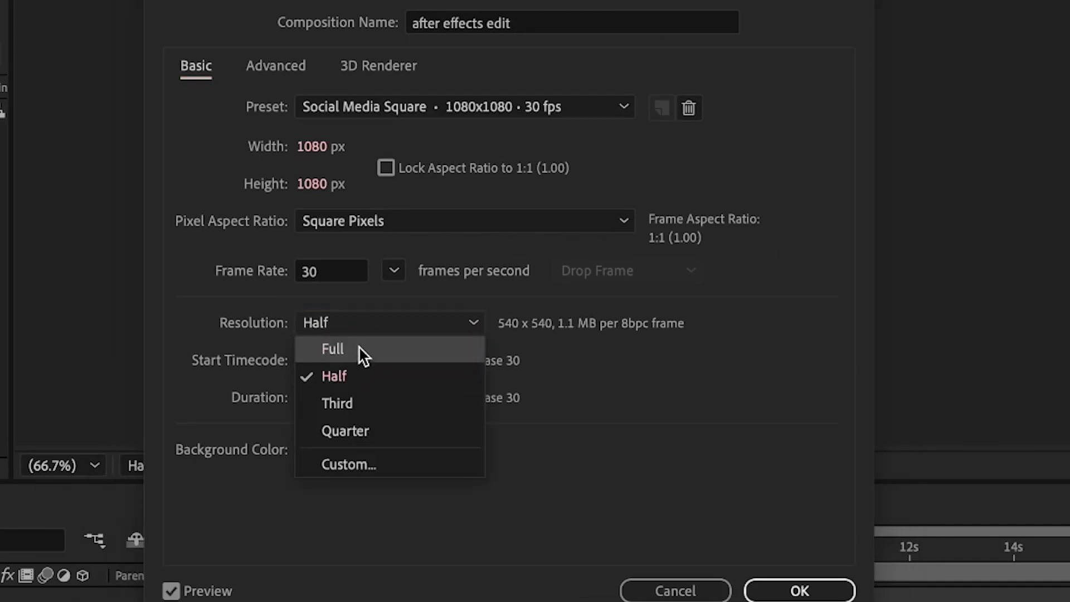
{"action": "left_click", "coordinate": [376, 330]}
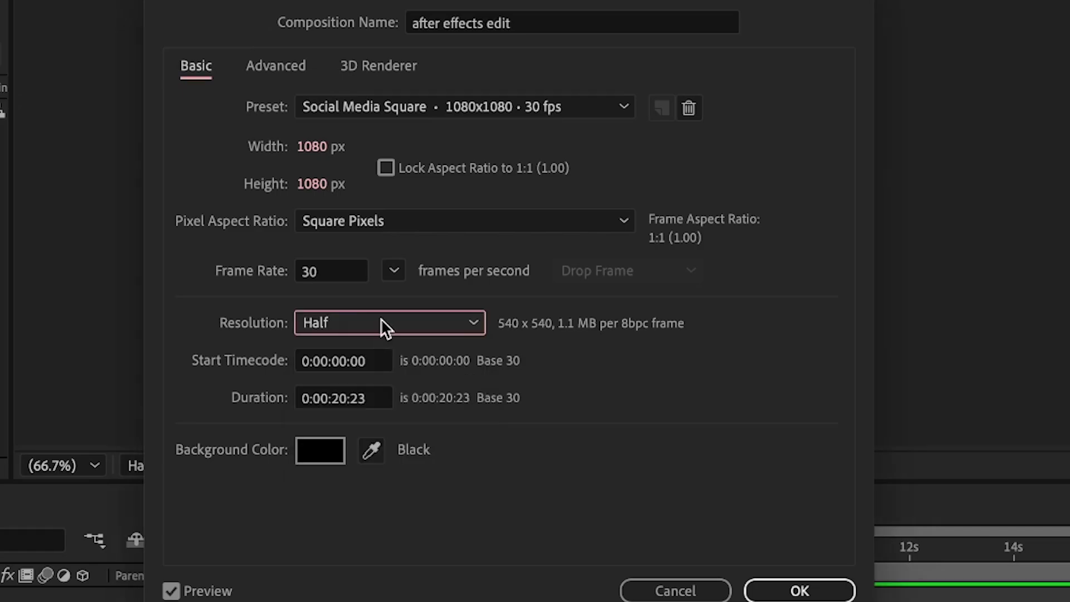
{"action": "left_click", "coordinate": [380, 318]}
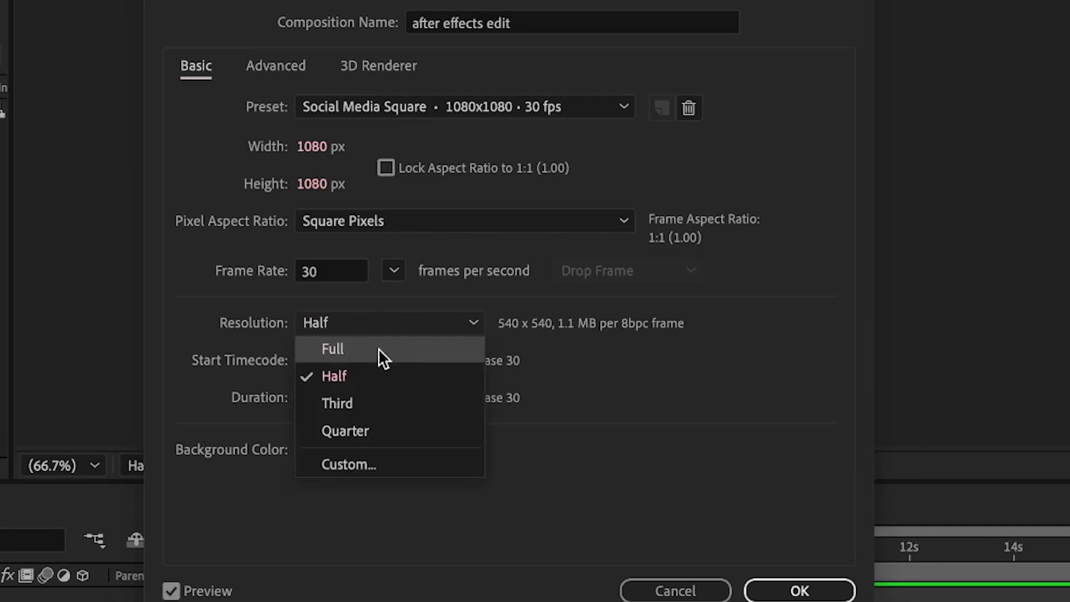
{"action": "left_click", "coordinate": [349, 369]}
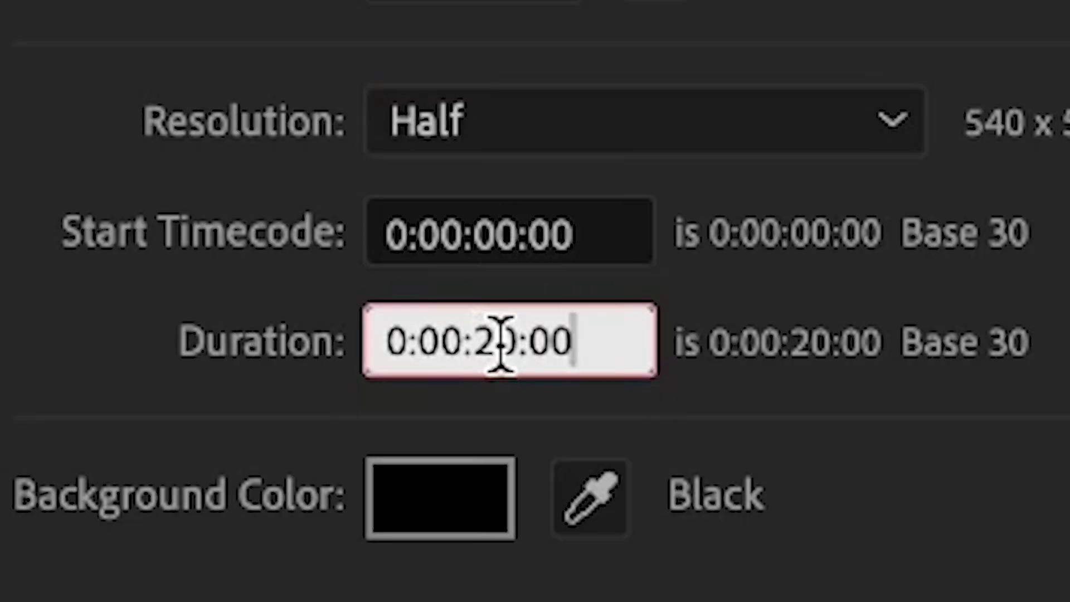
{"action": "left_click", "coordinate": [457, 341]}
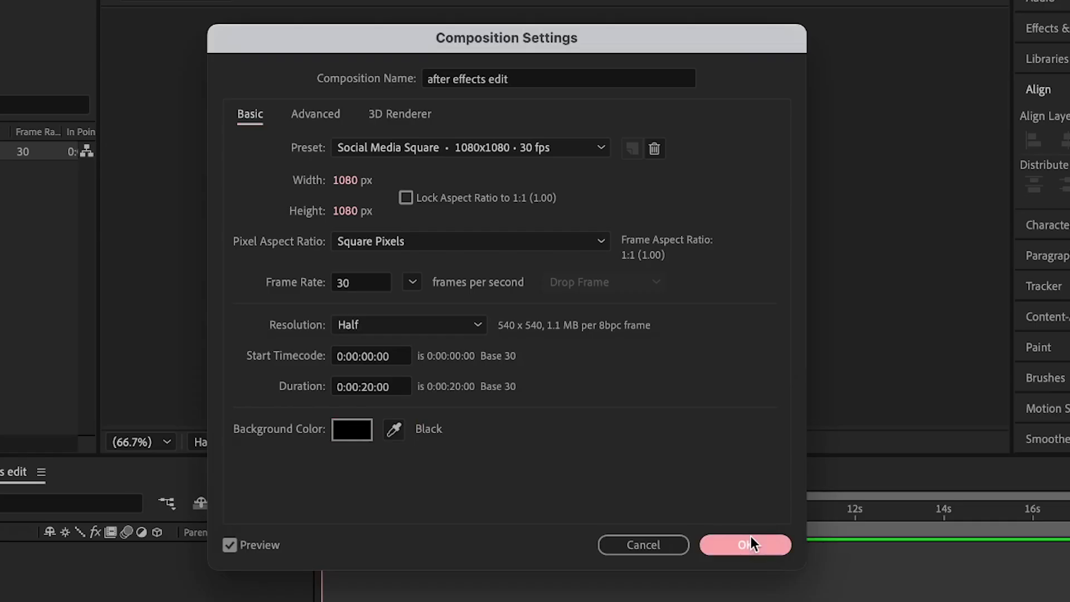
{"action": "left_click", "coordinate": [751, 537]}
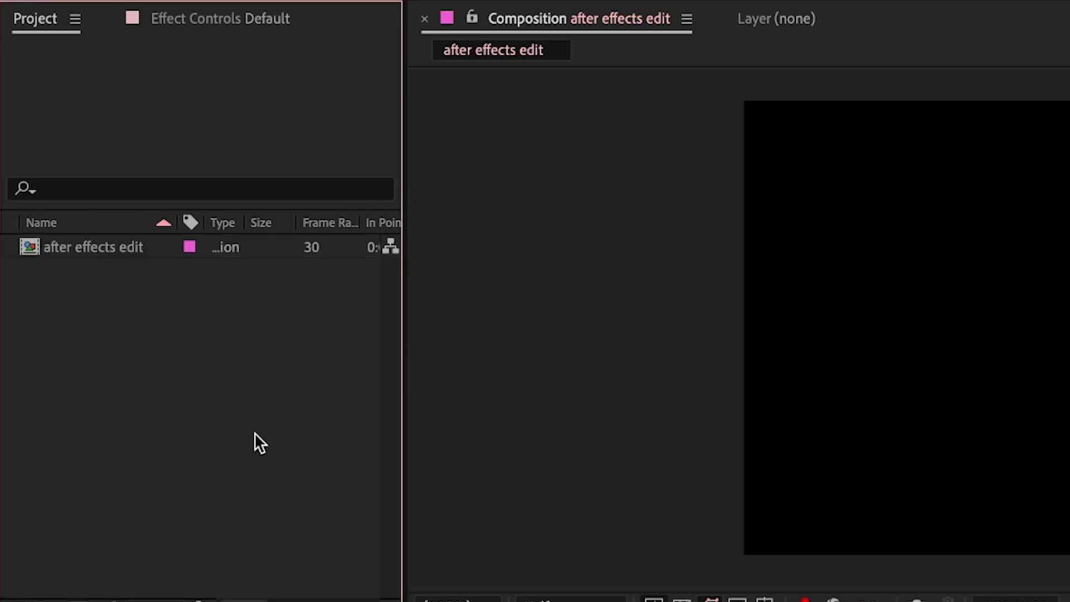
Step: Import three cat photos from the white cats folder via File > Import > File
{"action": "left_click", "coordinate": [160, 332]}
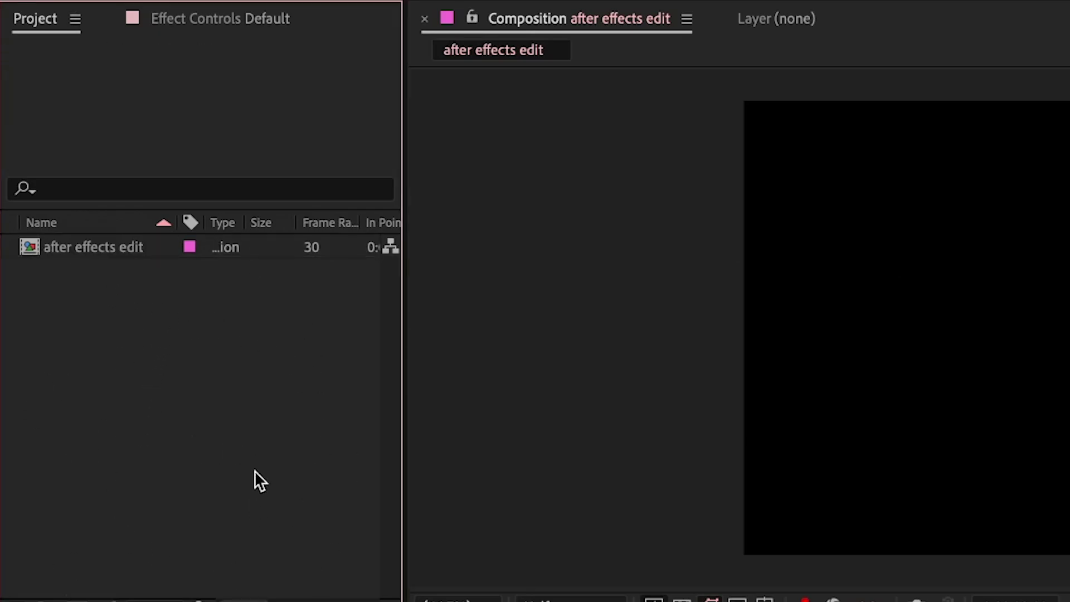
{"action": "left_click", "coordinate": [214, 18]}
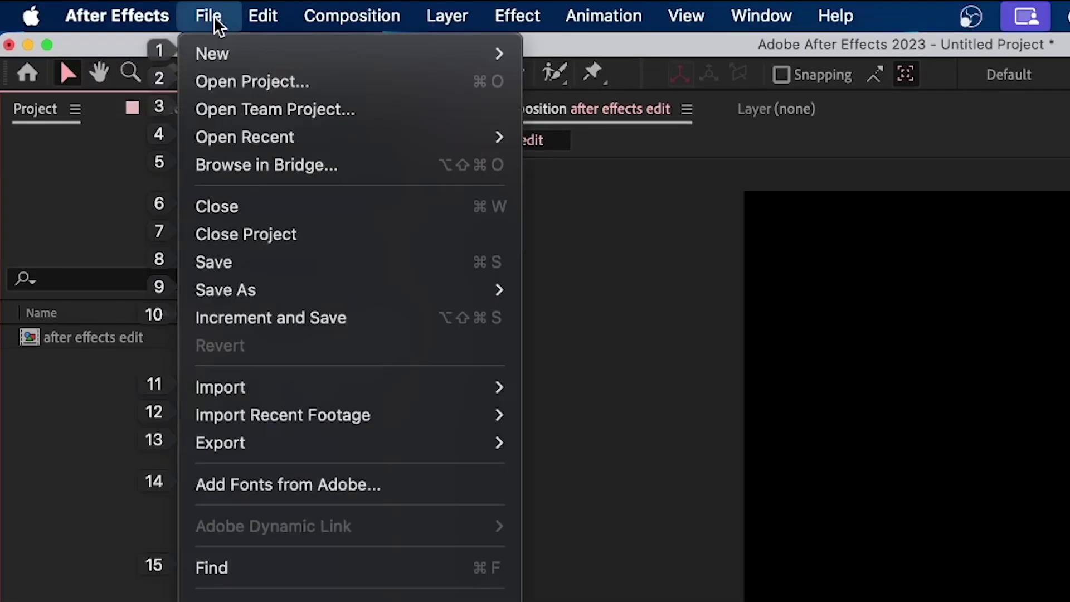
{"action": "mouse_move", "coordinate": [232, 385]}
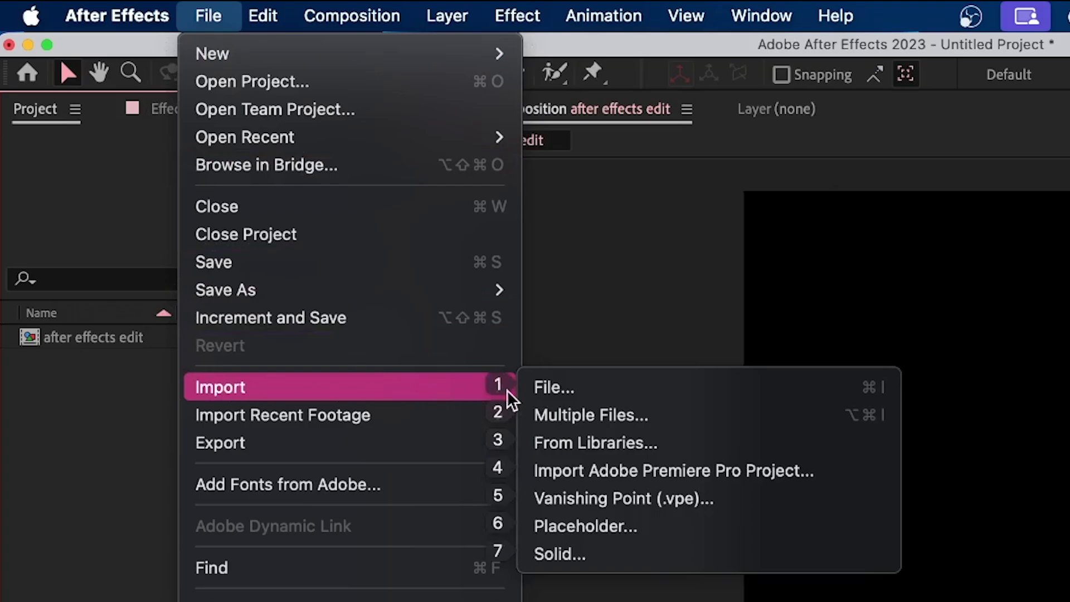
{"action": "left_click", "coordinate": [646, 390]}
{"action": "scroll", "coordinate": [605, 203], "scroll_direction": "down", "scroll_amount": 3}
{"action": "scroll", "coordinate": [606, 207], "scroll_direction": "up", "scroll_amount": 4}
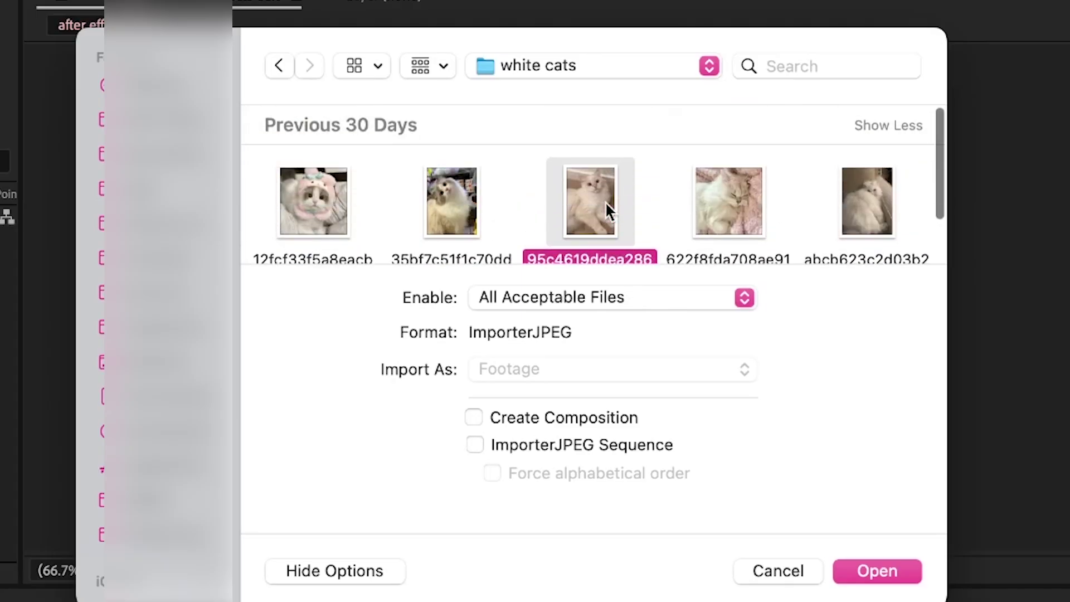
{"action": "left_click", "coordinate": [747, 199], "text": "super"}
{"action": "left_click", "coordinate": [866, 209], "text": "super"}
{"action": "scroll", "coordinate": [868, 208], "scroll_direction": "down", "scroll_amount": 4}
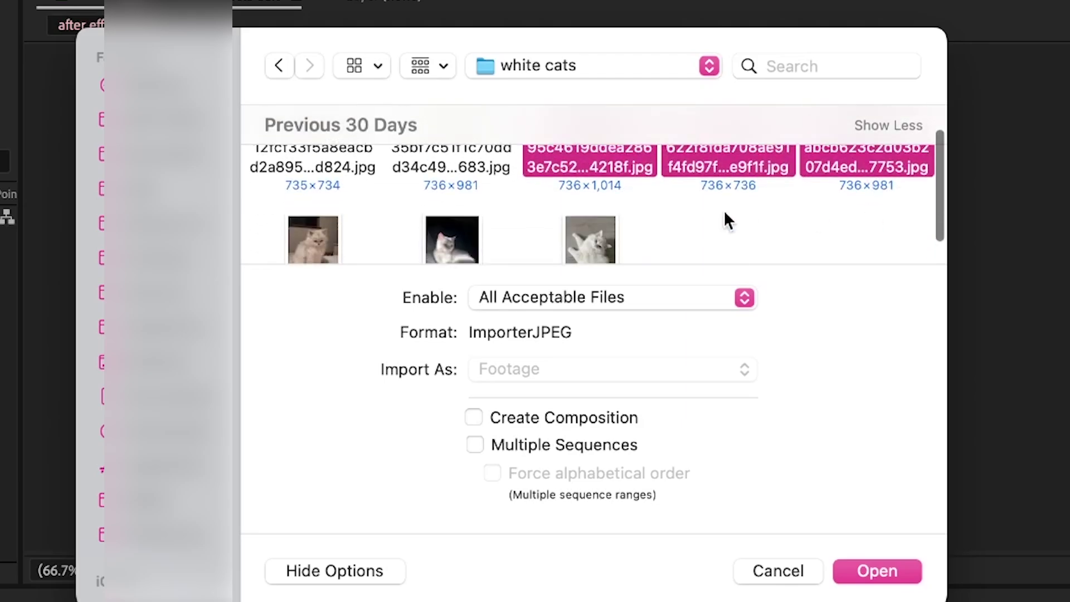
{"action": "key", "text": "Return"}
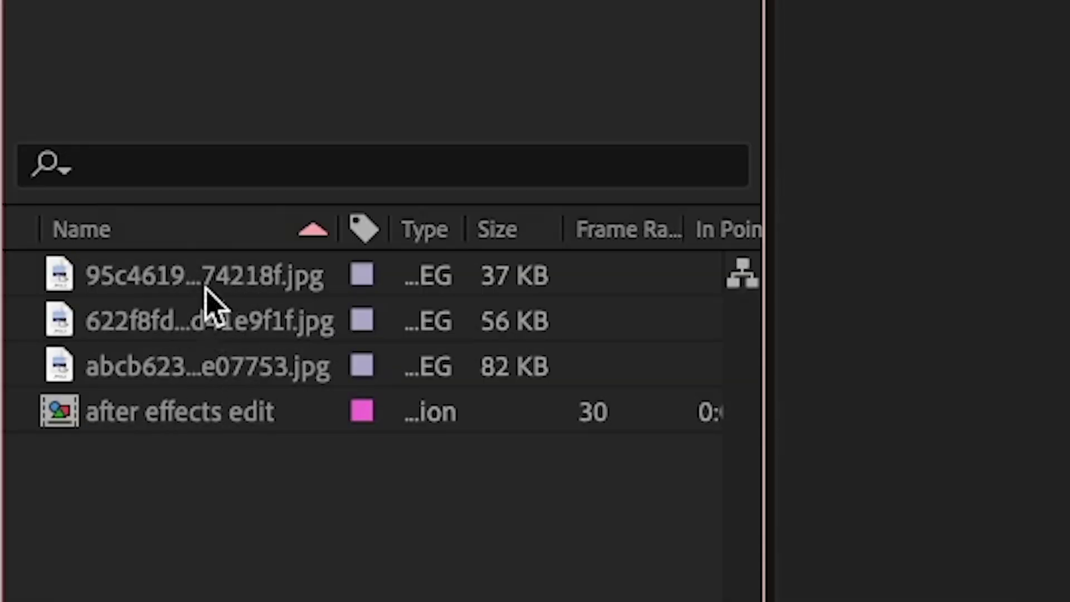
Step: Select each of the three imported cat photos in the Project panel, then deselect
{"action": "left_click", "coordinate": [55, 166]}
{"action": "left_click", "coordinate": [186, 328]}
{"action": "left_click", "coordinate": [167, 369]}
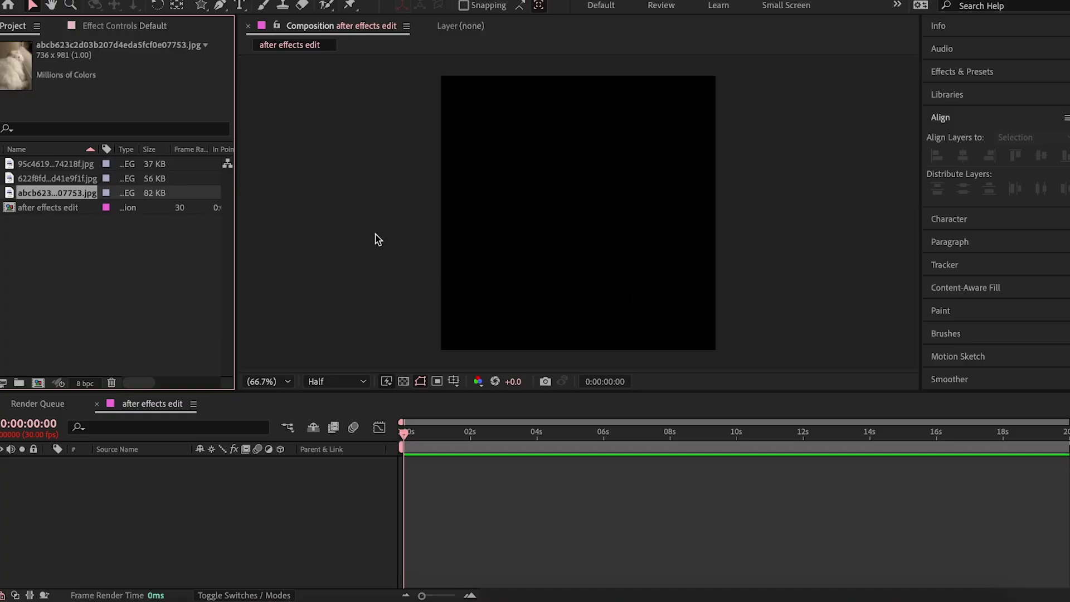
{"action": "left_click", "coordinate": [78, 364]}
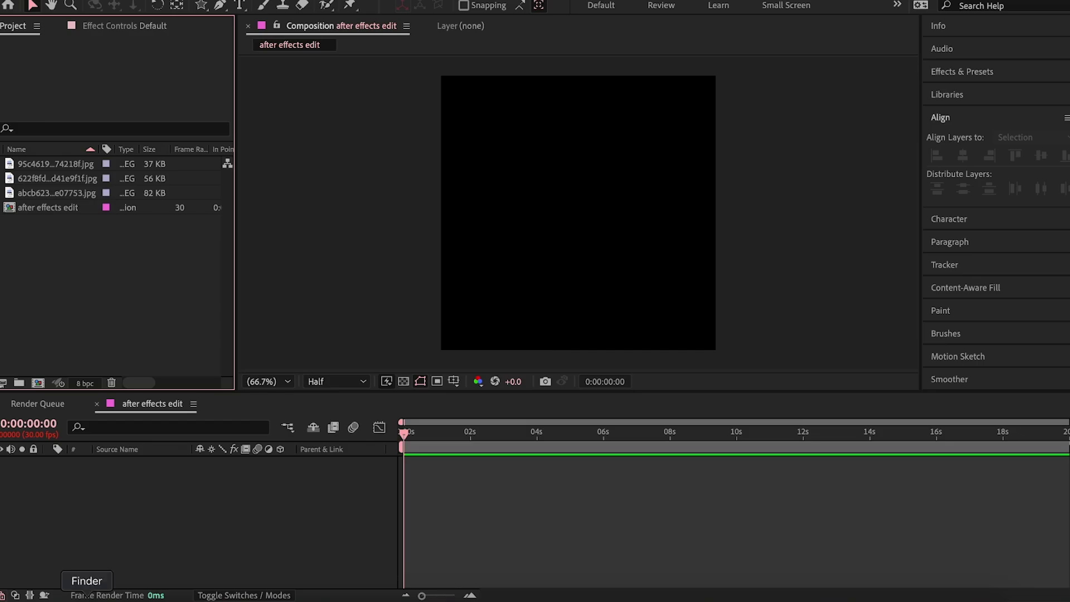
Step: Drag Cat.jpg from the Finder's orange cats folder into the Project panel
{"action": "left_click", "coordinate": [85, 596]}
{"action": "left_click", "coordinate": [586, 140]}
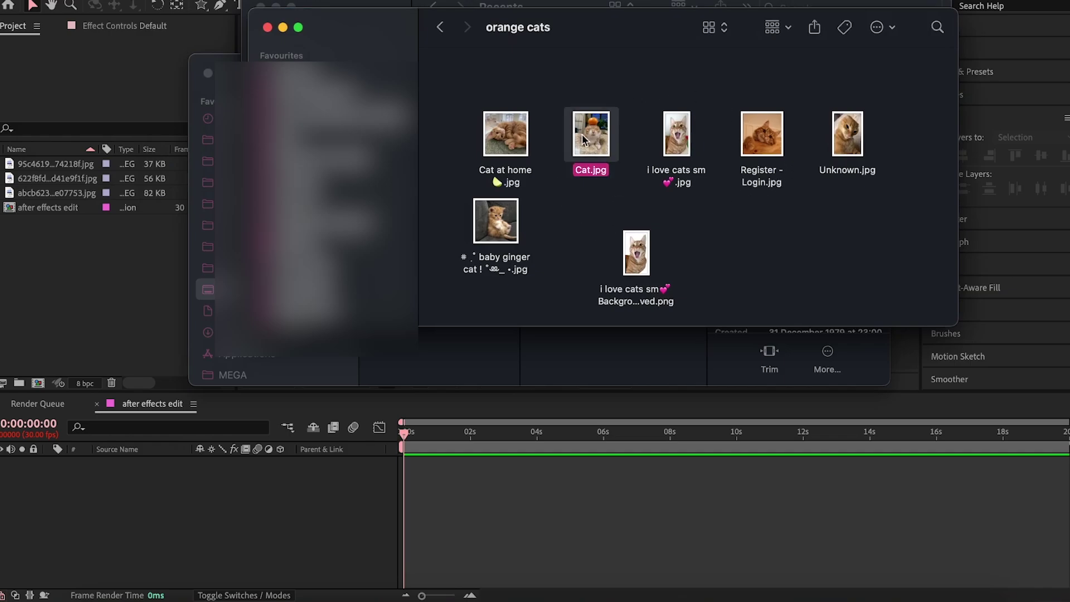
{"action": "left_click_drag", "start_coordinate": [582, 140], "coordinate": [70, 284]}
{"action": "left_click", "coordinate": [33, 223]}
{"action": "left_click", "coordinate": [18, 161]}
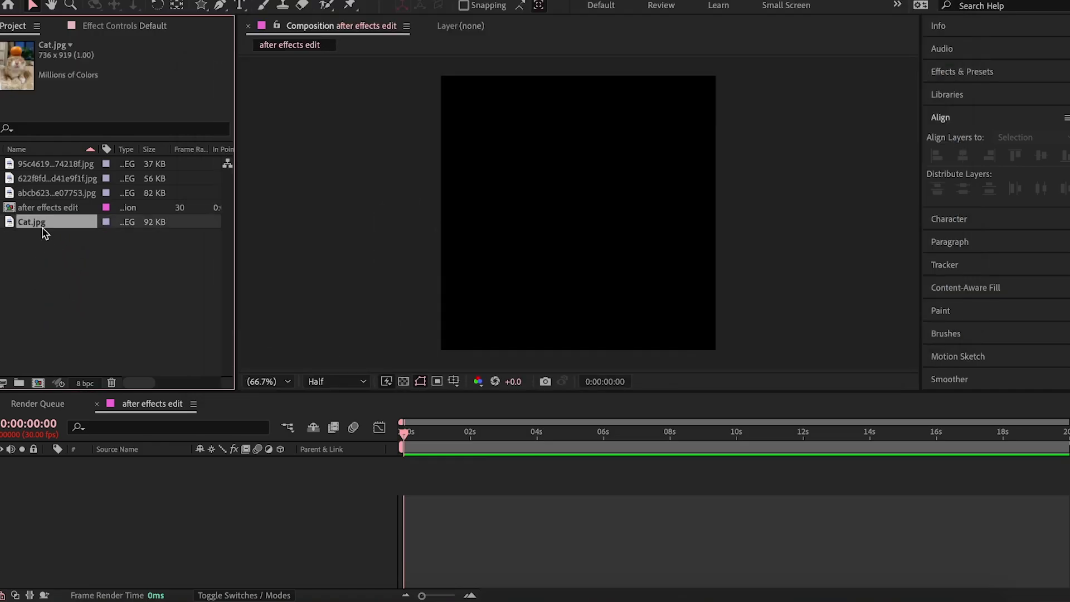
{"action": "left_click", "coordinate": [164, 118]}
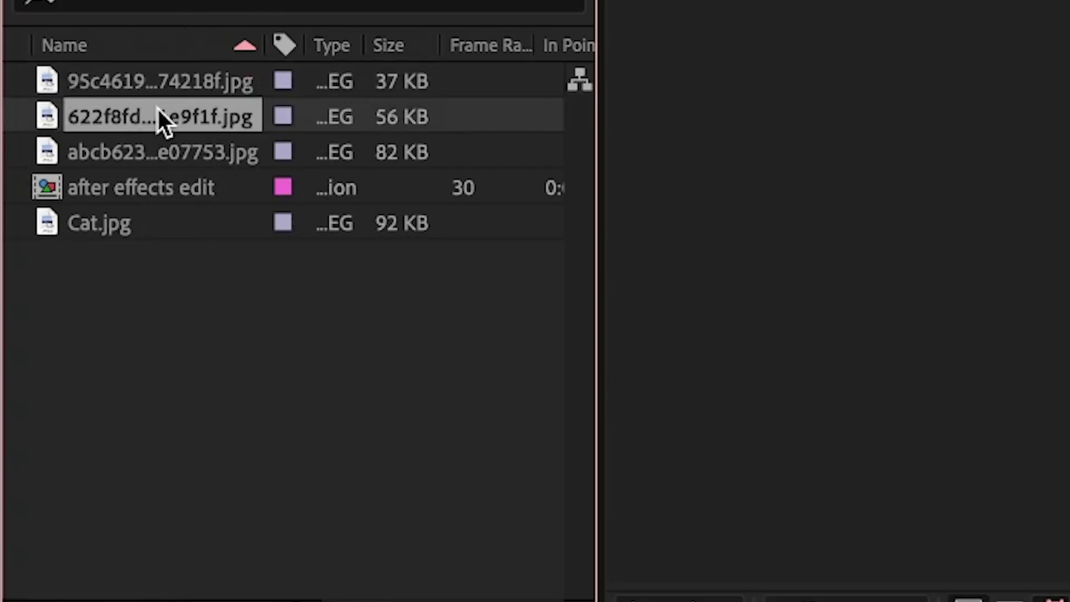
Step: Add Cat.jpg as a layer in the 'after effects edit' timeline
{"action": "left_click", "coordinate": [178, 84]}
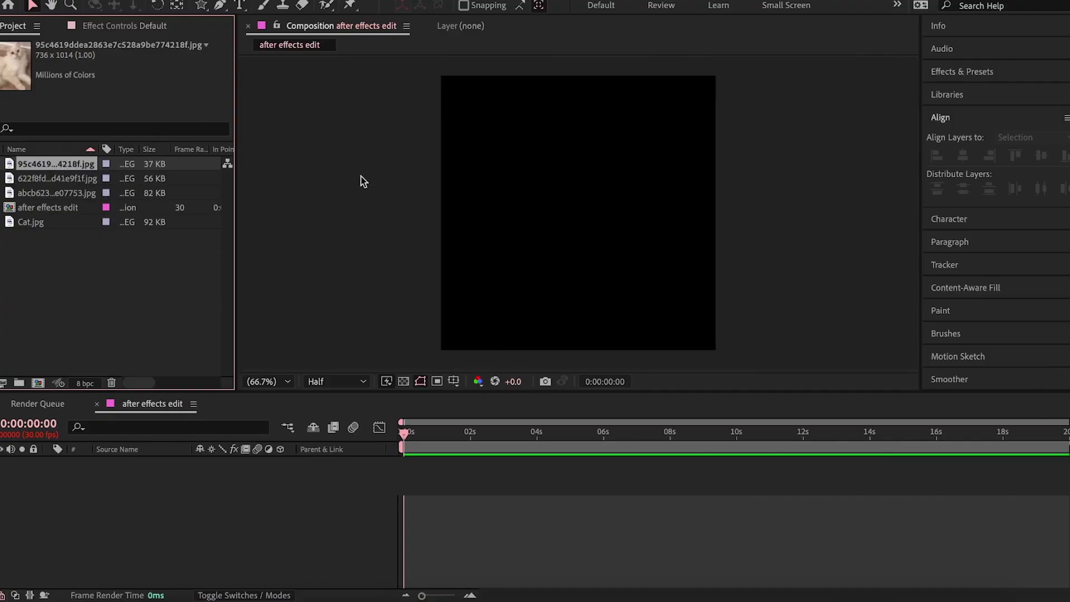
{"action": "left_click_drag", "start_coordinate": [59, 165], "coordinate": [577, 221]}
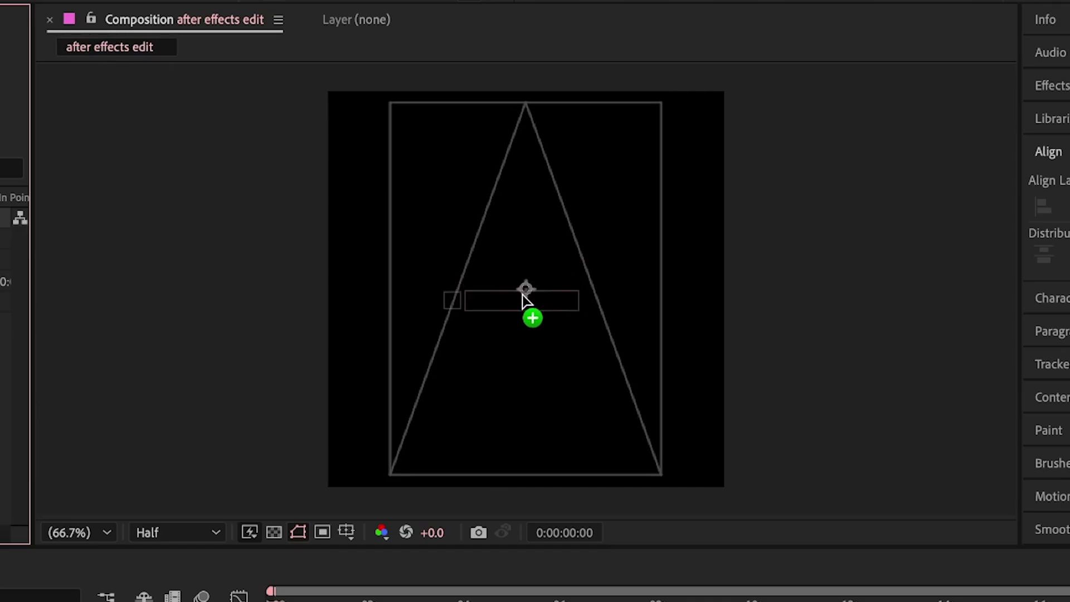
{"action": "left_click_drag", "start_coordinate": [521, 294], "coordinate": [524, 294]}
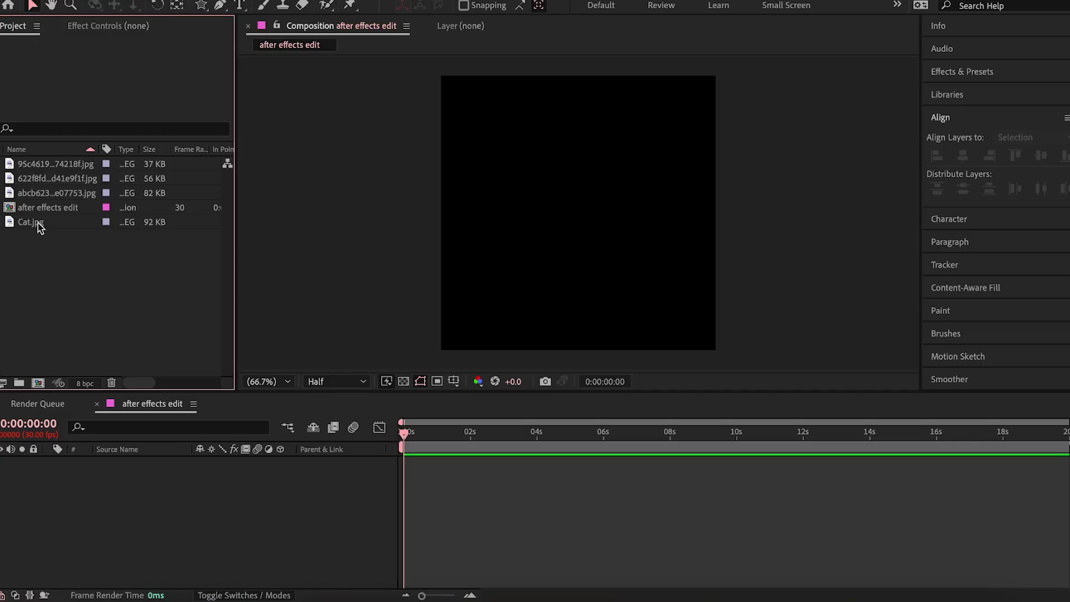
{"action": "left_click", "coordinate": [34, 222]}
{"action": "left_click_drag", "start_coordinate": [34, 226], "coordinate": [444, 510]}
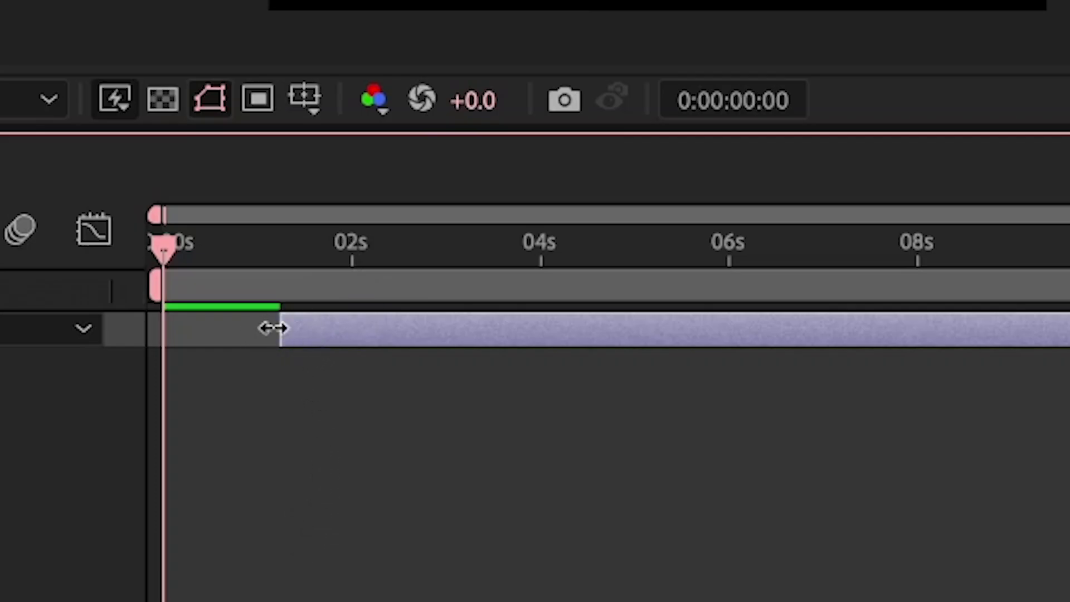
Step: Slide the Cat.jpg layer bar to start at 0 seconds and scrub to preview
{"action": "left_click_drag", "start_coordinate": [273, 328], "coordinate": [154, 338]}
{"action": "key", "text": "ctrl+z"}
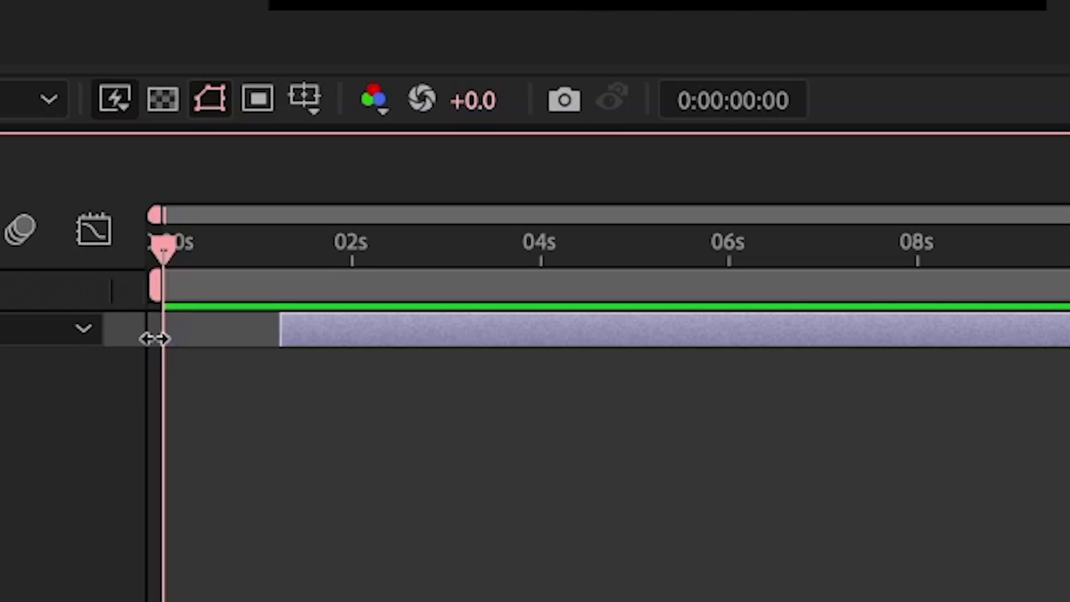
{"action": "left_click_drag", "start_coordinate": [370, 329], "coordinate": [252, 335]}
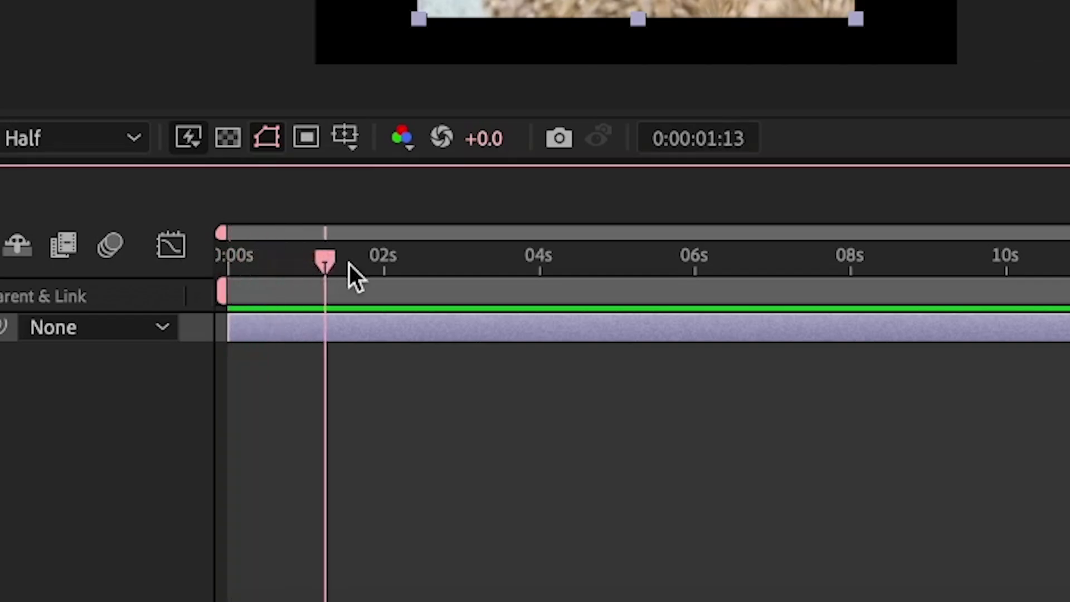
{"action": "left_click_drag", "start_coordinate": [355, 264], "coordinate": [433, 312]}
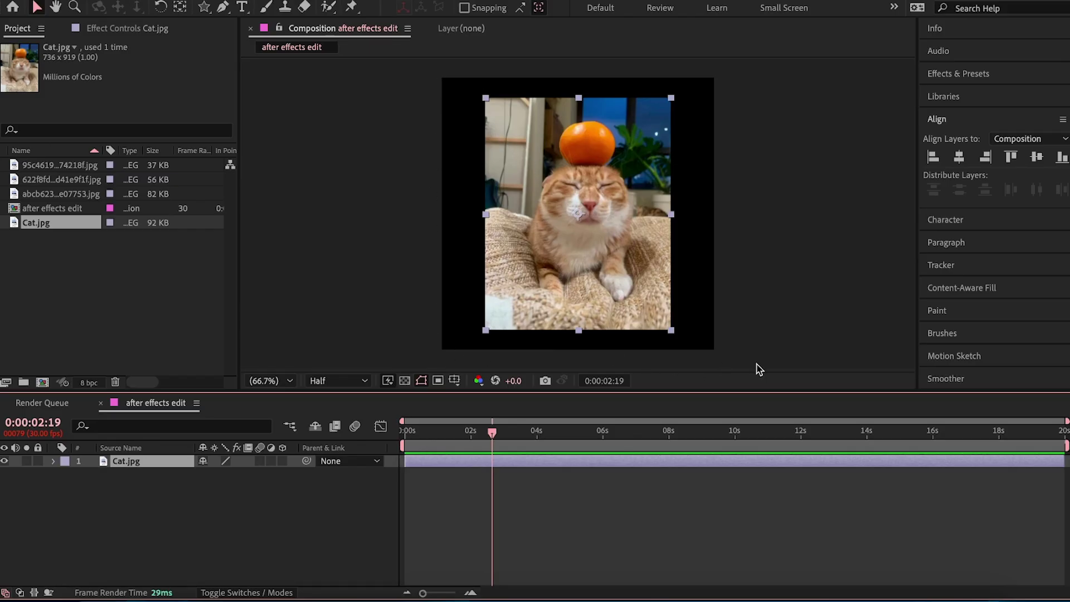
Step: Scale the Cat.jpg layer up to 150%
{"action": "left_click", "coordinate": [755, 25]}
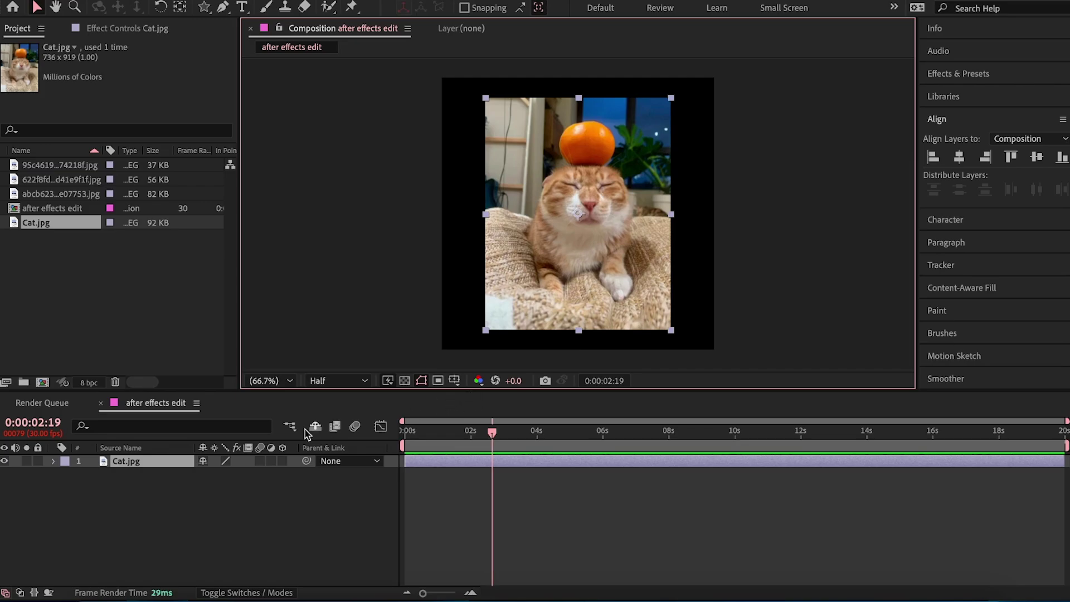
{"action": "key", "text": "s"}
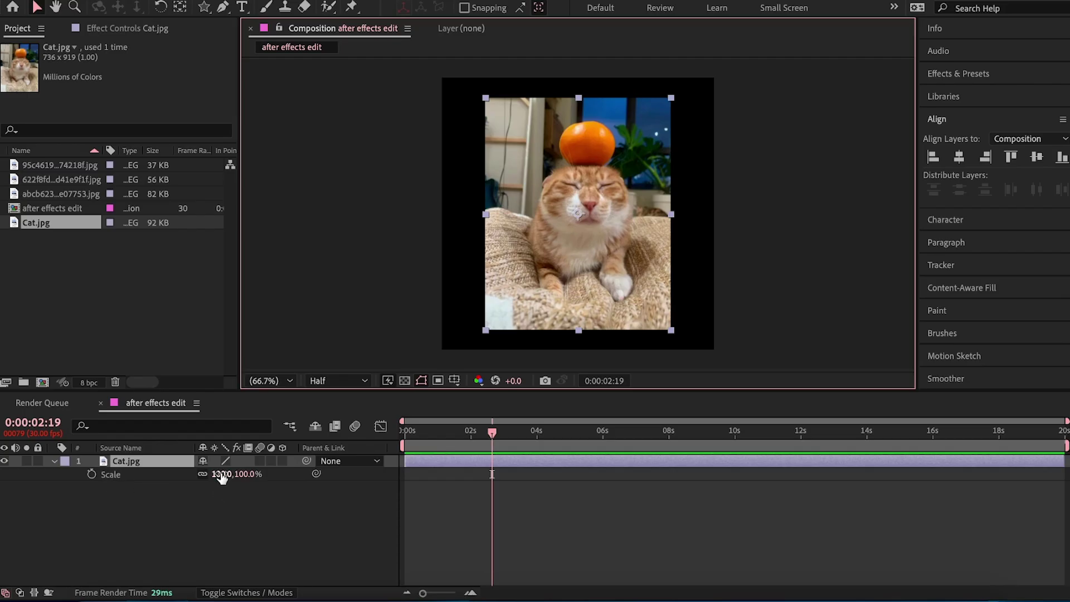
{"action": "left_click_drag", "start_coordinate": [221, 477], "coordinate": [262, 475]}
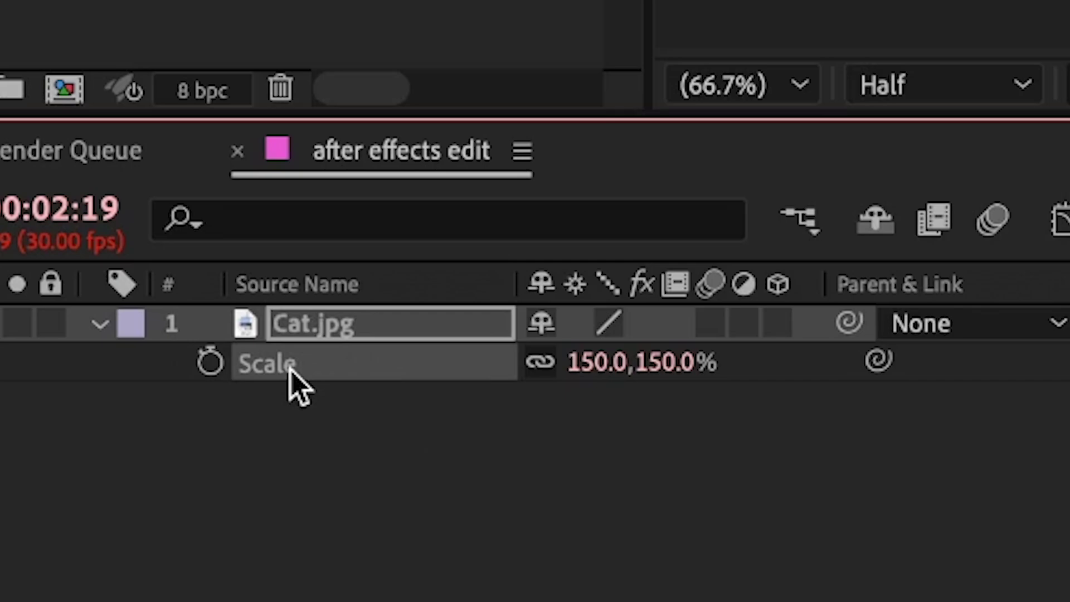
Step: Try Position and Rotation adjustments, leaving the photo upright at 0° rotation
{"action": "key", "text": "p"}
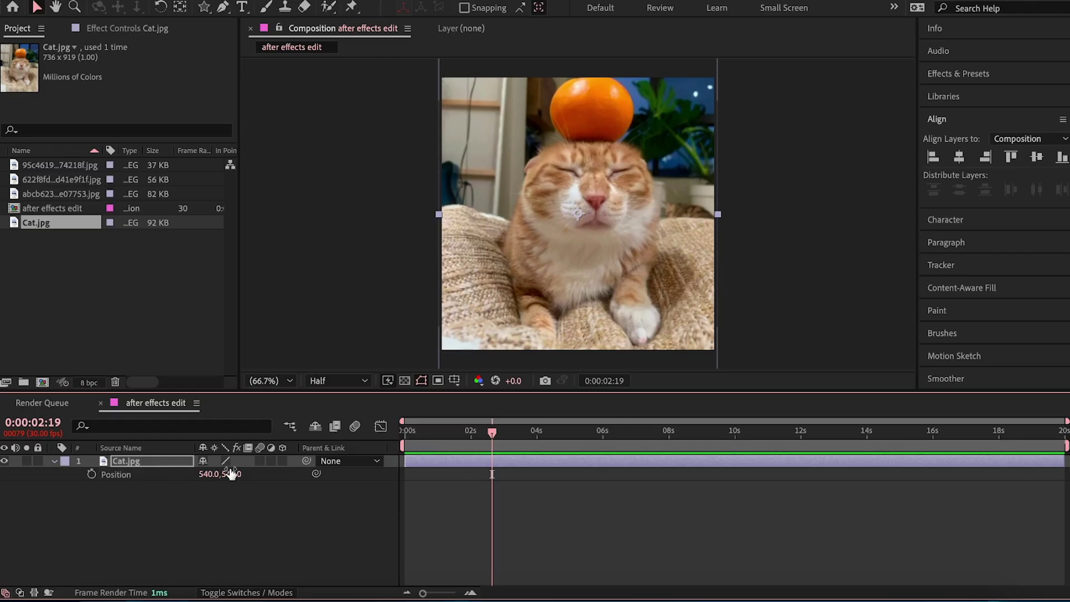
{"action": "left_click_drag", "start_coordinate": [624, 363], "coordinate": [671, 364]}
{"action": "mouse_move", "coordinate": [245, 475]}
{"action": "left_mouse_down"}
{"action": "mouse_move", "coordinate": [262, 474]}
{"action": "mouse_move", "coordinate": [229, 474]}
{"action": "left_mouse_up"}
{"action": "key", "text": "r"}
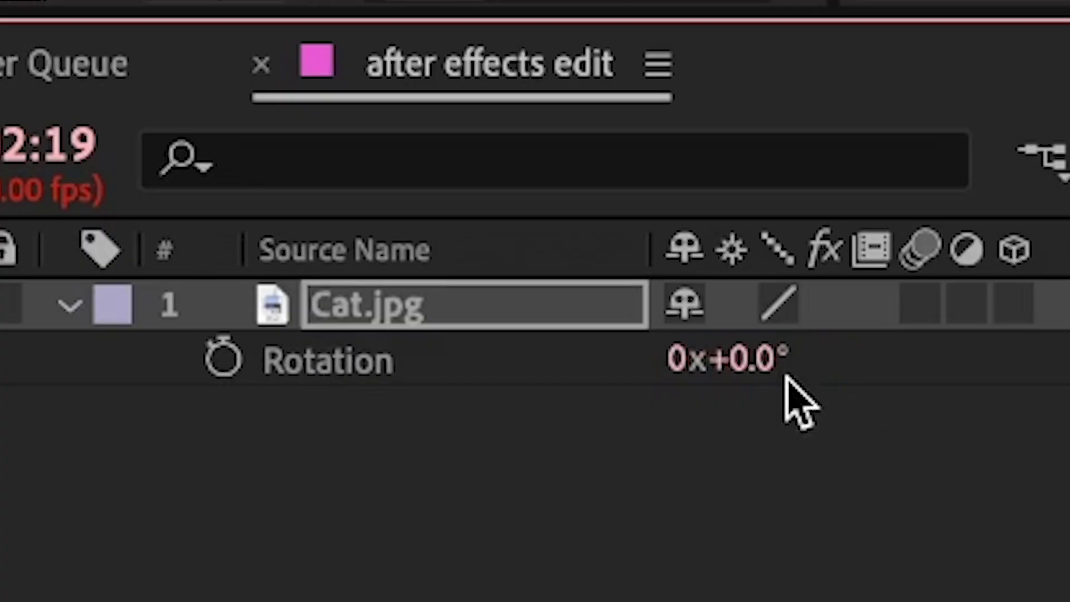
{"action": "left_click_drag", "start_coordinate": [724, 358], "coordinate": [558, 349]}
{"action": "left_click_drag", "start_coordinate": [173, 471], "coordinate": [105, 478]}
{"action": "key", "text": "s"}
{"action": "key", "text": "r"}
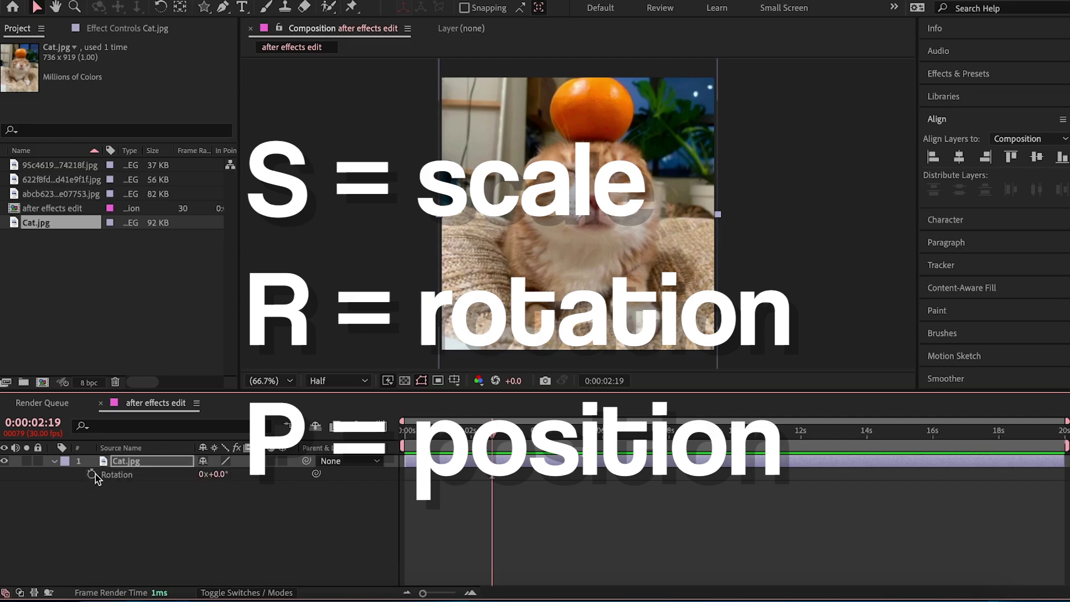
{"action": "key", "text": "s"}
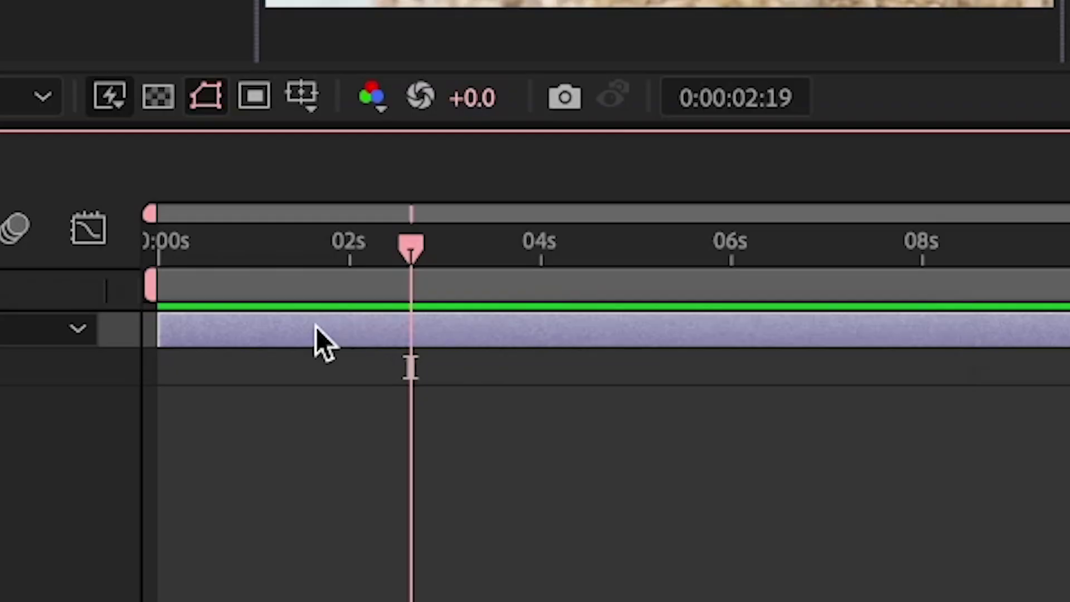
Step: Pre-compose Cat.jpg into 'Cat.jpg Comp 1' and keep its Scale at 100%
{"action": "right_click", "coordinate": [315, 329]}
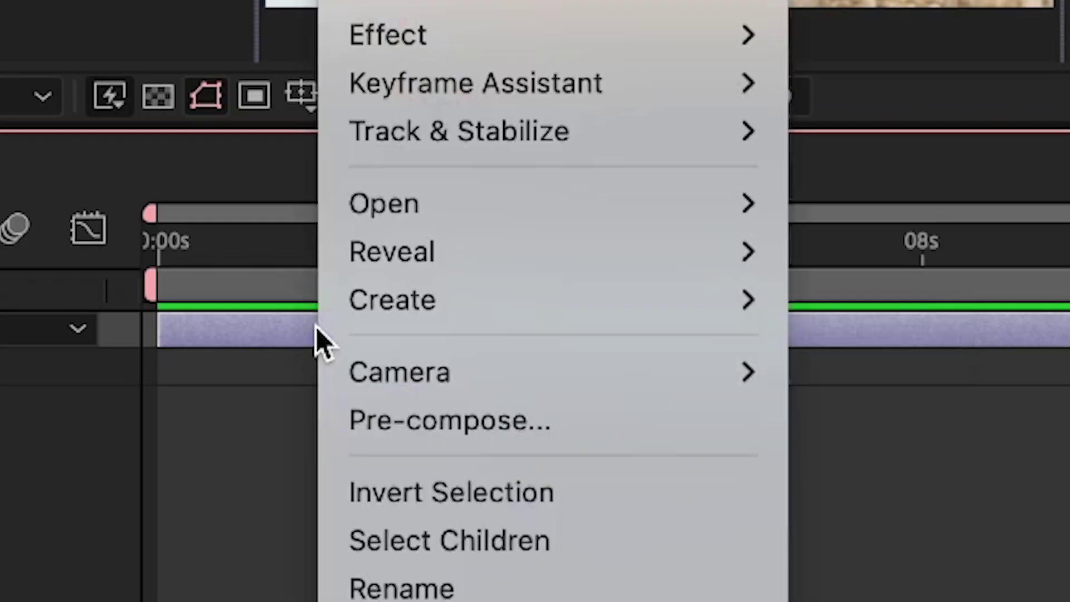
{"action": "left_click", "coordinate": [421, 432]}
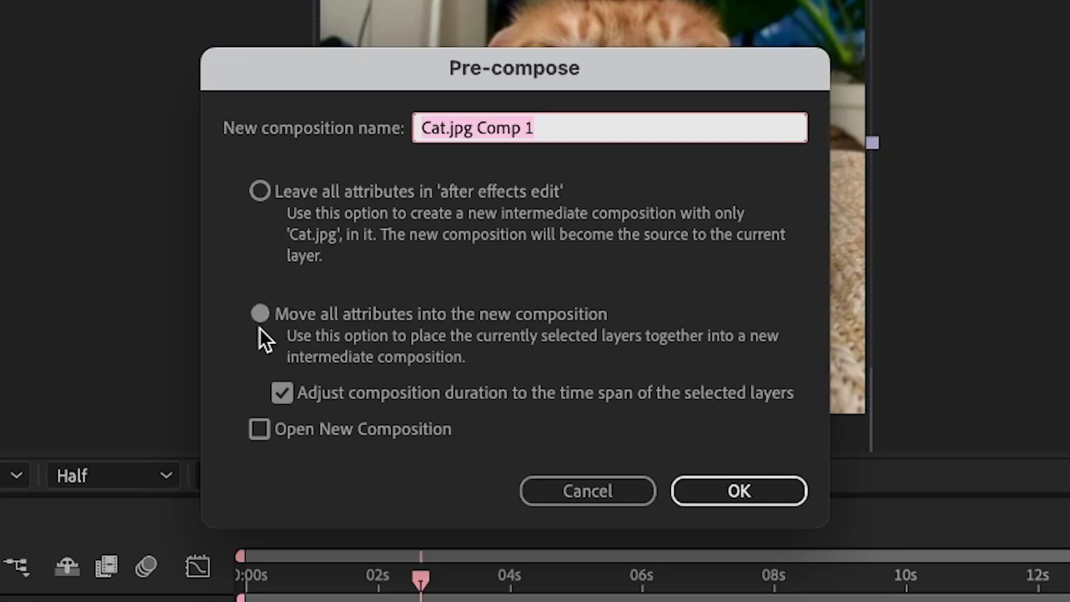
{"action": "left_click", "coordinate": [731, 488]}
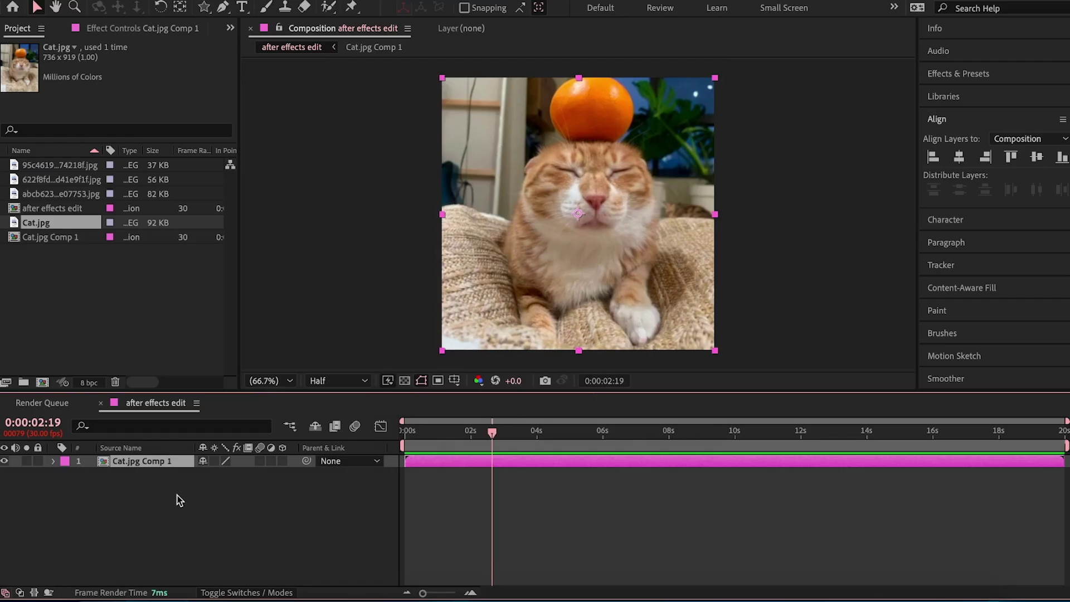
{"action": "key", "text": "s"}
{"action": "mouse_move", "coordinate": [237, 474]}
{"action": "left_mouse_down"}
{"action": "mouse_move", "coordinate": [217, 473]}
{"action": "mouse_move", "coordinate": [241, 473]}
{"action": "left_mouse_up"}
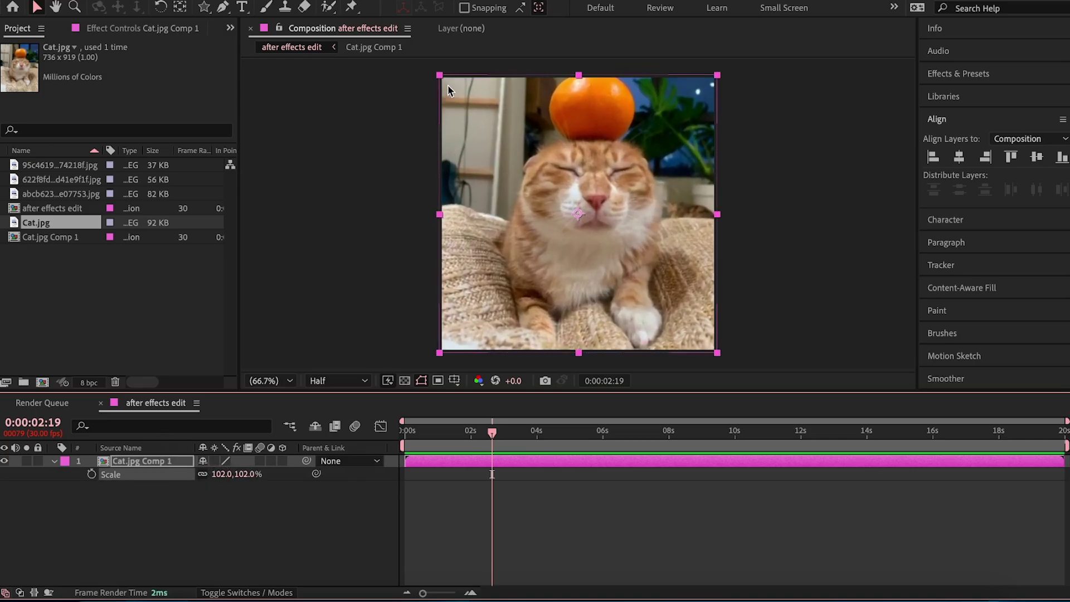
{"action": "key", "text": "ctrl+z"}
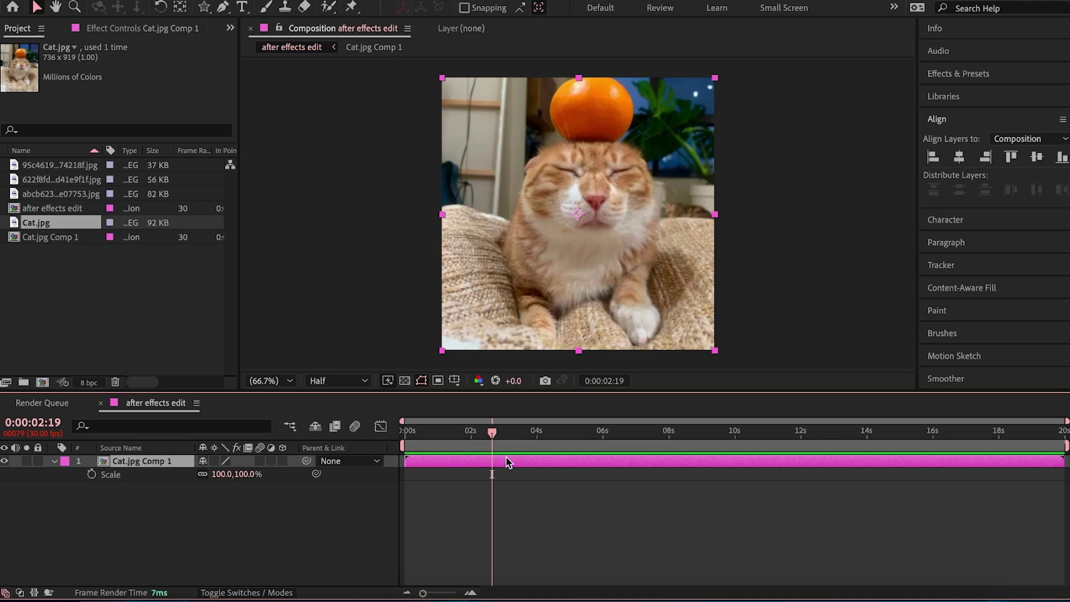
Step: Split Cat.jpg Comp 1 at 0:00:02:01 and add the white cat photo as a new layer
{"action": "left_click", "coordinate": [475, 433]}
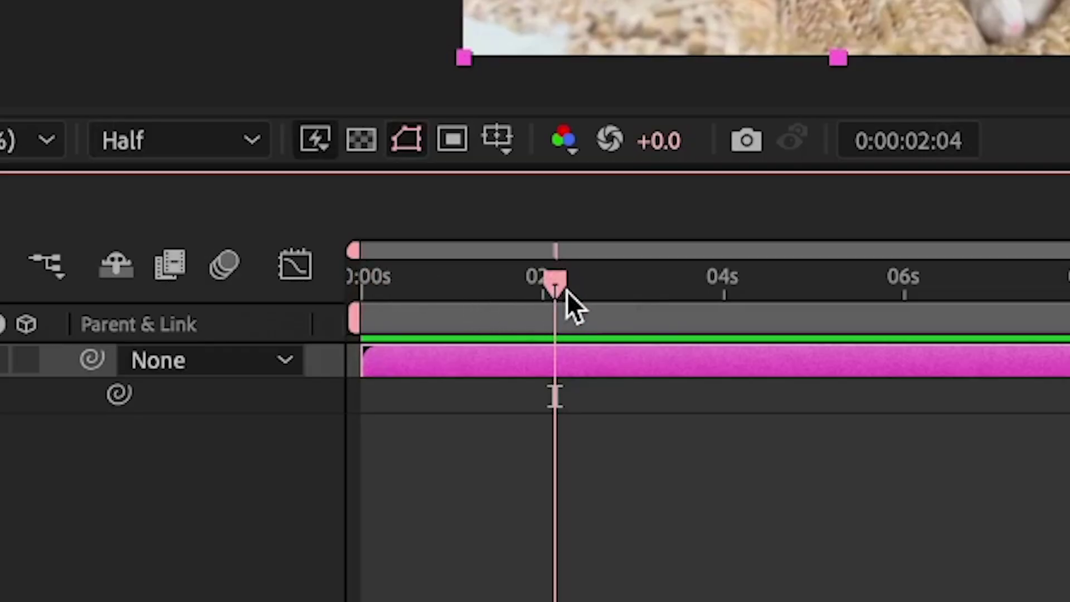
{"action": "left_click_drag", "start_coordinate": [550, 282], "coordinate": [541, 282]}
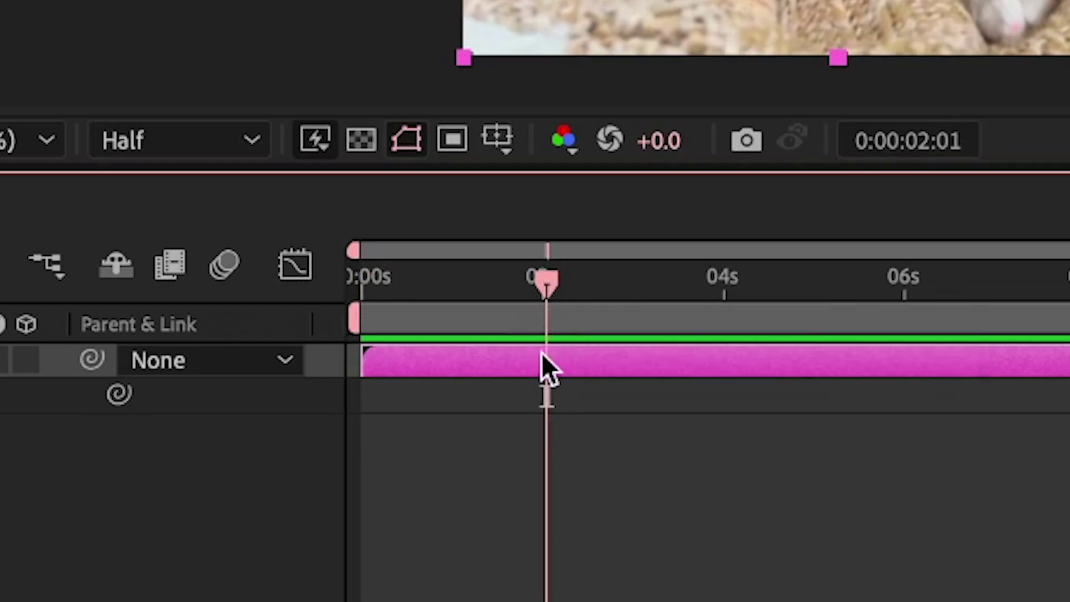
{"action": "key", "text": "ctrl+shift+d"}
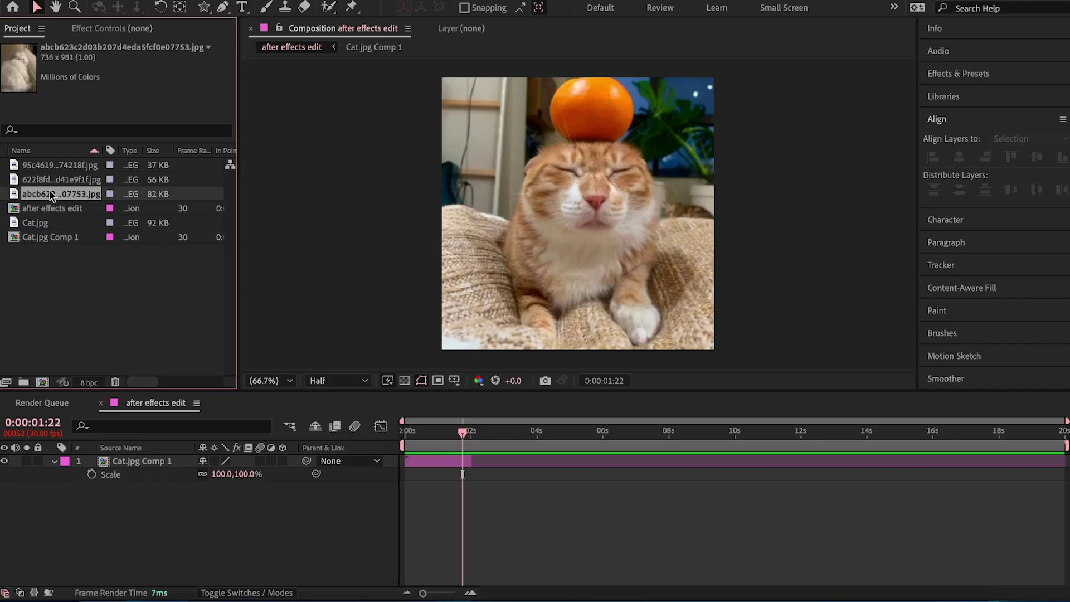
{"action": "left_click_drag", "start_coordinate": [46, 192], "coordinate": [577, 215]}
{"action": "left_click", "coordinate": [471, 432]}
Step: Pre-compose the white cat photo layer into its own composition
{"action": "key", "text": "s"}
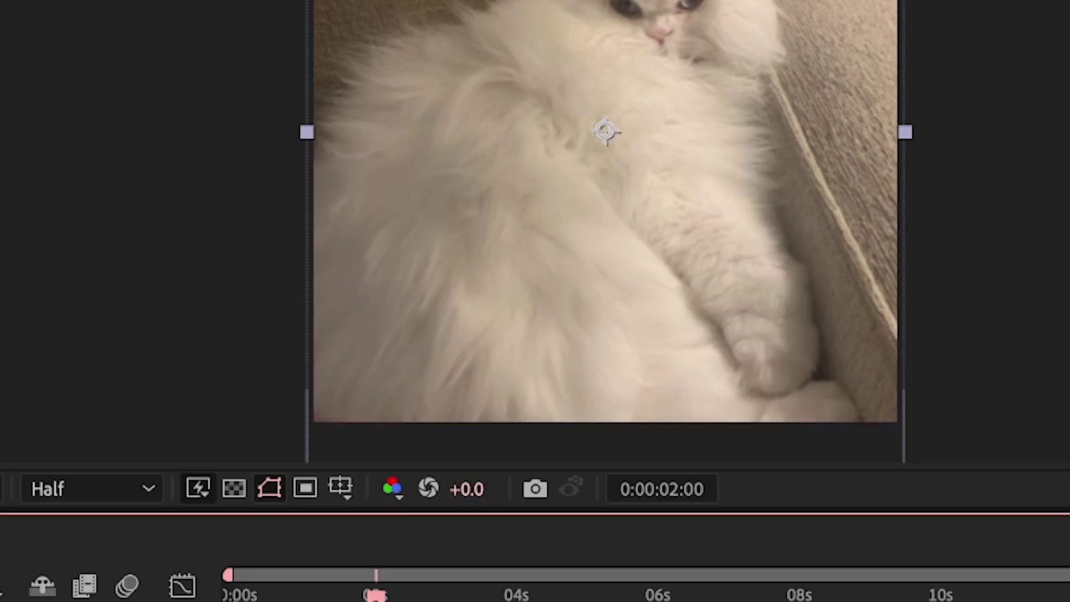
{"action": "right_click", "coordinate": [359, 3]}
{"action": "key", "text": "ctrl+shift+c"}
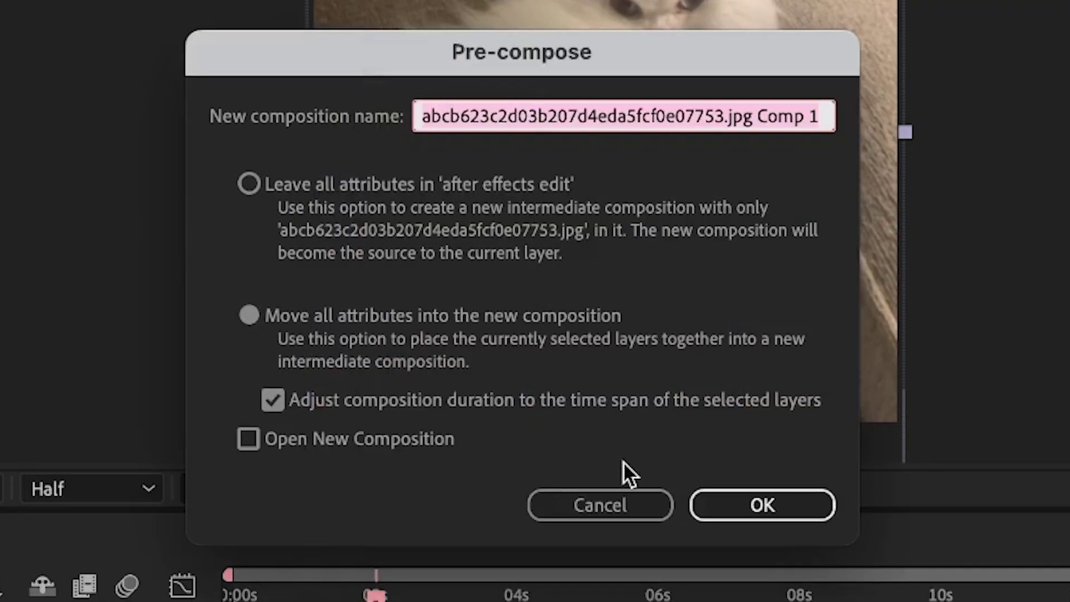
{"action": "left_click", "coordinate": [762, 493]}
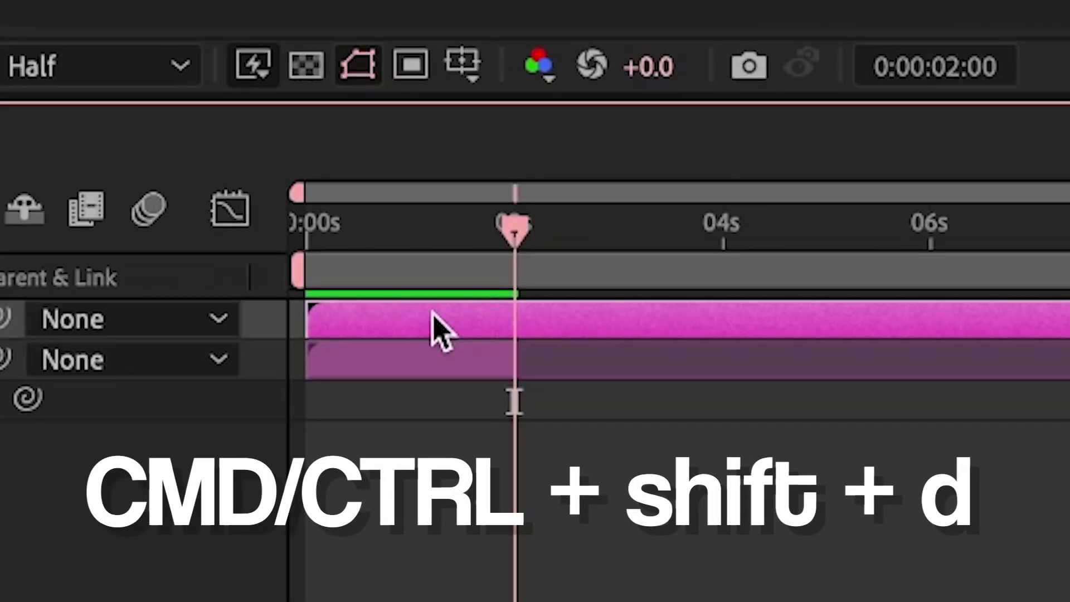
Step: Split it at 2 seconds and align the layer bars so it follows Cat.jpg Comp 1
{"action": "key", "text": "ctrl+shift+d"}
{"action": "left_click", "coordinate": [376, 365]}
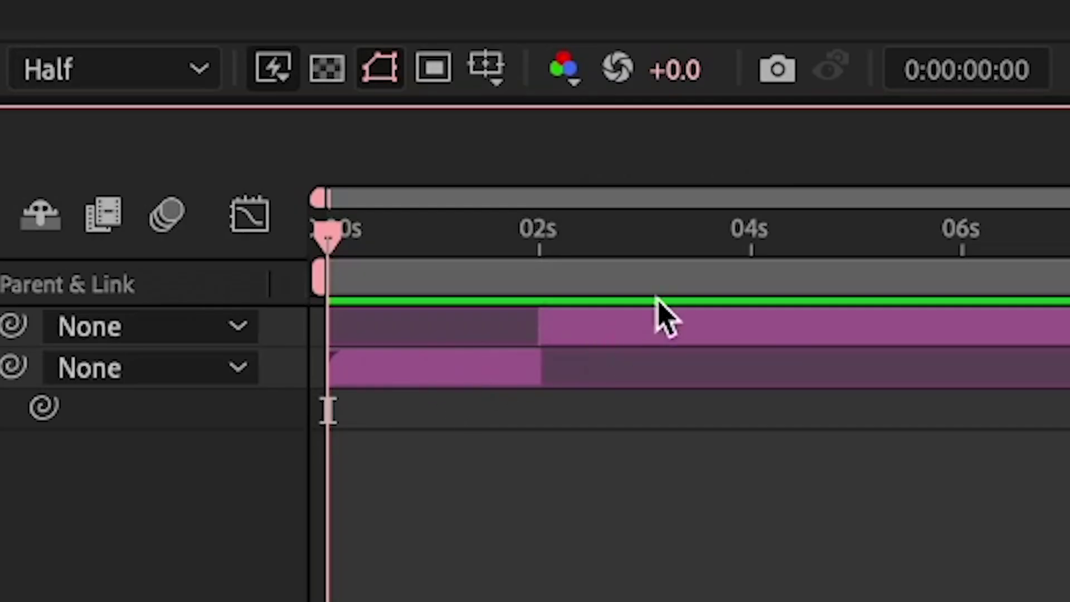
{"action": "mouse_move", "coordinate": [641, 323]}
{"action": "left_mouse_down"}
{"action": "mouse_move", "coordinate": [669, 323]}
{"action": "mouse_move", "coordinate": [649, 323]}
{"action": "left_mouse_up"}
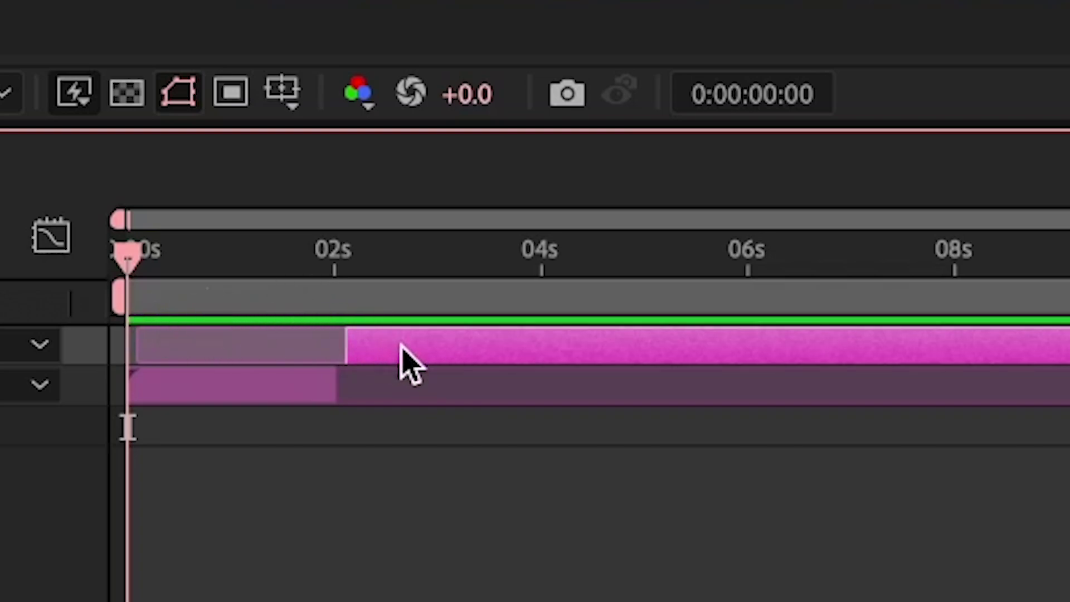
{"action": "mouse_move", "coordinate": [400, 347]}
{"action": "left_mouse_down"}
{"action": "mouse_move", "coordinate": [555, 347]}
{"action": "mouse_move", "coordinate": [397, 347]}
{"action": "left_mouse_up"}
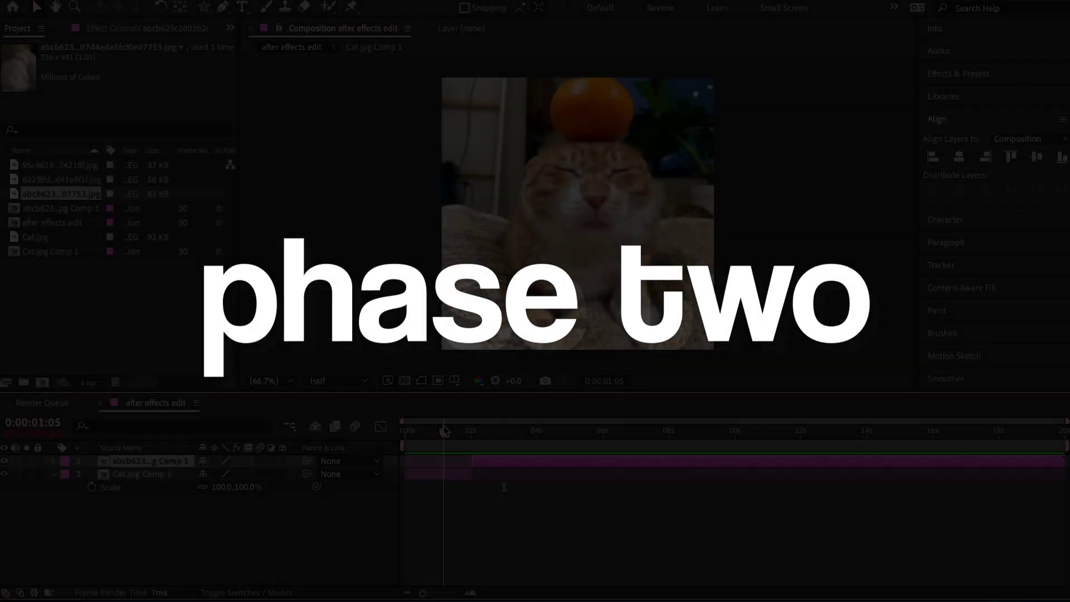
Step: Trim the white cat layer to end at 0:00:03:29 and add the 95c4619 photo after it as a nested comp
{"action": "left_click_drag", "start_coordinate": [444, 430], "coordinate": [536, 430]}
{"action": "key", "text": "alt+]"}
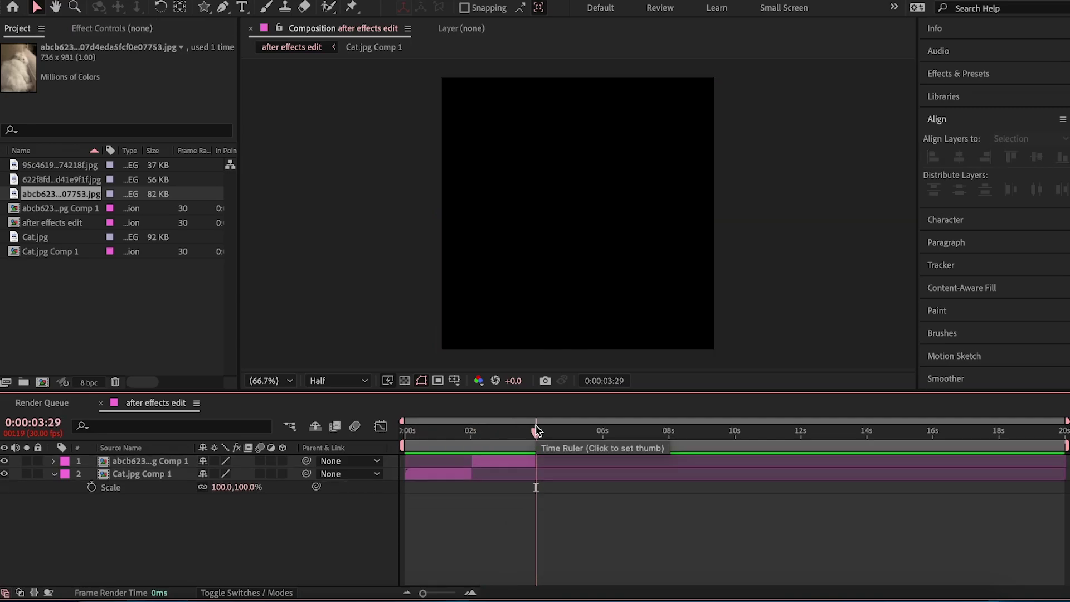
{"action": "left_click", "coordinate": [66, 165]}
{"action": "left_click_drag", "start_coordinate": [52, 166], "coordinate": [574, 211]}
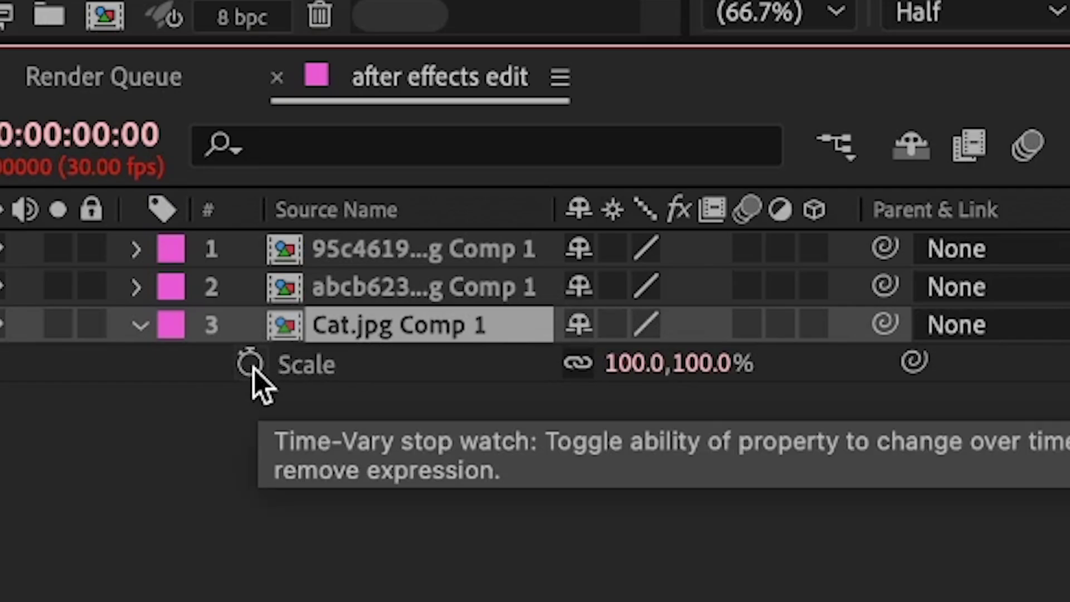
Step: Keyframe Cat.jpg Comp 1's Scale from 160% at the start down to a smaller size around 2 seconds
{"action": "left_click", "coordinate": [251, 365]}
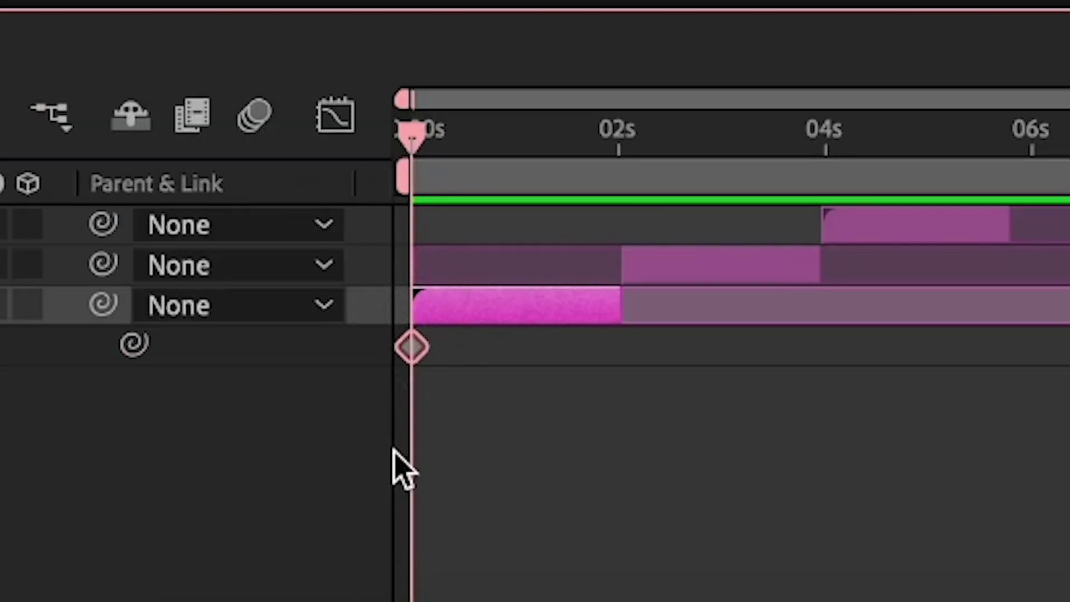
{"action": "left_click_drag", "start_coordinate": [411, 346], "coordinate": [592, 343]}
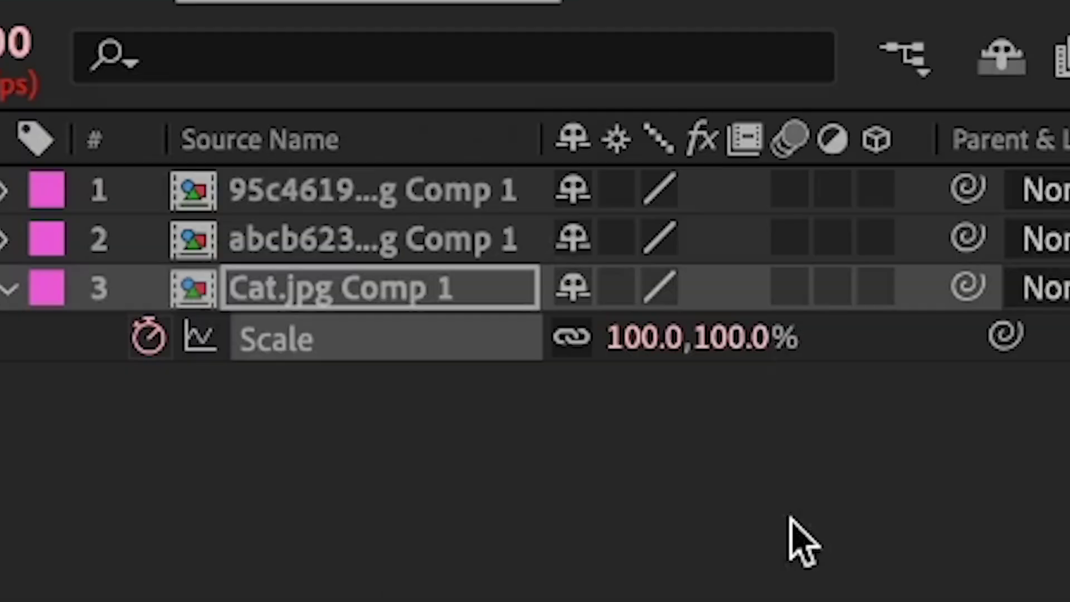
{"action": "left_click_drag", "start_coordinate": [736, 337], "coordinate": [908, 335]}
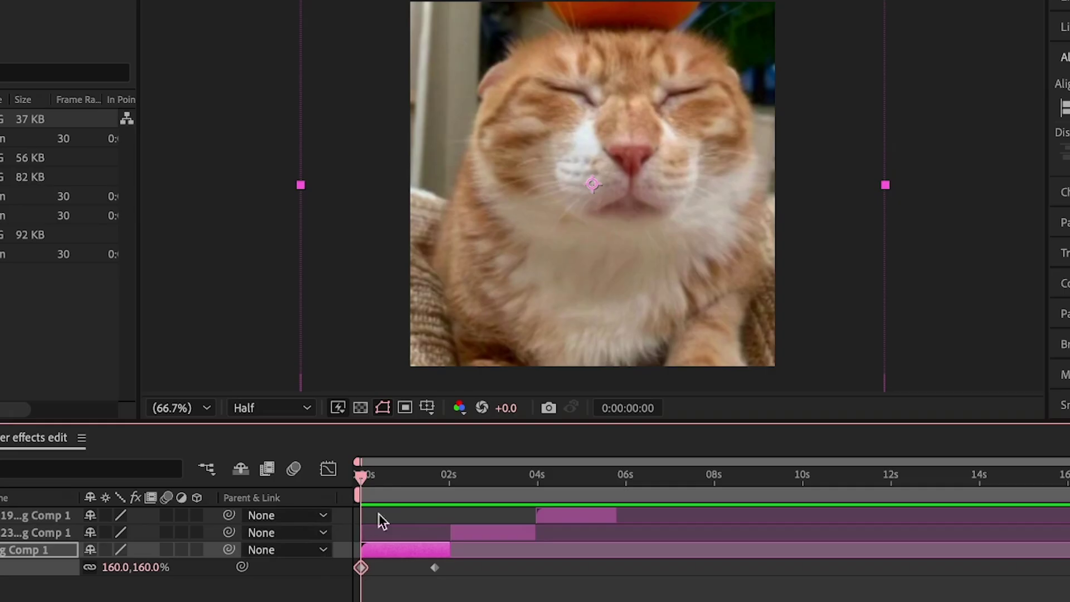
{"action": "left_click_drag", "start_coordinate": [405, 476], "coordinate": [361, 476]}
{"action": "left_click", "coordinate": [435, 567]}
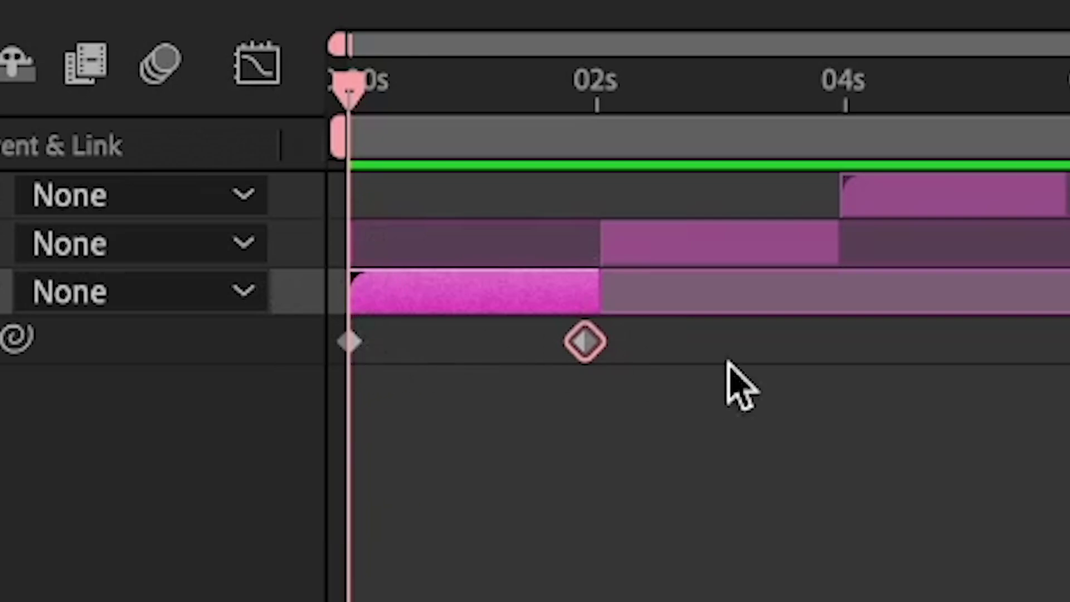
Step: Apply Keyframe Assistant > Easy Ease to both Cat.jpg Comp 1 Scale keyframes
{"action": "left_click_drag", "start_coordinate": [755, 343], "coordinate": [304, 383]}
{"action": "left_click", "coordinate": [657, 331]}
{"action": "left_click_drag", "start_coordinate": [684, 332], "coordinate": [351, 363]}
{"action": "mouse_move", "coordinate": [591, 343]}
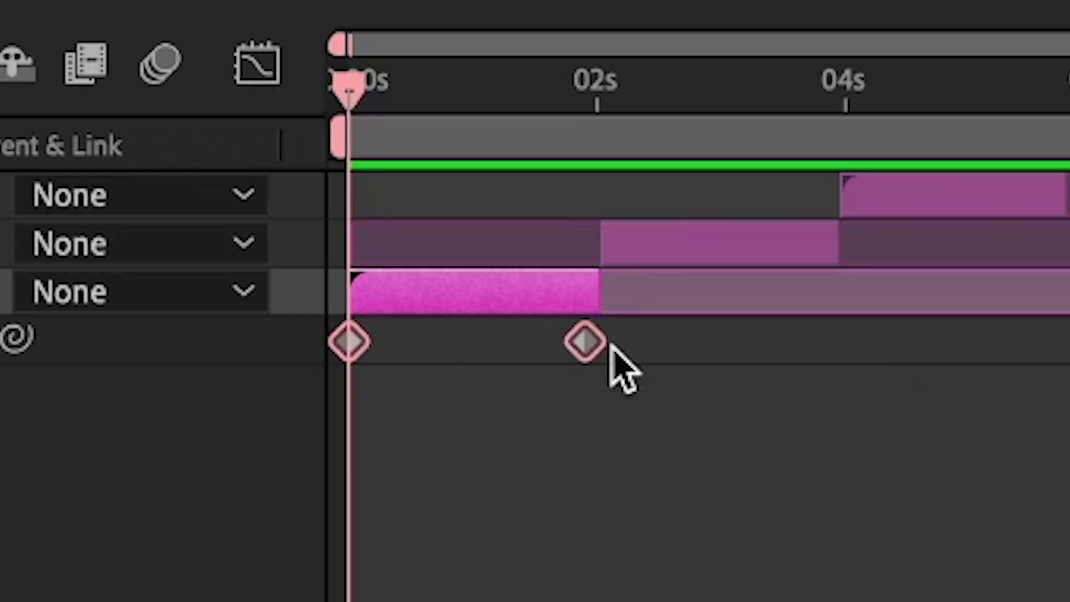
{"action": "right_click", "coordinate": [588, 347]}
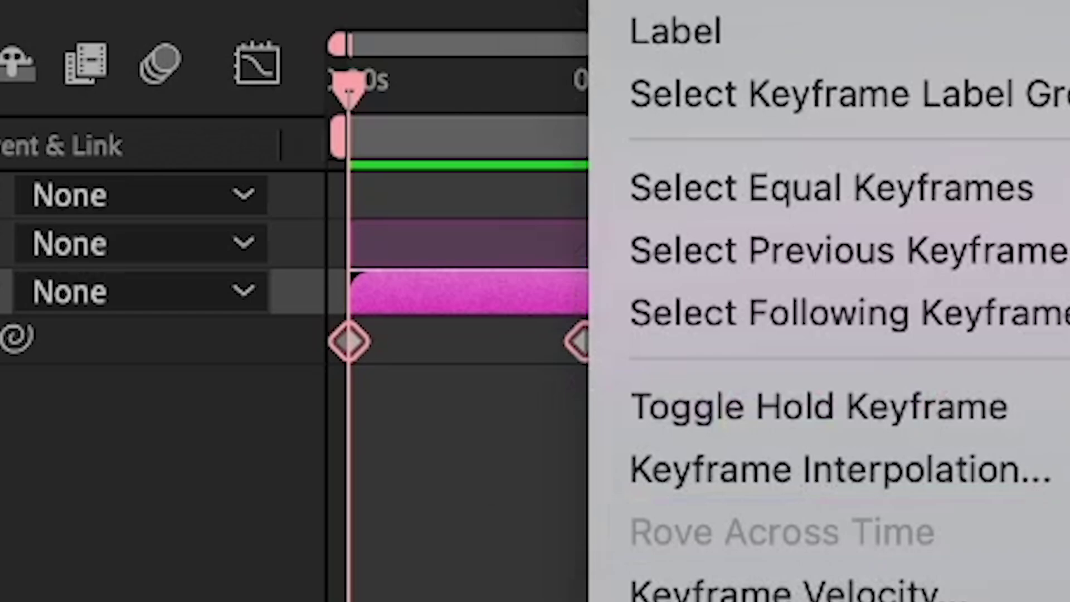
{"action": "left_click", "coordinate": [818, 407]}
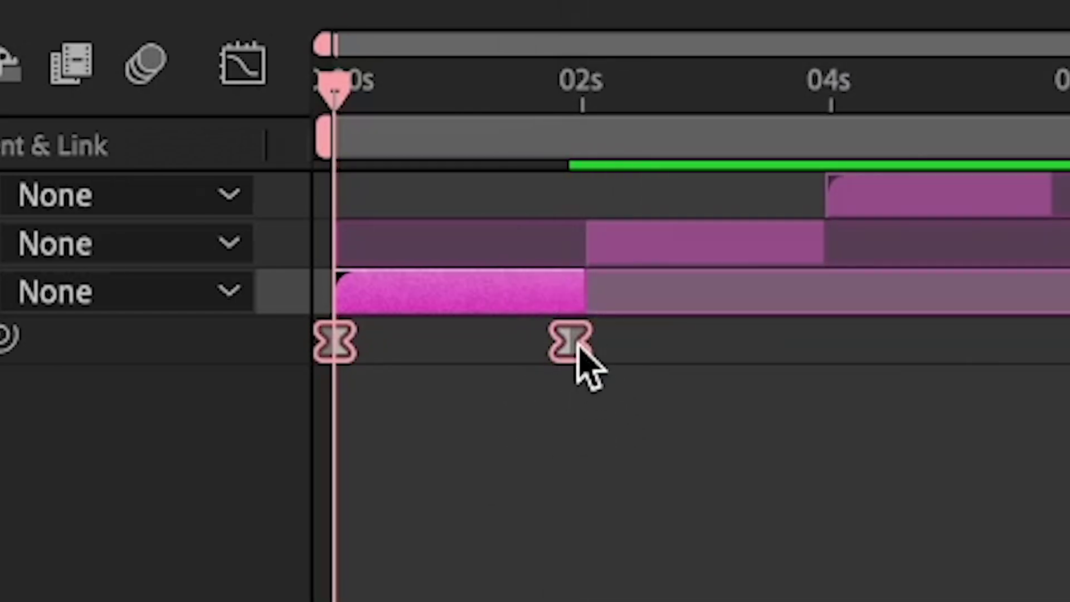
Step: In the Graph Editor, steepen the first Scale handle and stretch the second for a long settle into 100%
{"action": "left_click", "coordinate": [250, 60]}
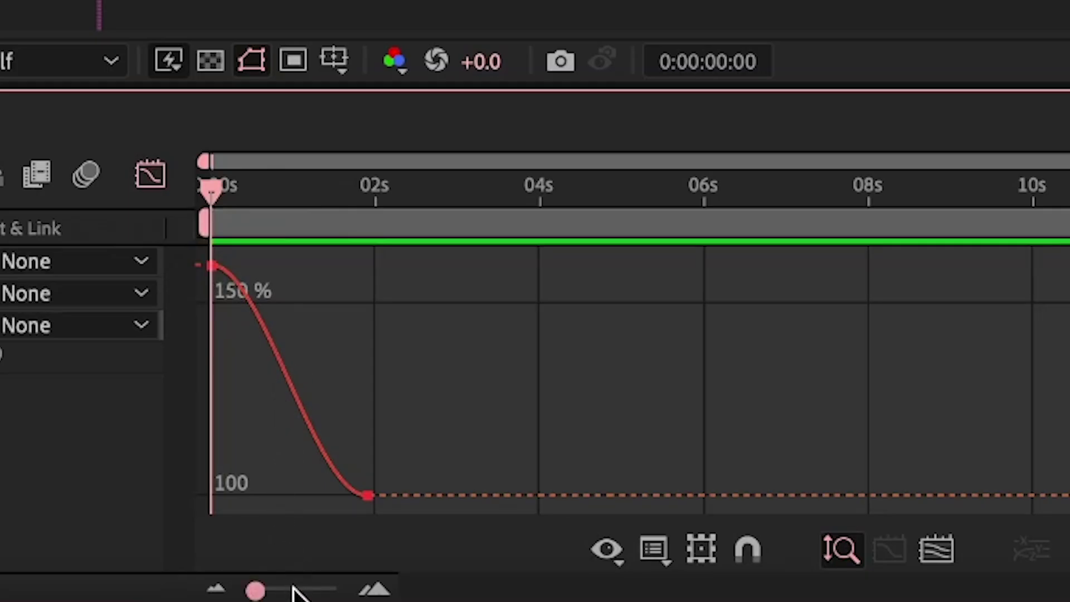
{"action": "mouse_move", "coordinate": [301, 591]}
{"action": "left_mouse_down"}
{"action": "mouse_move", "coordinate": [289, 589]}
{"action": "mouse_move", "coordinate": [313, 588]}
{"action": "mouse_move", "coordinate": [303, 591]}
{"action": "left_mouse_up"}
{"action": "key", "text": "ctrl+a"}
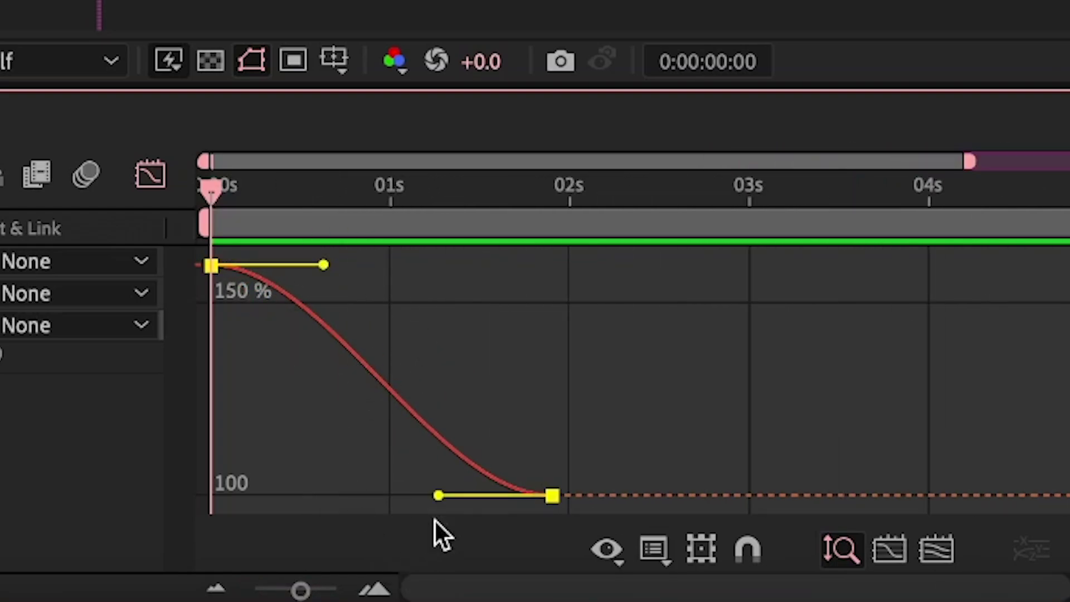
{"action": "left_click_drag", "start_coordinate": [323, 264], "coordinate": [338, 390]}
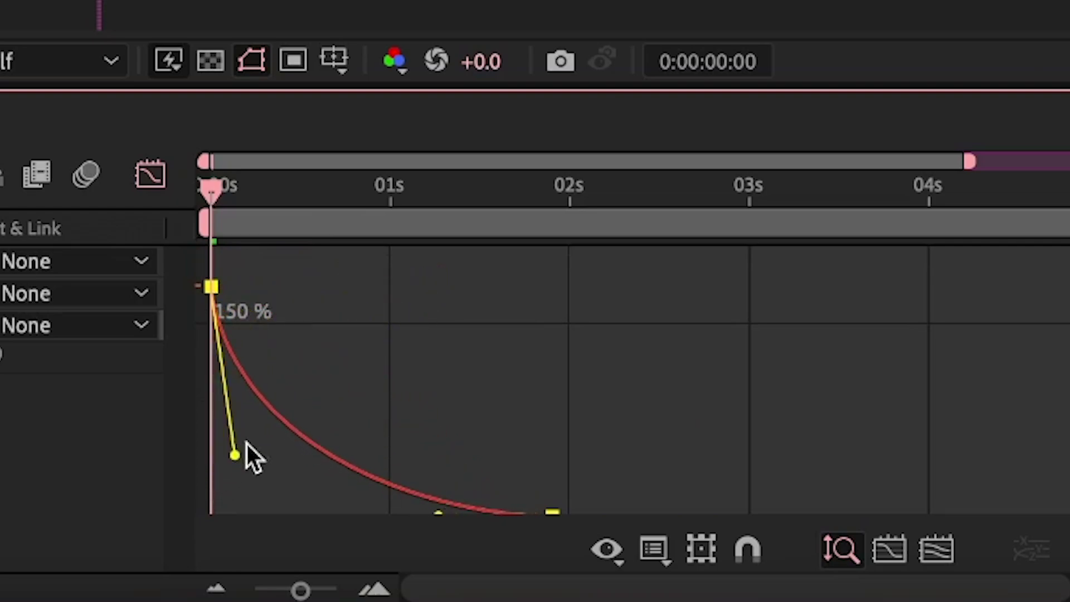
{"action": "left_click_drag", "start_coordinate": [256, 437], "coordinate": [201, 444]}
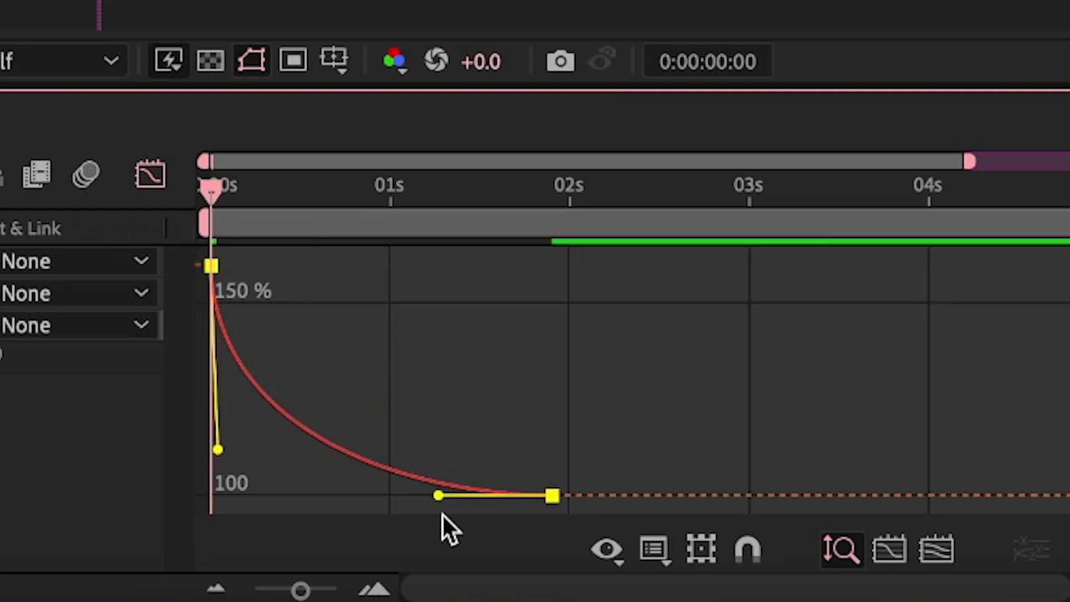
{"action": "left_click_drag", "start_coordinate": [437, 495], "coordinate": [246, 495]}
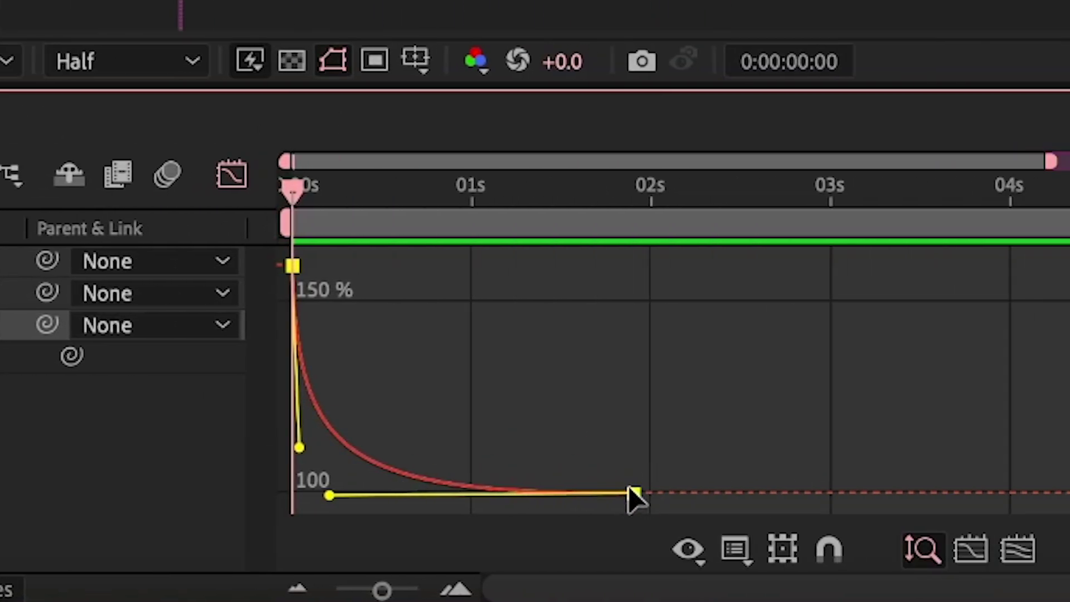
{"action": "left_click_drag", "start_coordinate": [385, 589], "coordinate": [391, 590]}
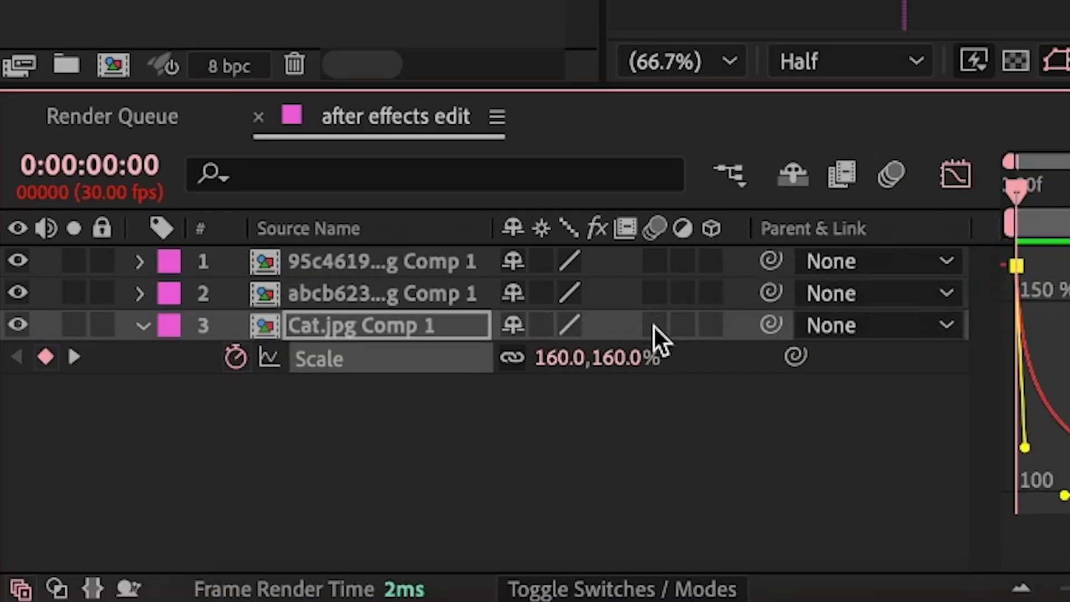
Step: Switch on motion blur for the cat layers, then play back the scale animation in the layer view
{"action": "left_click", "coordinate": [653, 323]}
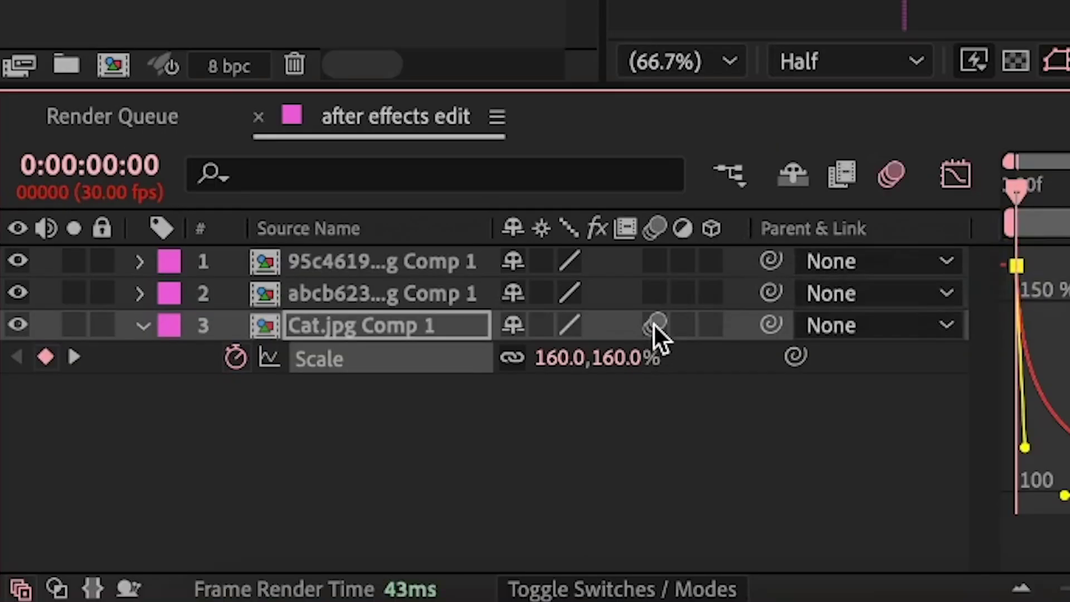
{"action": "left_click", "coordinate": [656, 291]}
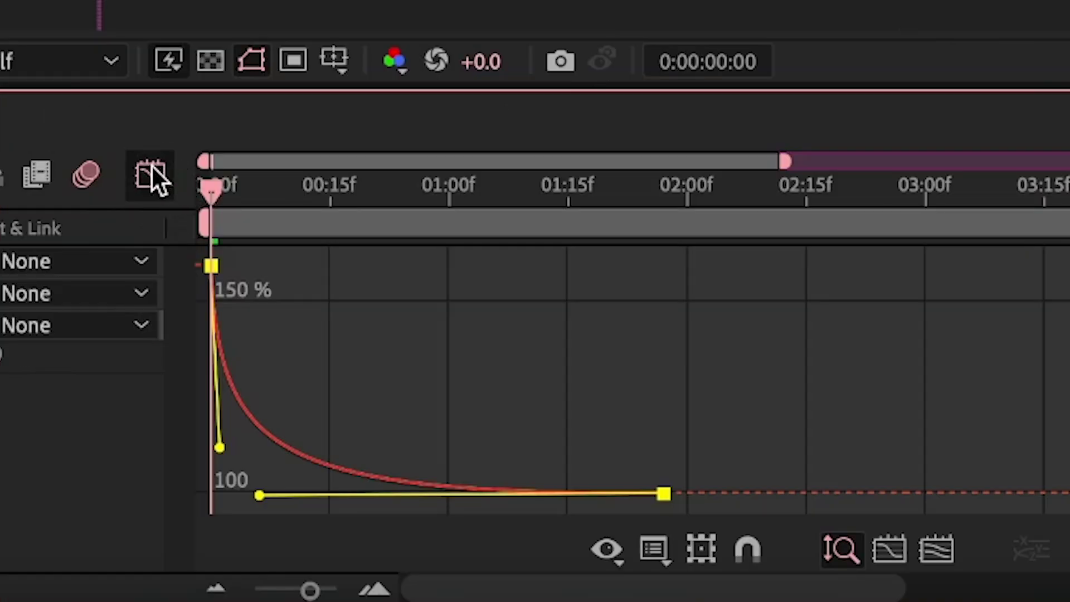
{"action": "left_click", "coordinate": [152, 168]}
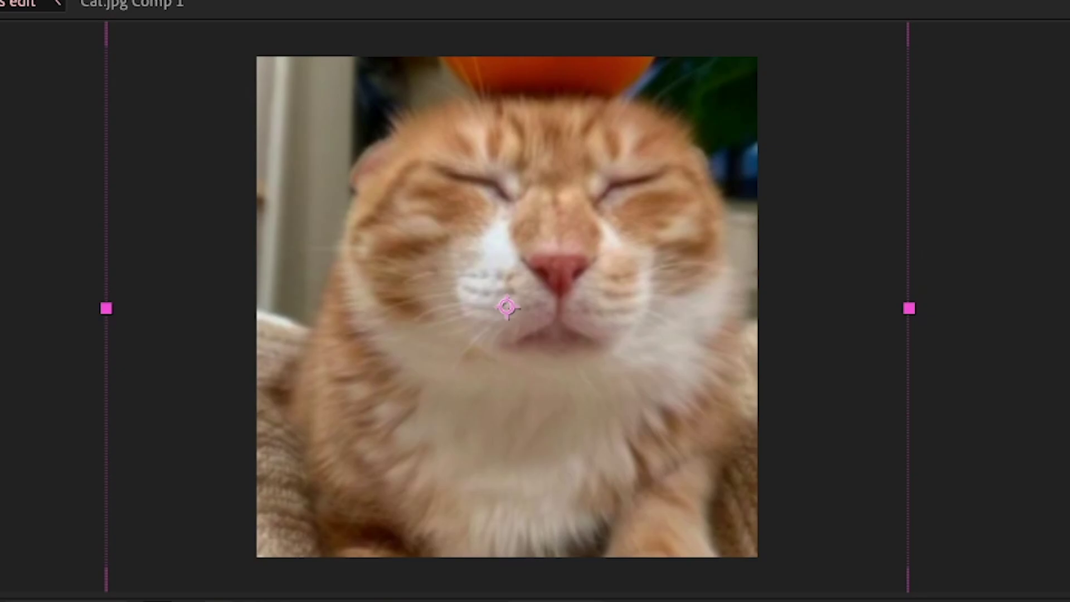
{"action": "key", "text": "space"}
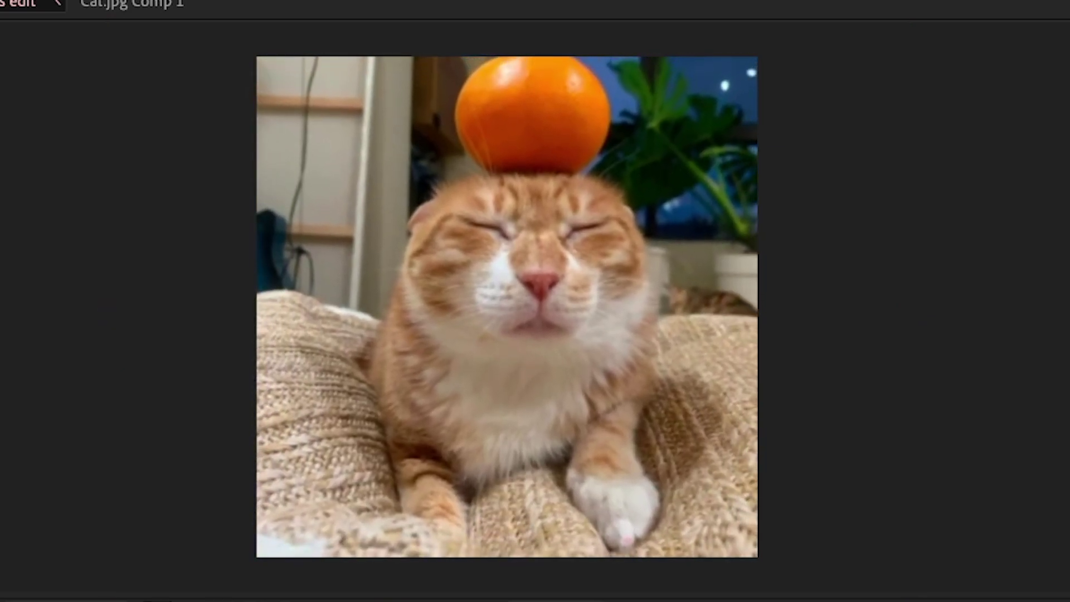
{"action": "key", "text": "space"}
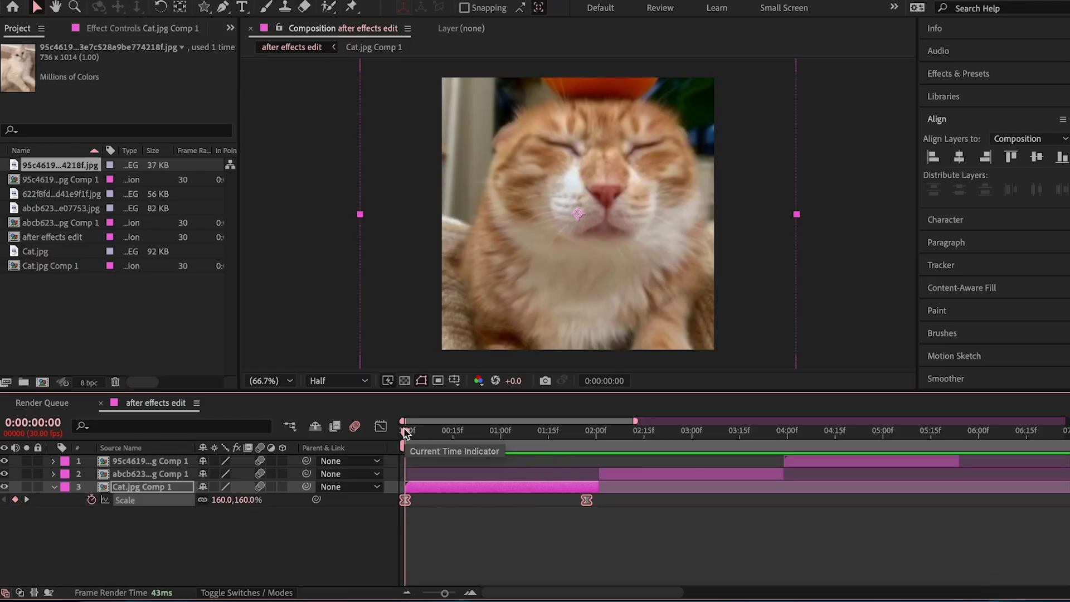
{"action": "key", "text": "F2"}
{"action": "key", "text": "minus"}
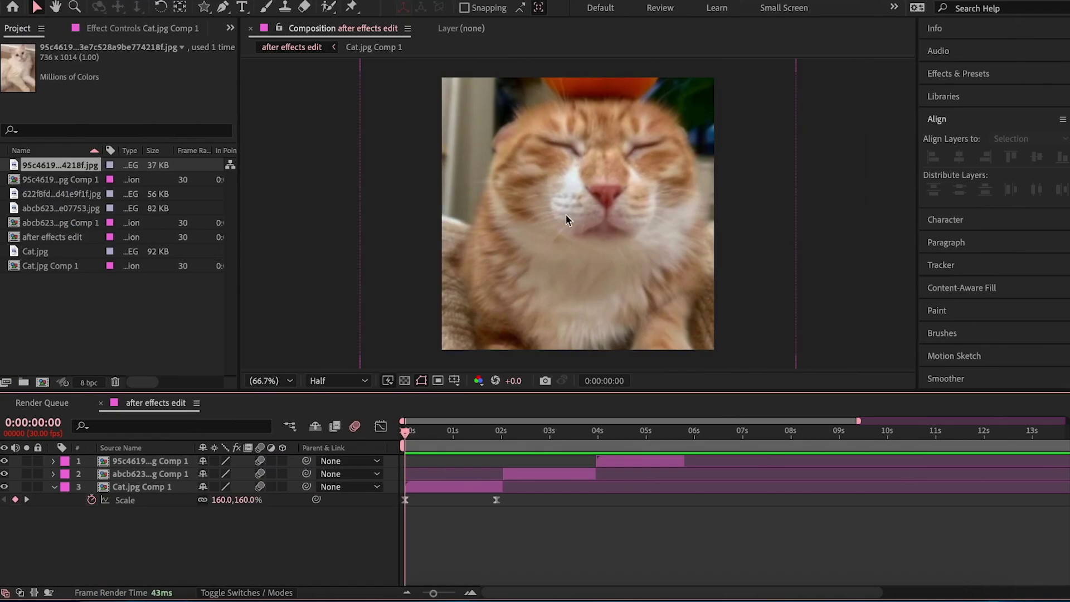
Step: Set a Position keyframe on the centred cat layer at 0:00:00:14
{"action": "left_click_drag", "start_coordinate": [601, 195], "coordinate": [635, 251]}
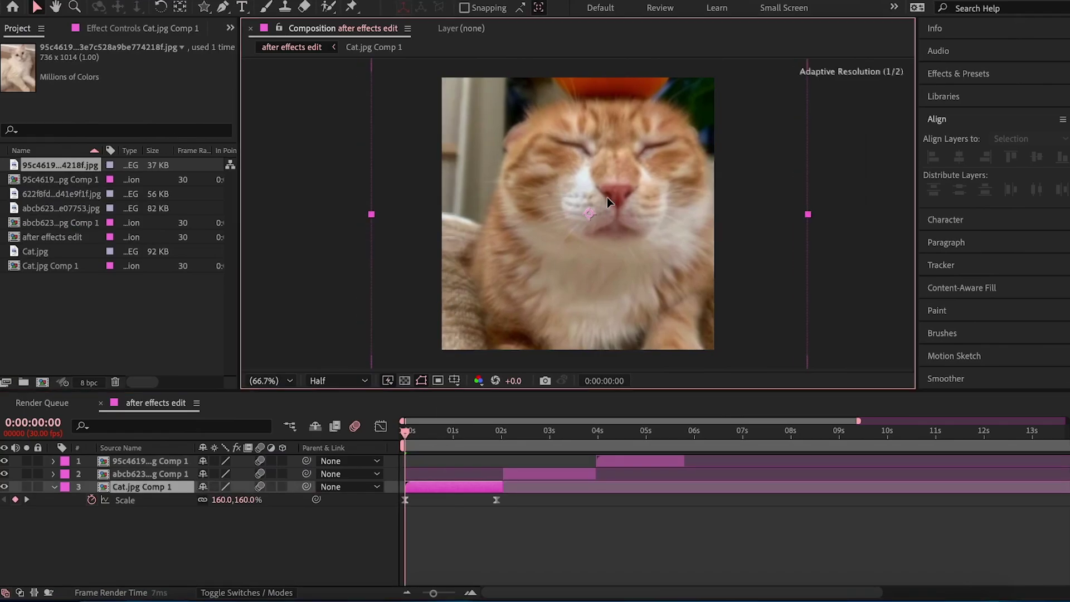
{"action": "left_click_drag", "start_coordinate": [638, 323], "coordinate": [588, 234]}
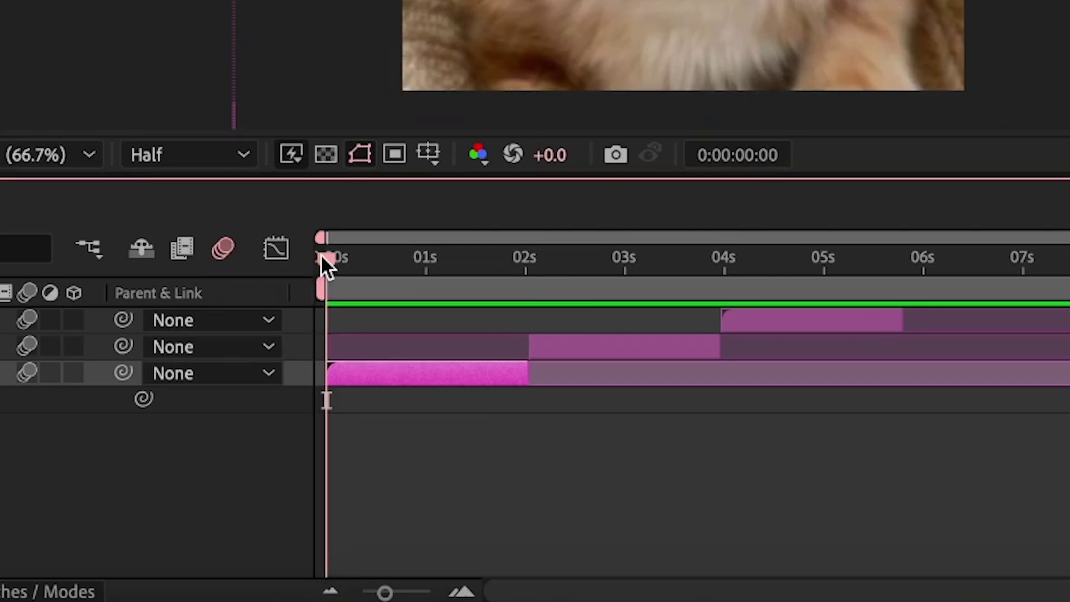
{"action": "left_click_drag", "start_coordinate": [320, 254], "coordinate": [366, 253]}
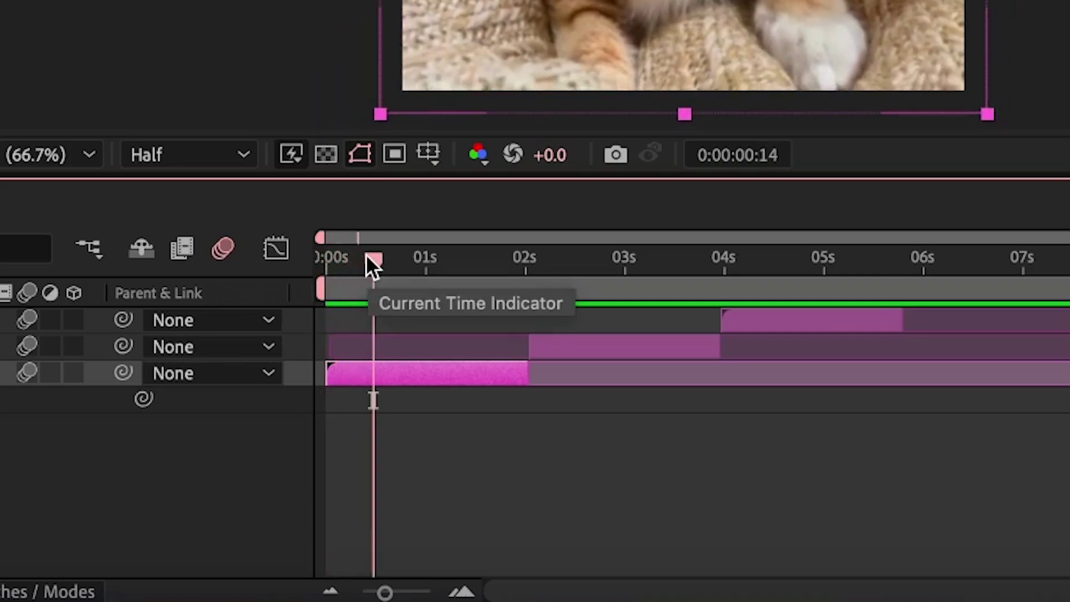
{"action": "key", "text": "p"}
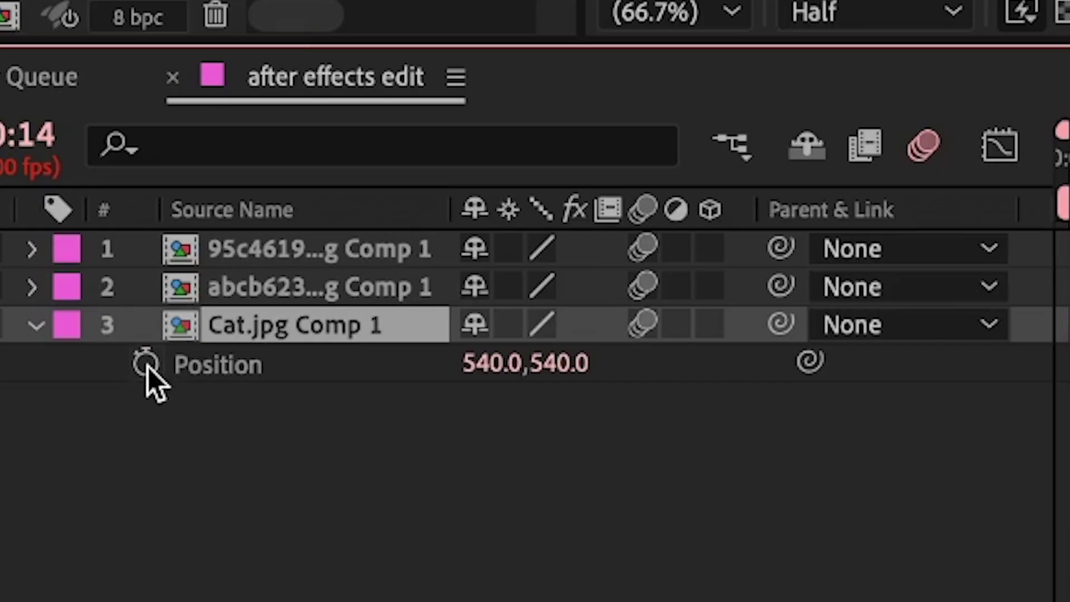
{"action": "left_click", "coordinate": [148, 365]}
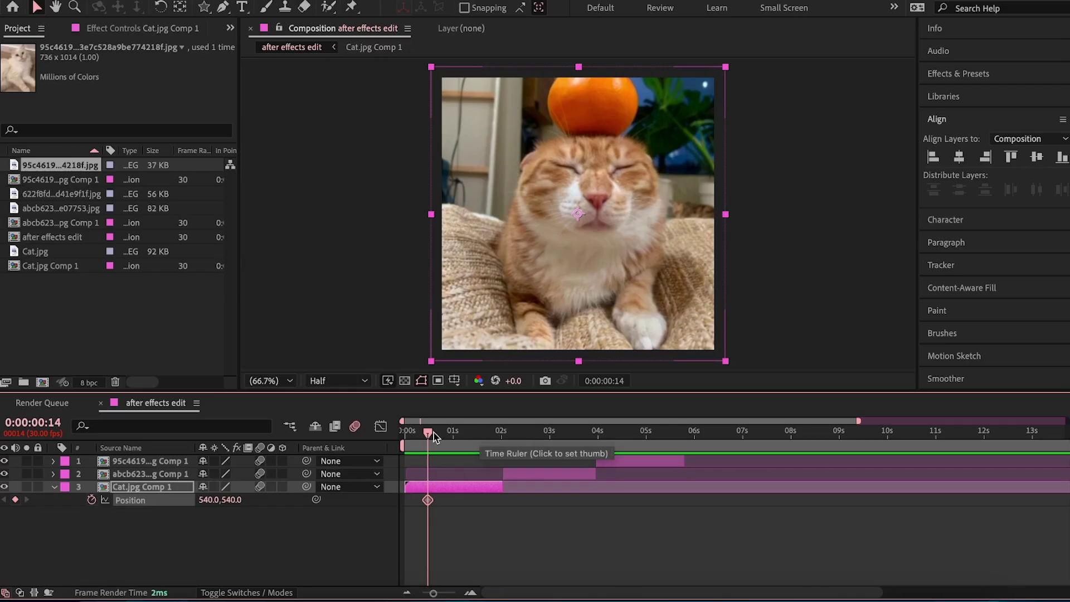
Step: At the layer's 2-second end, slide the cat left to -113,540 to add the end Position keyframe
{"action": "left_click_drag", "start_coordinate": [428, 434], "coordinate": [472, 434]}
{"action": "key", "text": "o"}
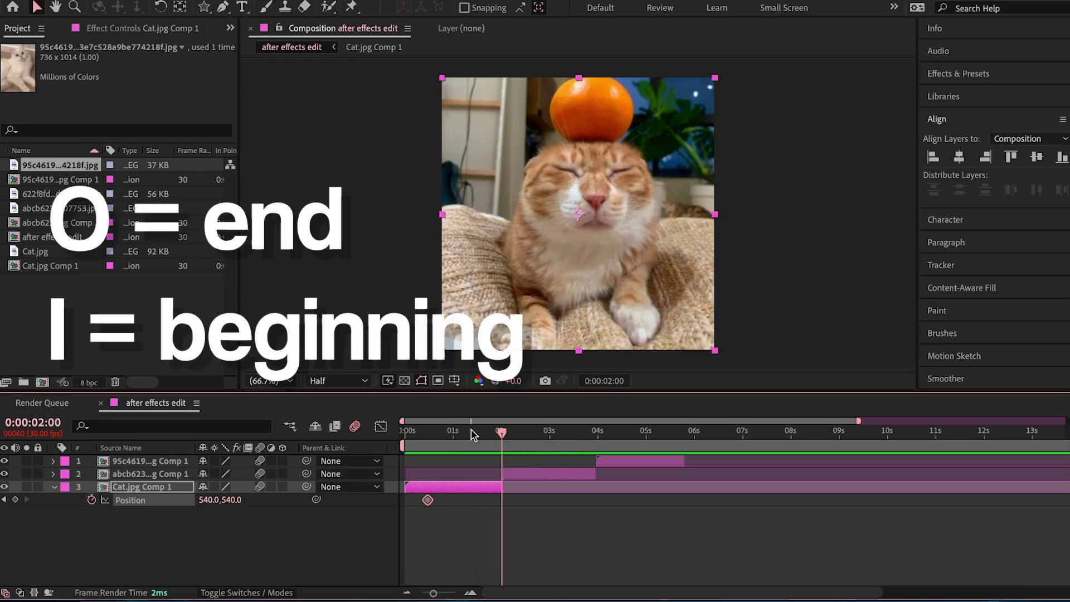
{"action": "key", "text": "i"}
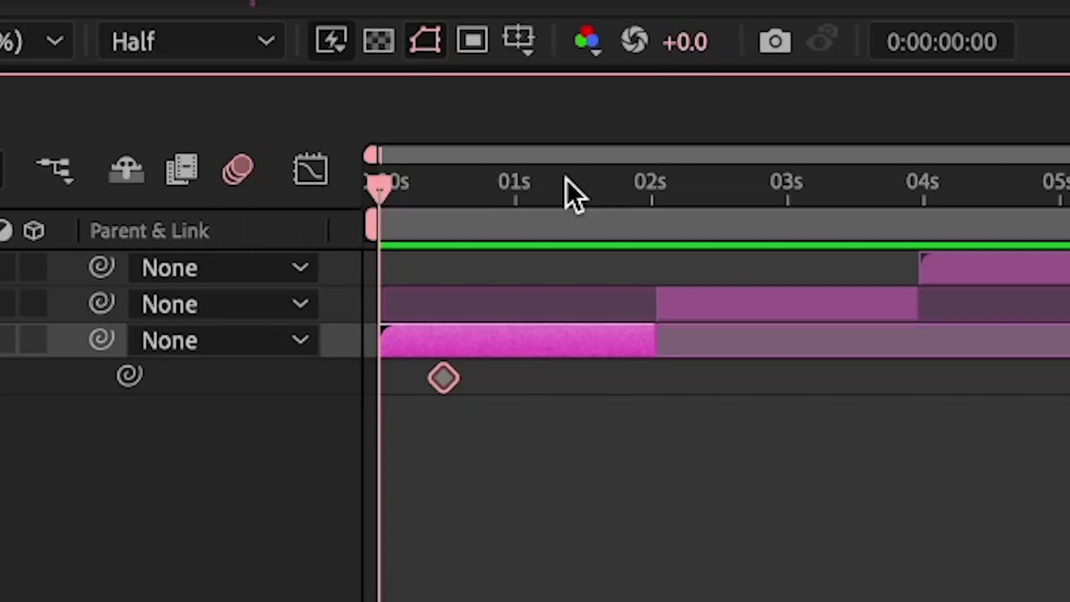
{"action": "key", "text": "o"}
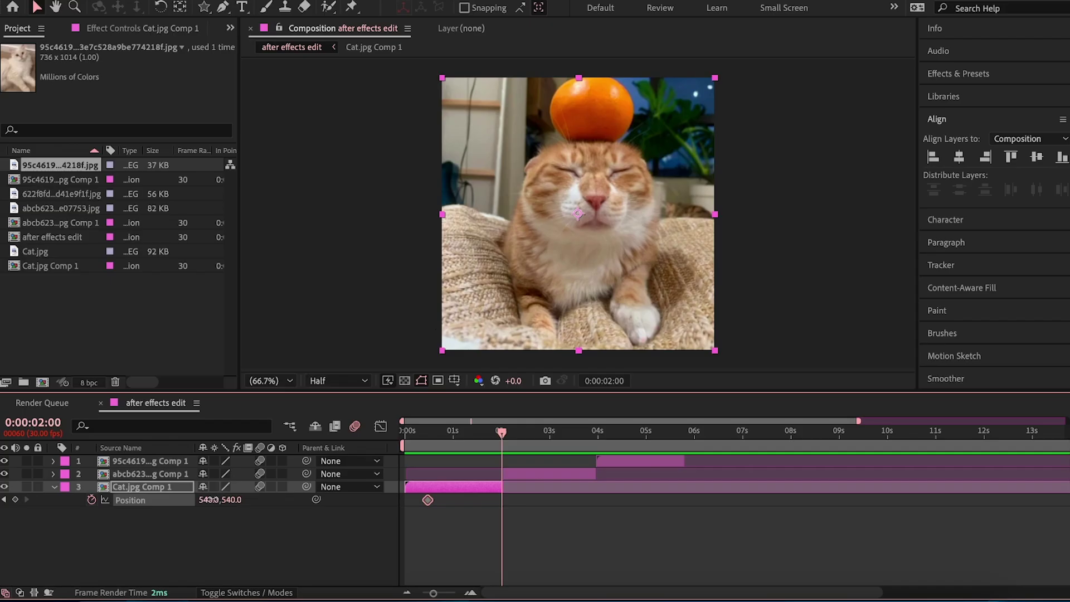
{"action": "left_click_drag", "start_coordinate": [207, 500], "coordinate": [65, 563]}
Step: Preview the slide, adjust the end keyframe's timing, and select both Position keyframes
{"action": "left_click", "coordinate": [429, 432]}
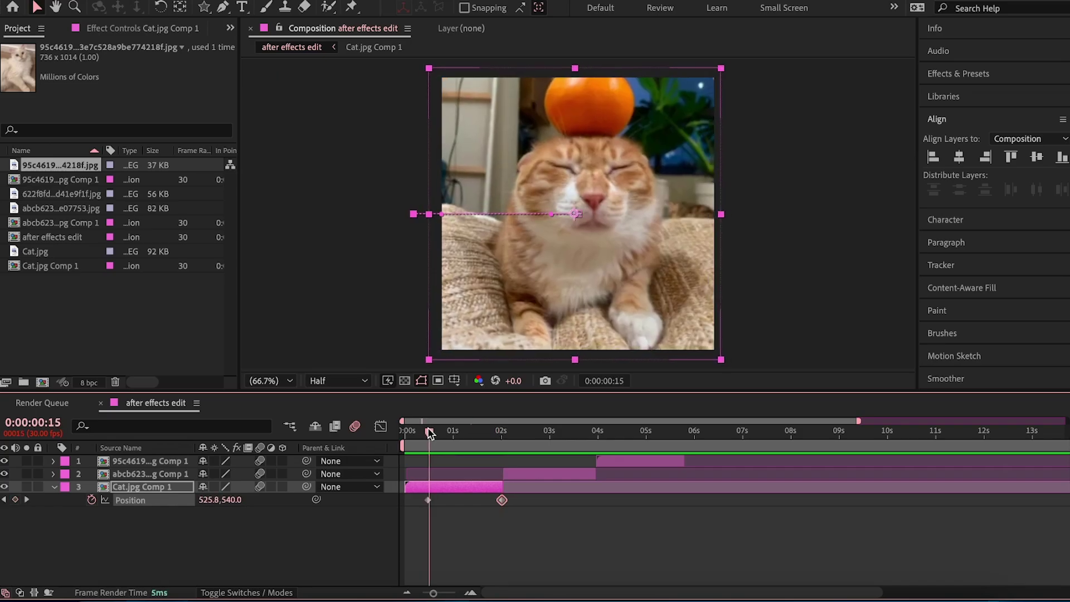
{"action": "left_click_drag", "start_coordinate": [429, 434], "coordinate": [465, 434]}
{"action": "mouse_move", "coordinate": [501, 501]}
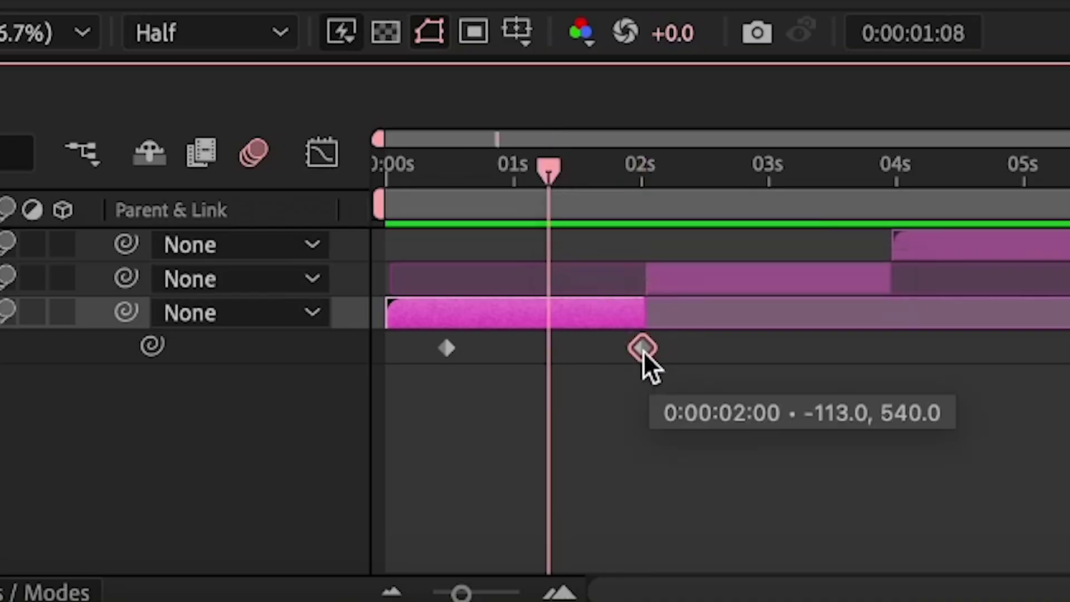
{"action": "left_click_drag", "start_coordinate": [642, 349], "coordinate": [556, 357]}
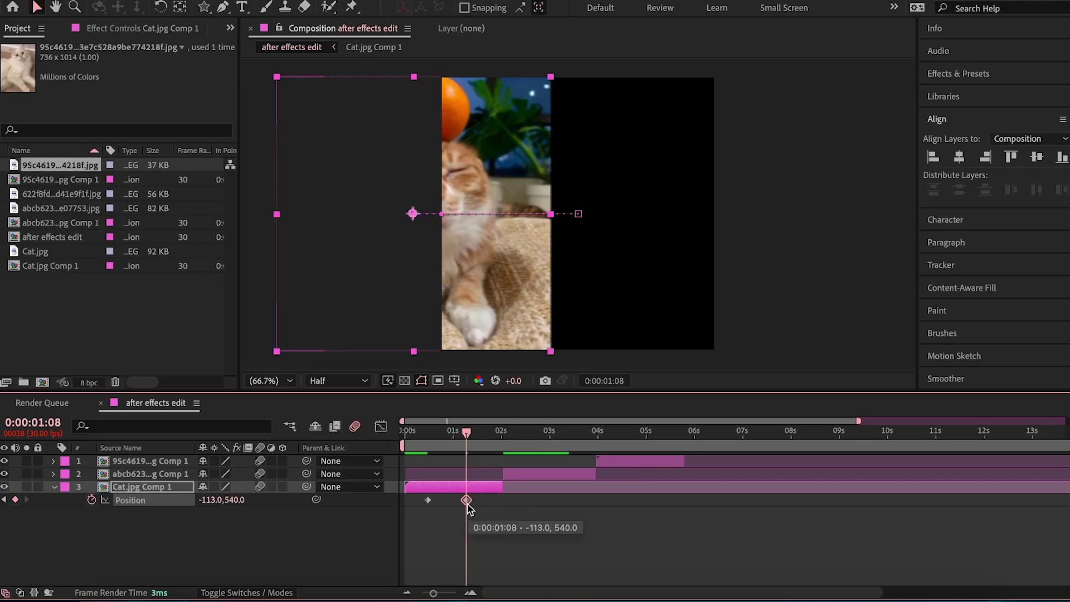
{"action": "left_click_drag", "start_coordinate": [435, 170], "coordinate": [519, 170]}
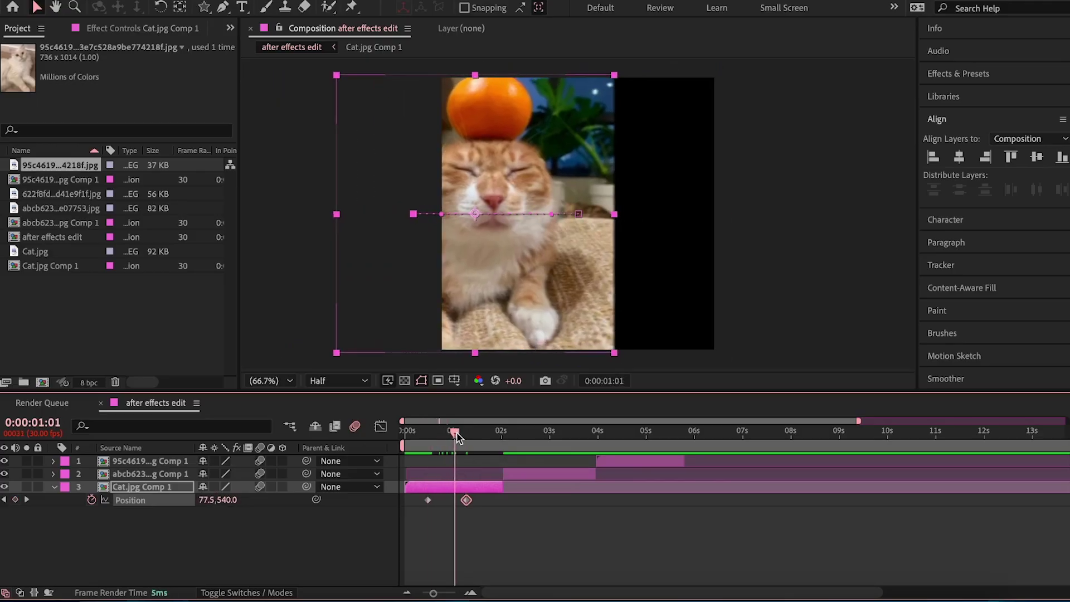
{"action": "mouse_move", "coordinate": [457, 432]}
{"action": "left_mouse_down"}
{"action": "mouse_move", "coordinate": [495, 433]}
{"action": "mouse_move", "coordinate": [447, 434]}
{"action": "left_mouse_up"}
{"action": "left_click", "coordinate": [415, 502]}
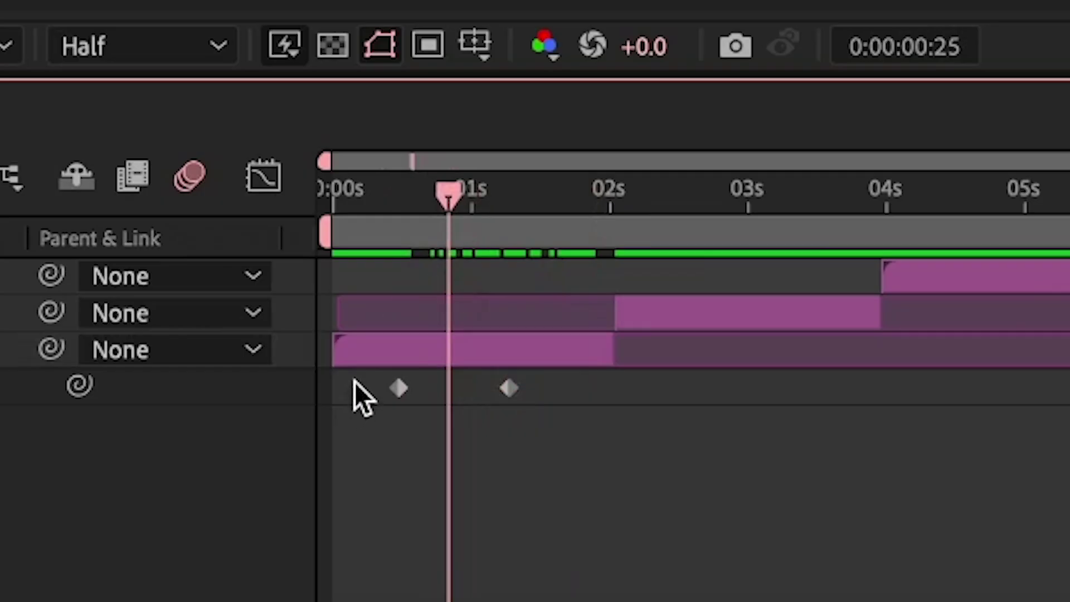
{"action": "left_click_drag", "start_coordinate": [354, 383], "coordinate": [539, 416]}
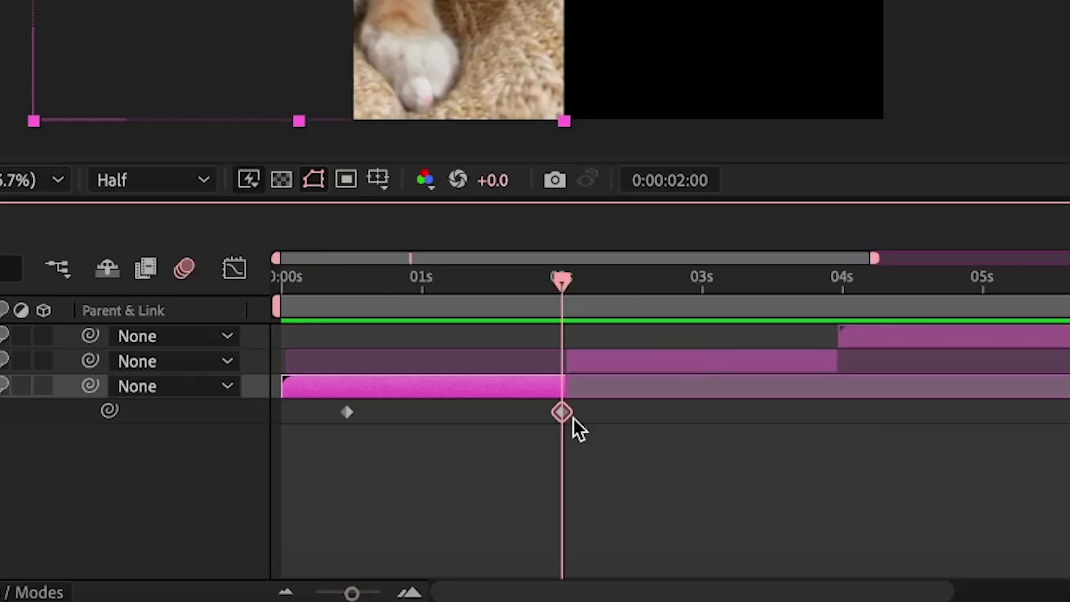
Step: Apply Easy Ease to both Position keyframes of Cat.jpg Comp 1
{"action": "left_click_drag", "start_coordinate": [607, 409], "coordinate": [283, 444]}
{"action": "right_click", "coordinate": [350, 414]}
{"action": "mouse_move", "coordinate": [425, 574]}
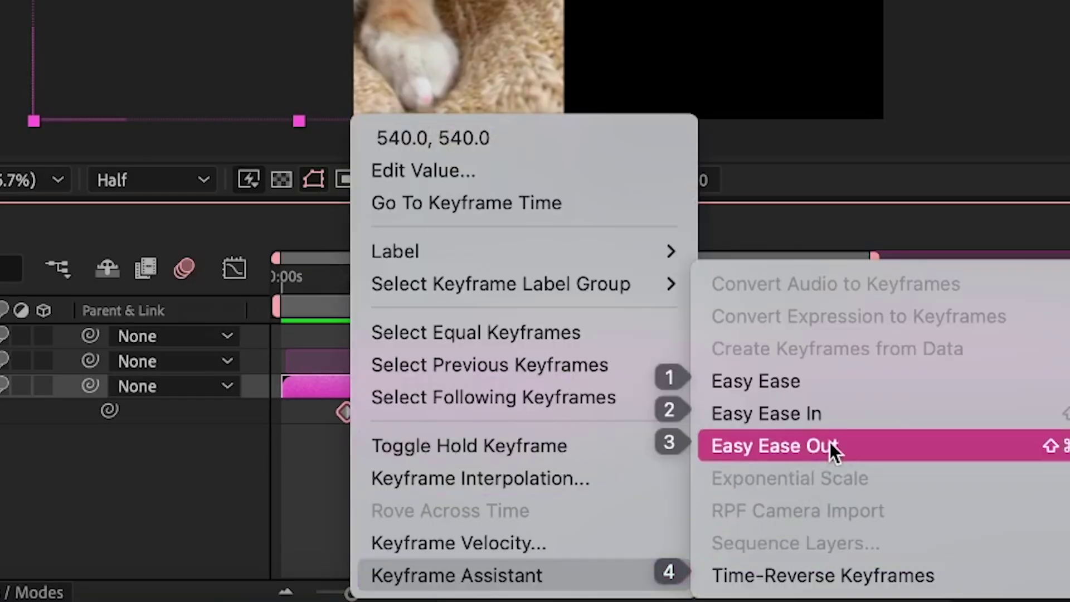
{"action": "left_click", "coordinate": [855, 383]}
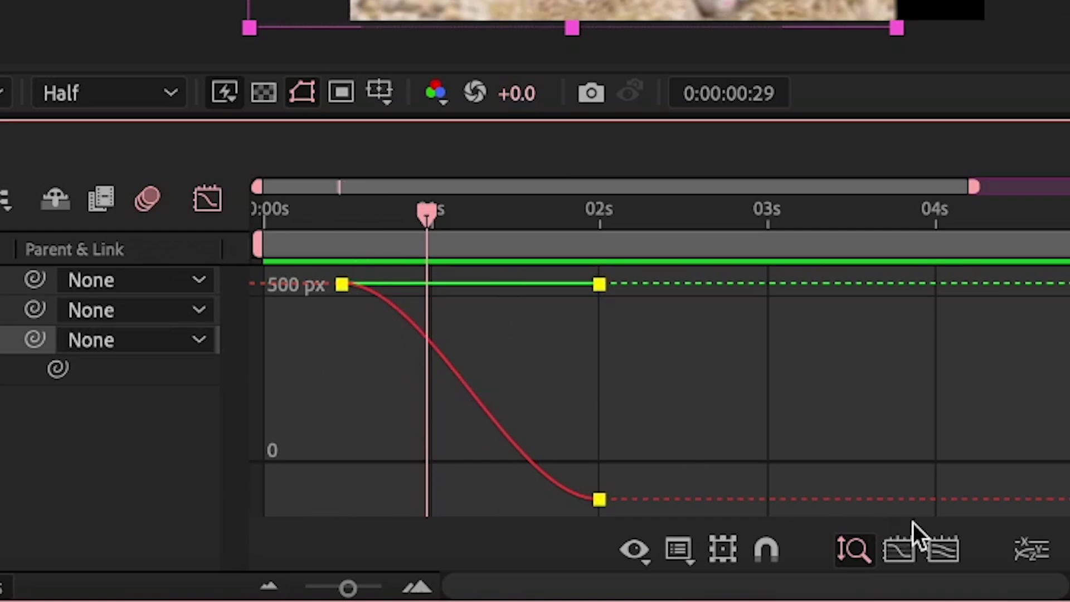
Step: Separate Position into X and Y, reshape the X curve to accelerate into -113, and preview
{"action": "left_click", "coordinate": [1036, 549]}
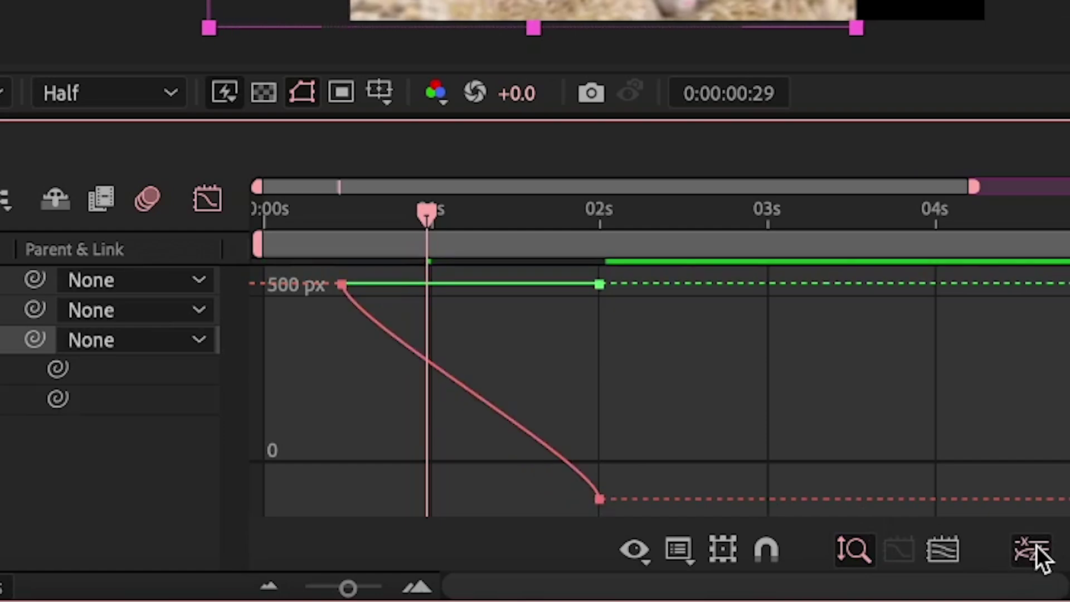
{"action": "left_click", "coordinate": [486, 423]}
{"action": "left_click_drag", "start_coordinate": [343, 318], "coordinate": [539, 298]}
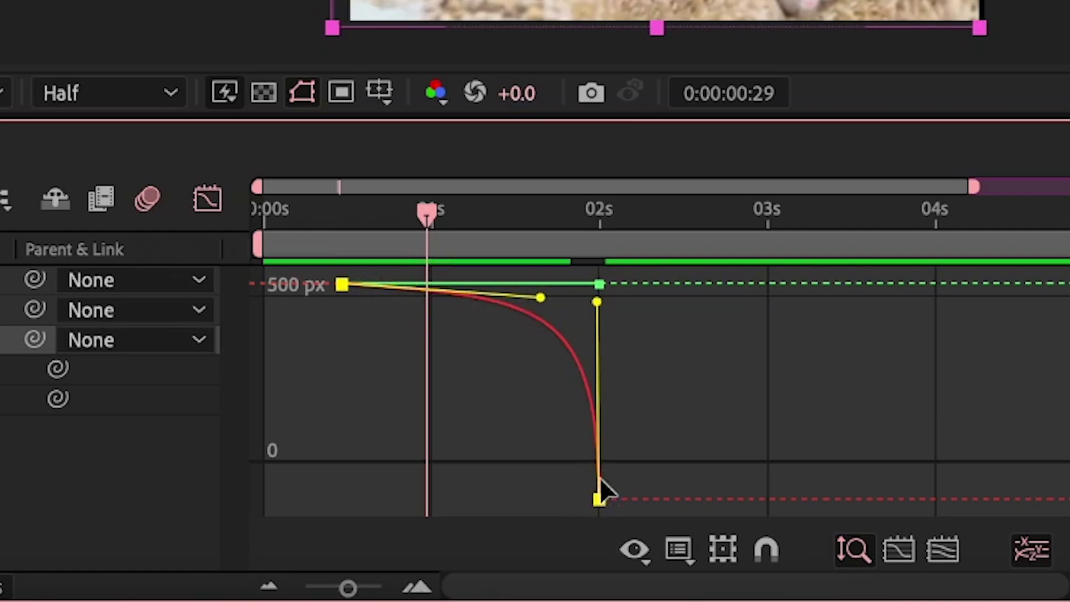
{"action": "left_click", "coordinate": [221, 212]}
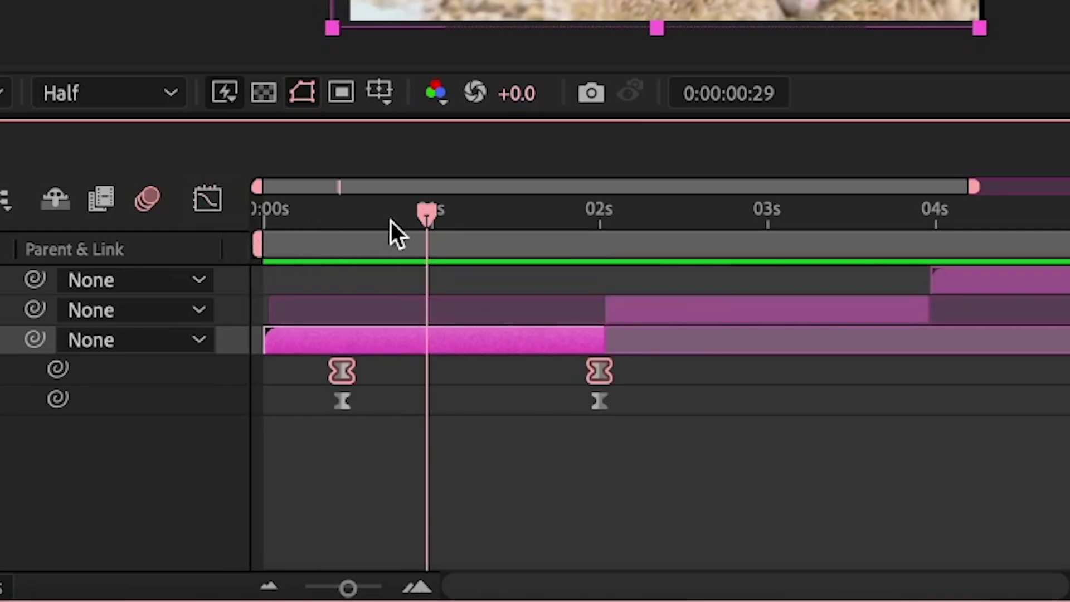
{"action": "left_click_drag", "start_coordinate": [389, 219], "coordinate": [232, 232]}
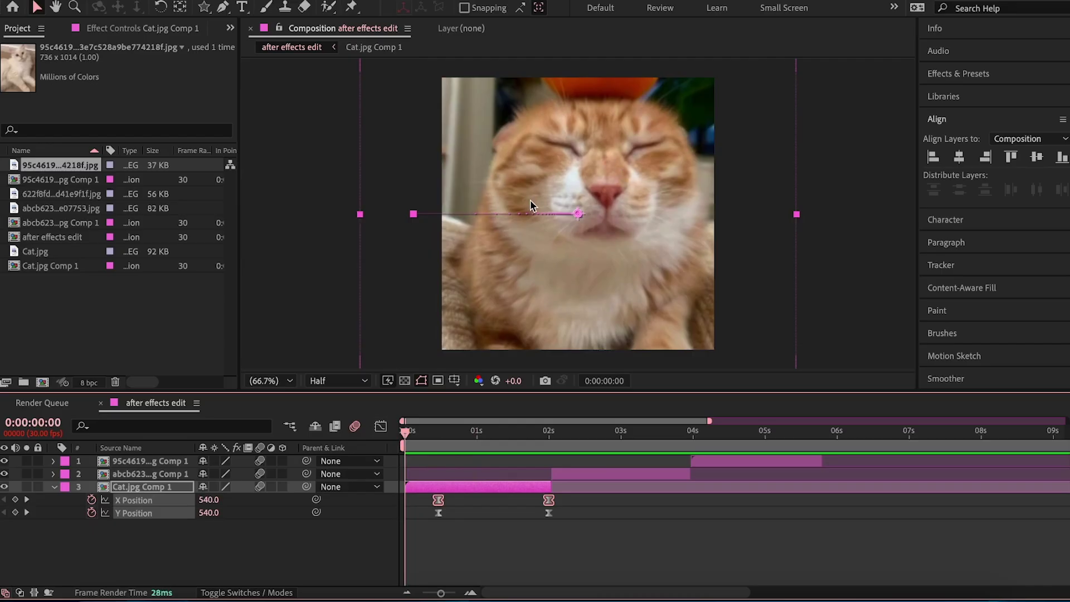
{"action": "key", "text": "space"}
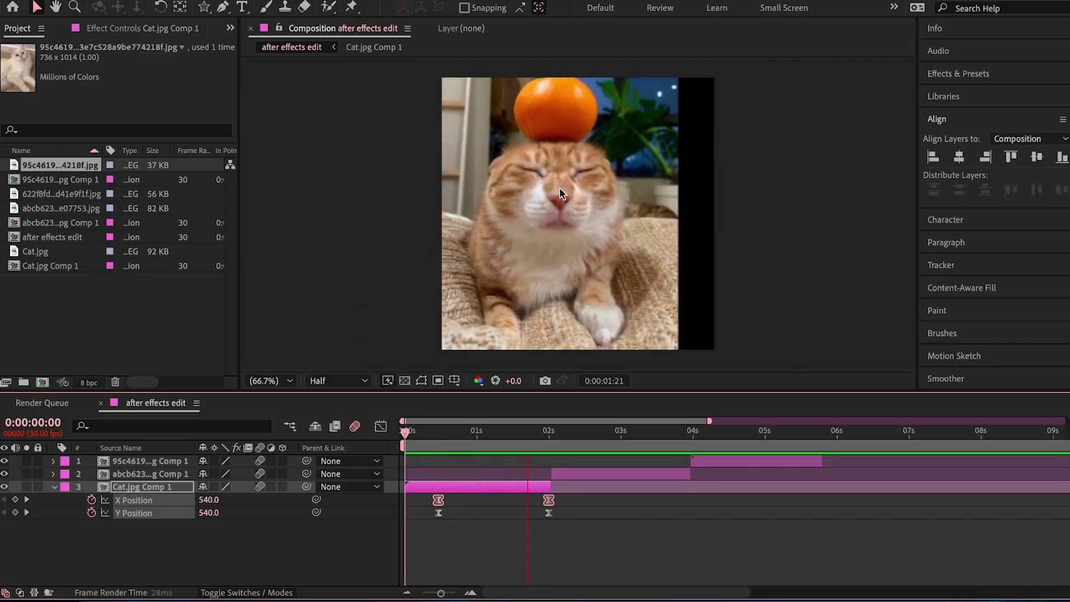
{"action": "key", "text": "space"}
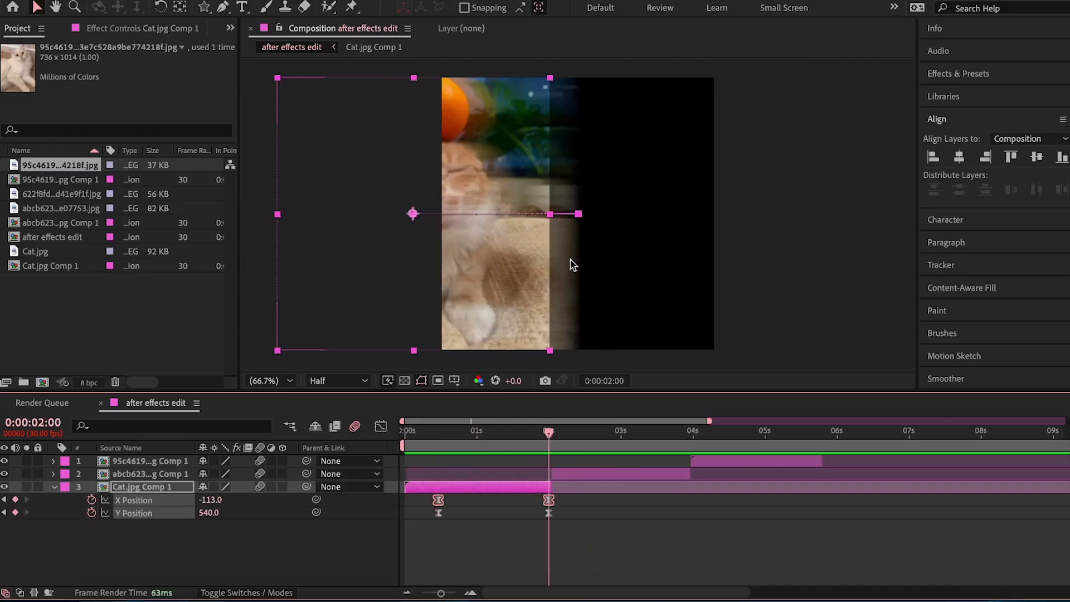
Step: Apply Stylize > Motion Tile to Cat.jpg Comp 1 with Output Width and Output Height 300
{"action": "left_click", "coordinate": [968, 78]}
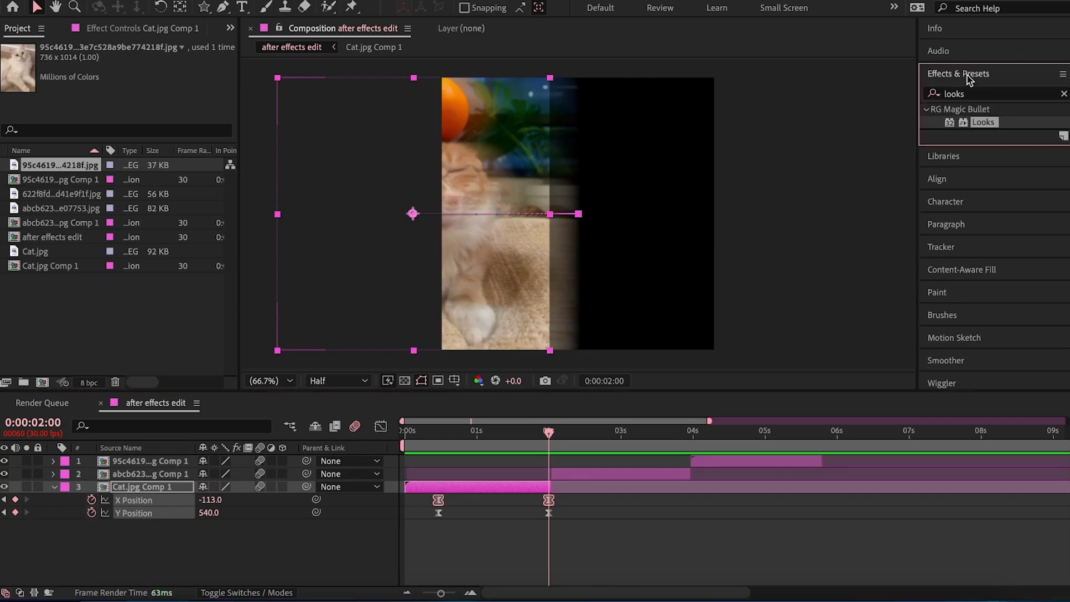
{"action": "left_click_drag", "start_coordinate": [973, 109], "coordinate": [475, 490]}
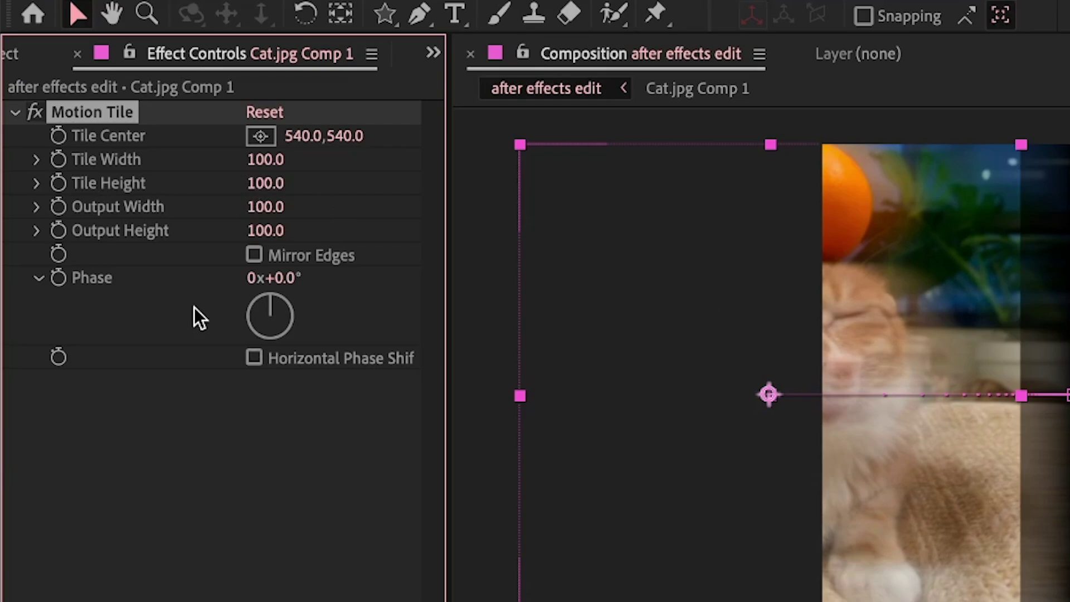
{"action": "left_click", "coordinate": [248, 208]}
{"action": "type", "text": "300"}
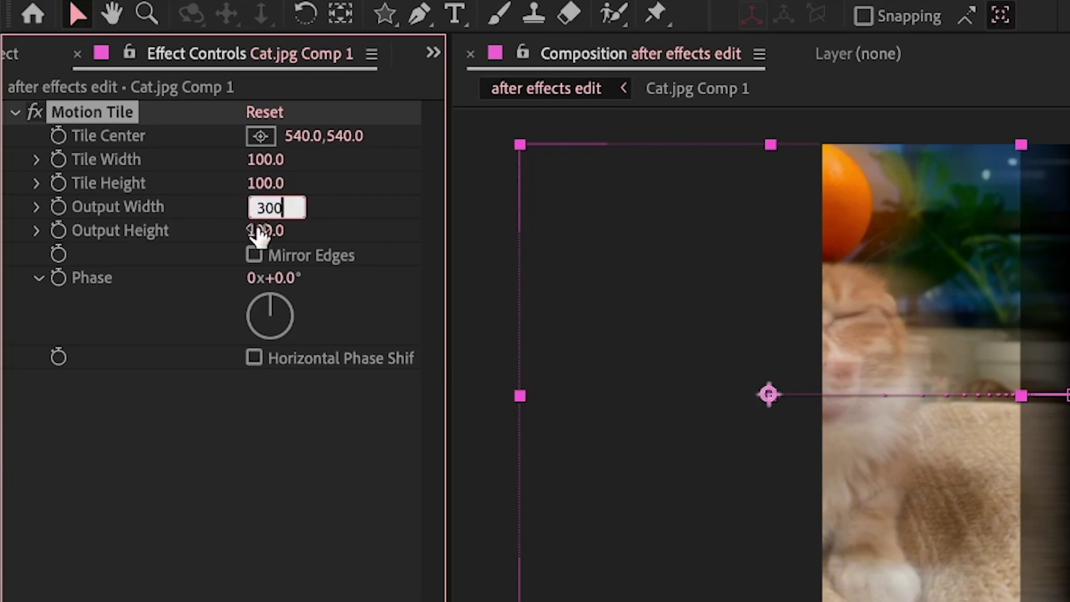
{"action": "key", "text": "Return"}
{"action": "left_click", "coordinate": [266, 231]}
{"action": "type", "text": "300"}
{"action": "key", "text": "Return"}
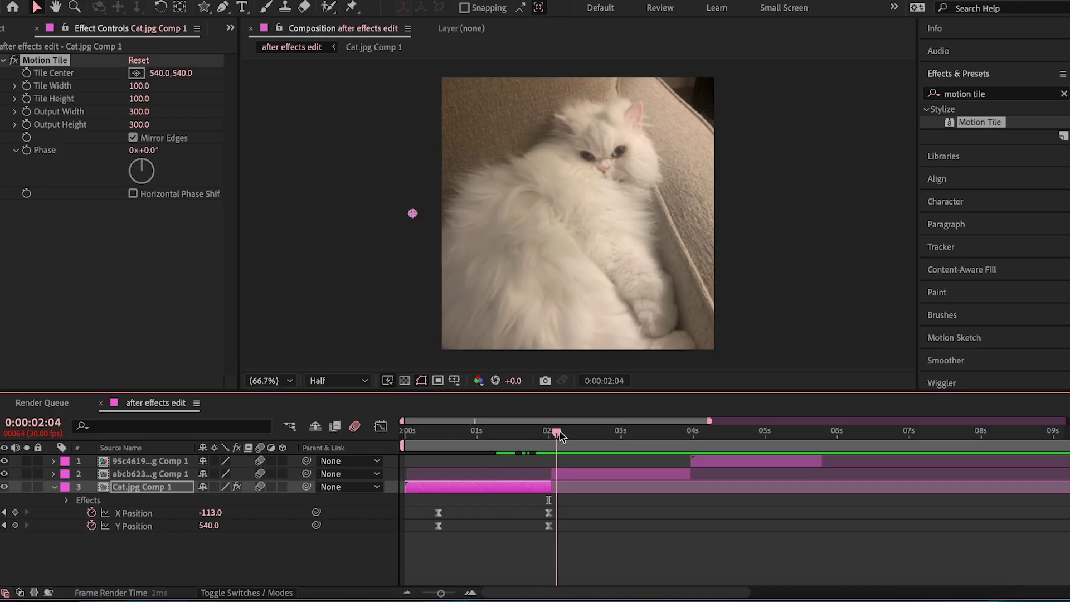
Step: Preview the tiled sliding animation from around 1:24
{"action": "left_click_drag", "start_coordinate": [570, 437], "coordinate": [529, 437]}
{"action": "key", "text": "space"}
{"action": "left_click", "coordinate": [592, 312]}
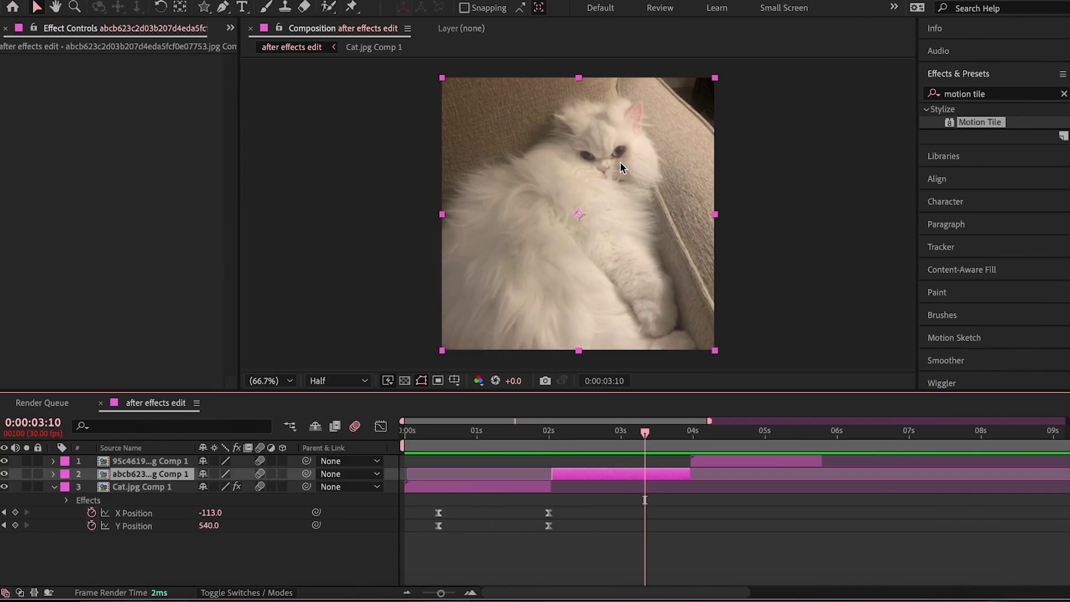
Step: Keyframe the white cat layer's Rotation from 0° at 2:29 to about 137° at 3:28, selecting both keyframes
{"action": "key", "text": "p"}
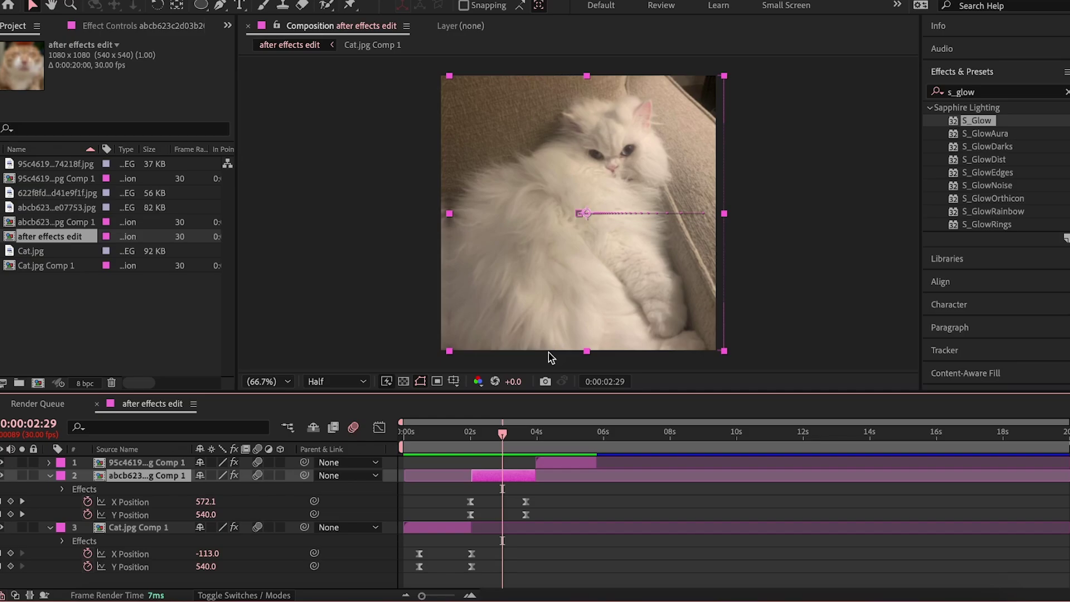
{"action": "key", "text": "r"}
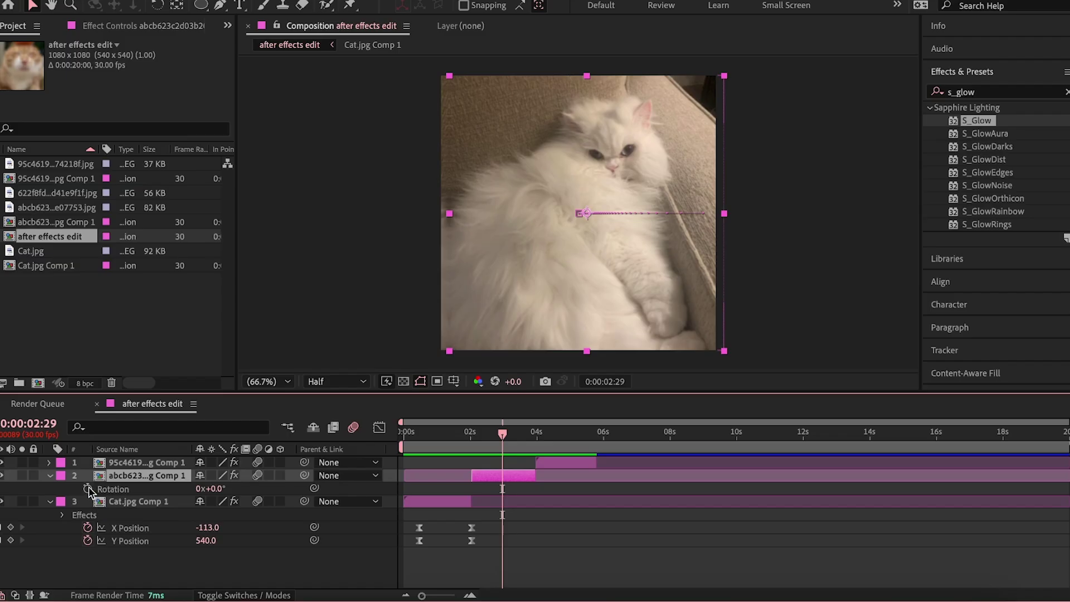
{"action": "left_click", "coordinate": [88, 489]}
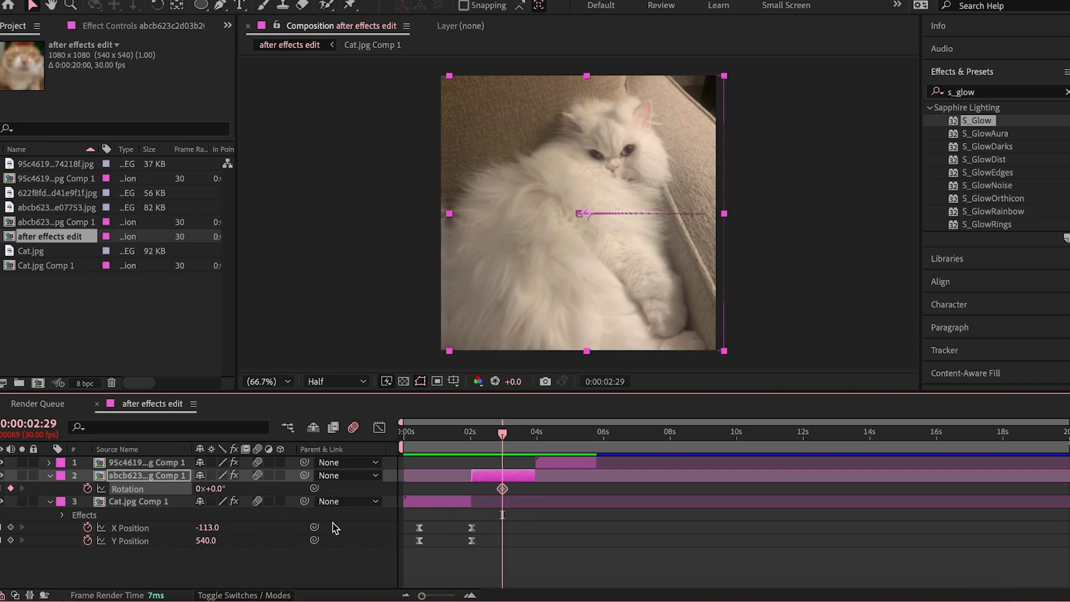
{"action": "key", "text": "space"}
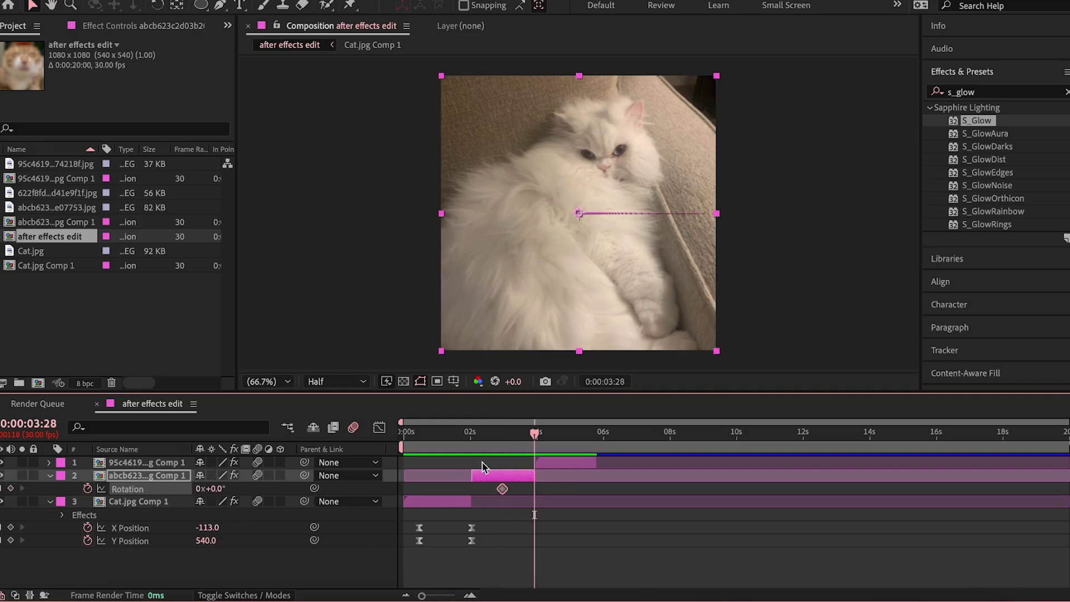
{"action": "left_click_drag", "start_coordinate": [214, 489], "coordinate": [313, 475]}
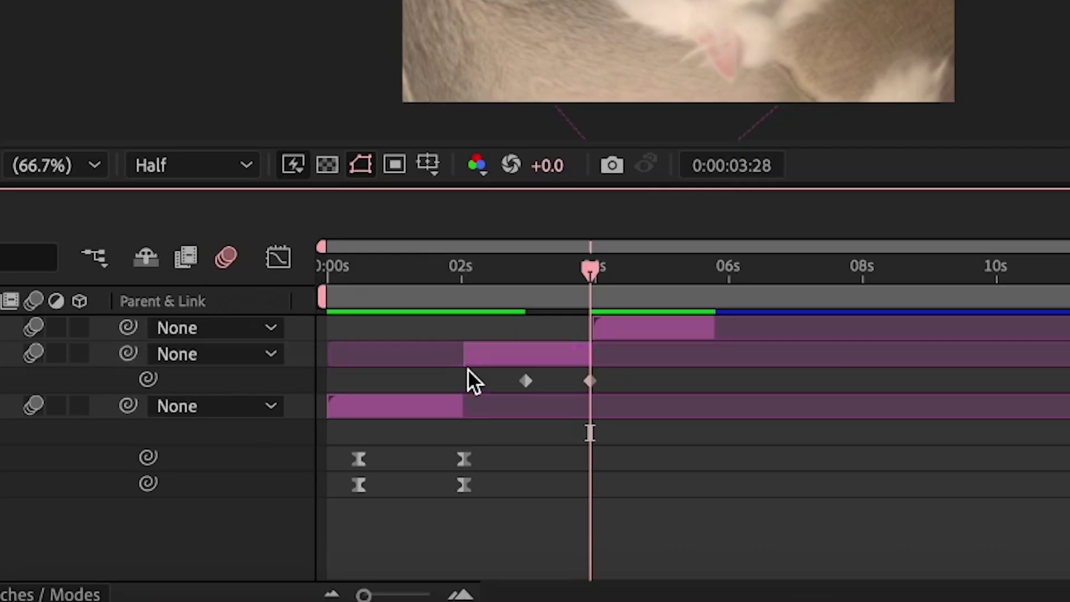
{"action": "left_click_drag", "start_coordinate": [473, 484], "coordinate": [575, 505]}
{"action": "left_click_drag", "start_coordinate": [672, 415], "coordinate": [672, 416]}
Step: Ease both Rotation keyframes and lengthen the first keyframe's outgoing handle in the speed graph
{"action": "key", "text": "F9"}
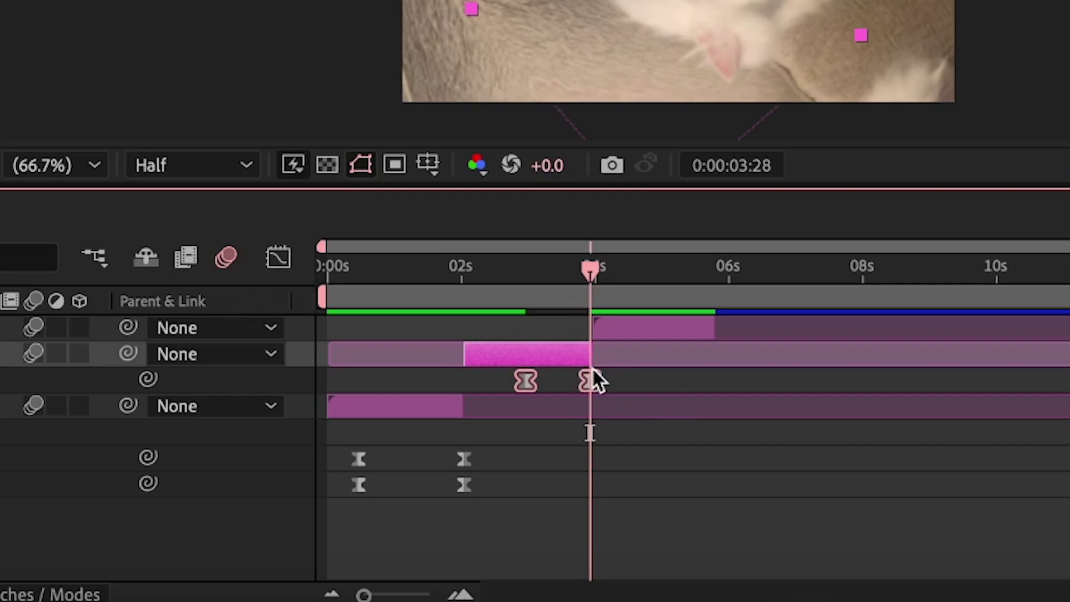
{"action": "right_click", "coordinate": [591, 371]}
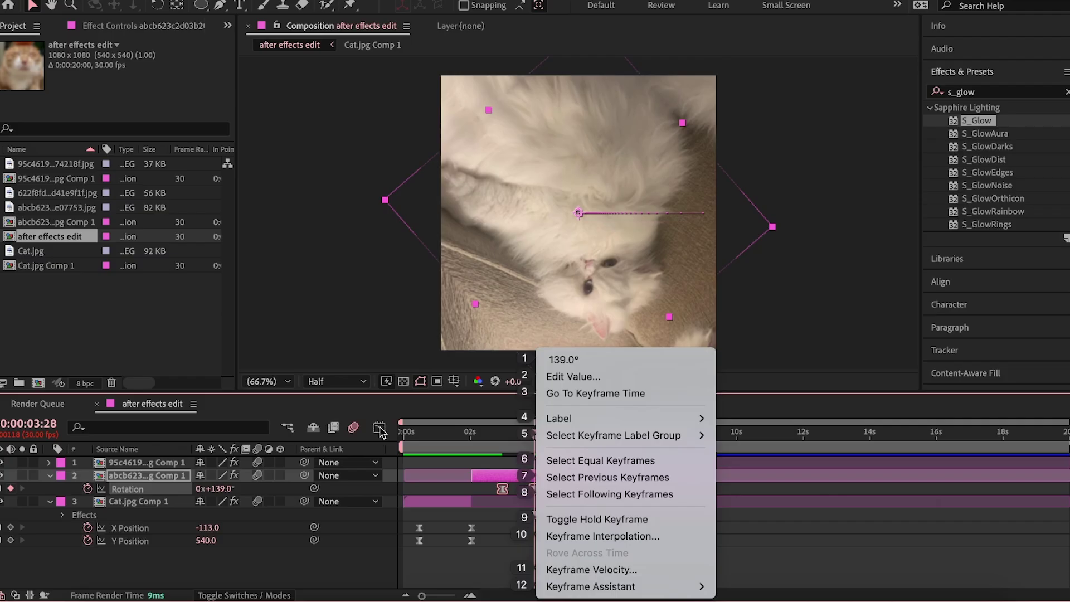
{"action": "left_click", "coordinate": [381, 431]}
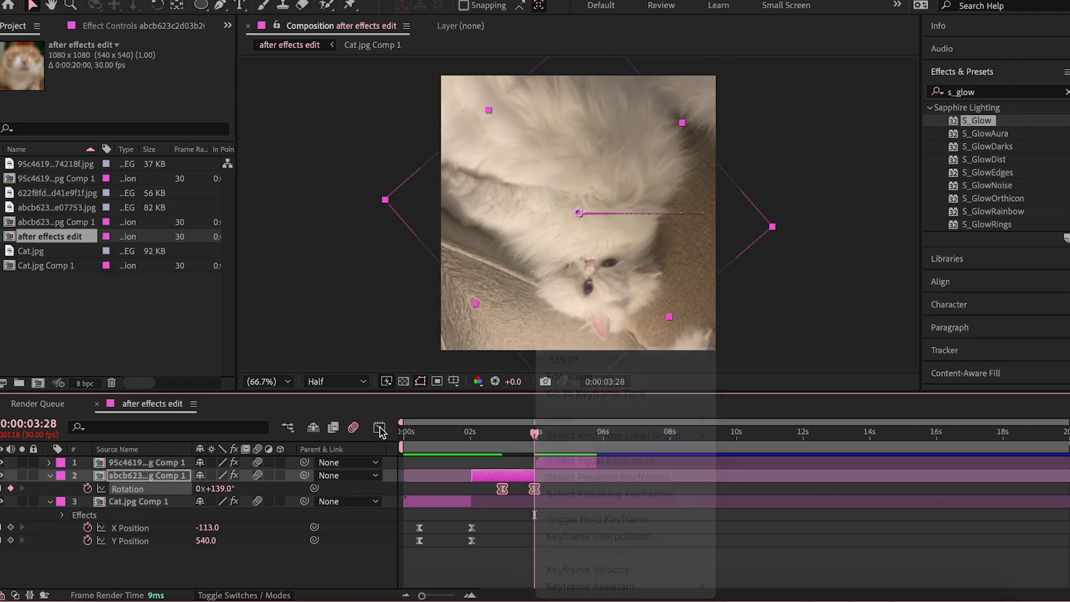
{"action": "left_click", "coordinate": [379, 428]}
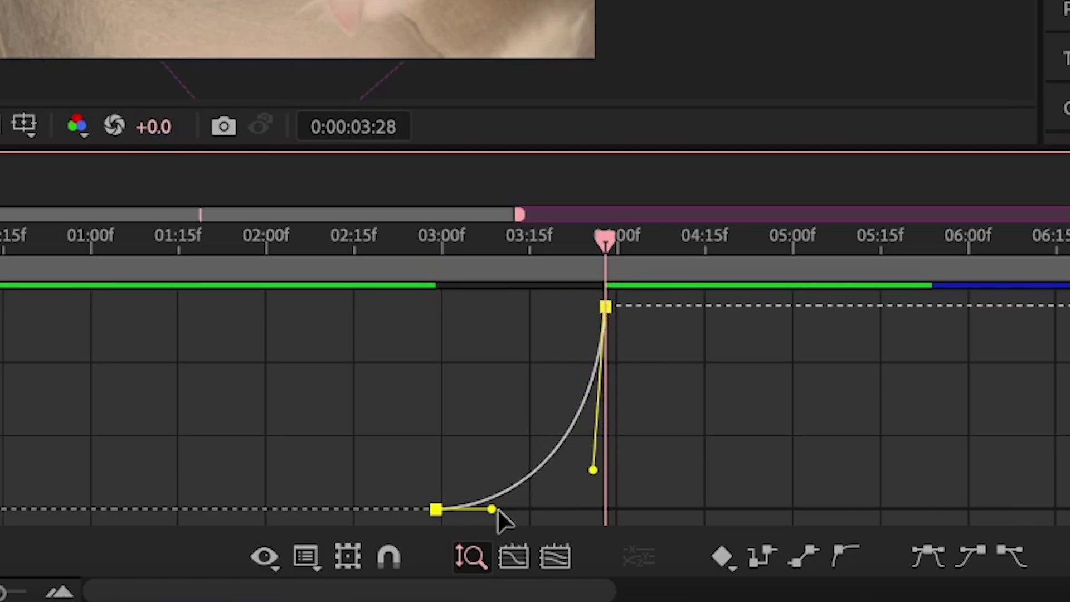
{"action": "left_click_drag", "start_coordinate": [497, 509], "coordinate": [568, 506]}
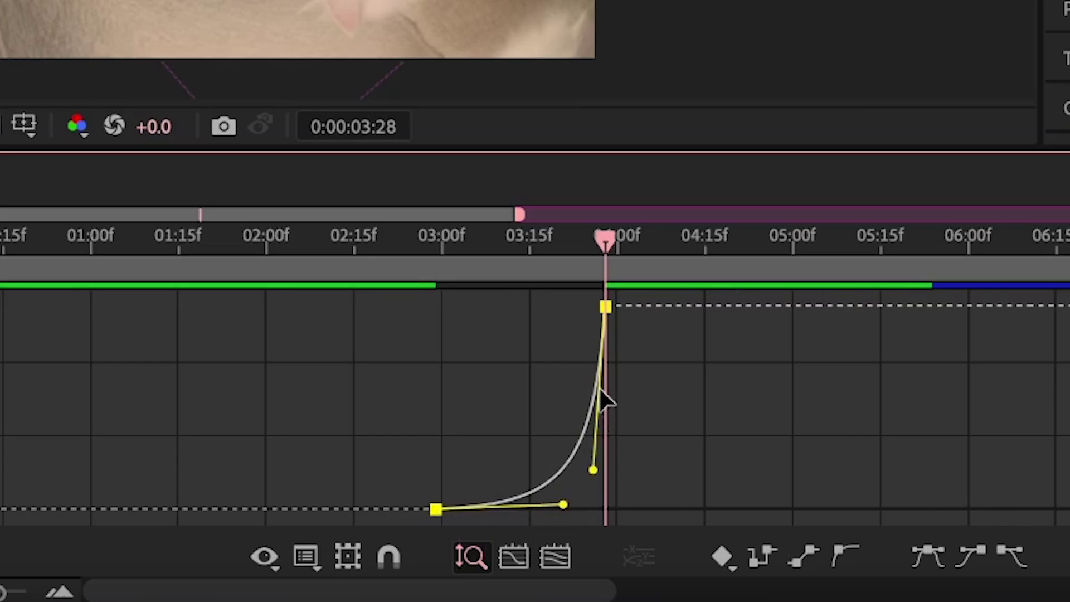
Step: Back in the layer bars view, select the top cat layer at 3:29
{"action": "key", "text": "shift+F3"}
{"action": "left_click", "coordinate": [693, 298]}
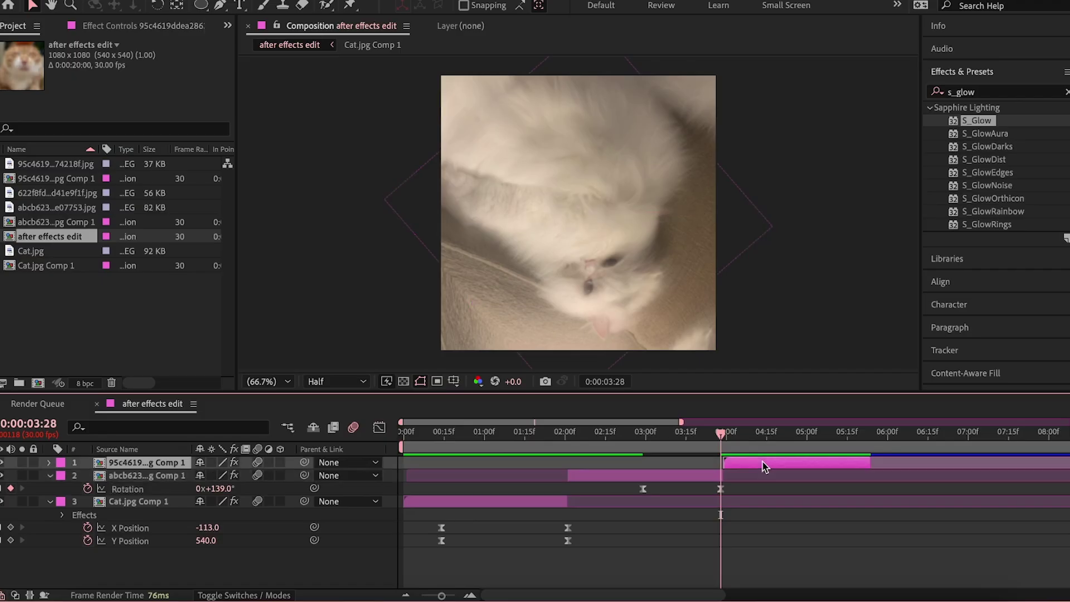
{"action": "key", "text": "Page_Down"}
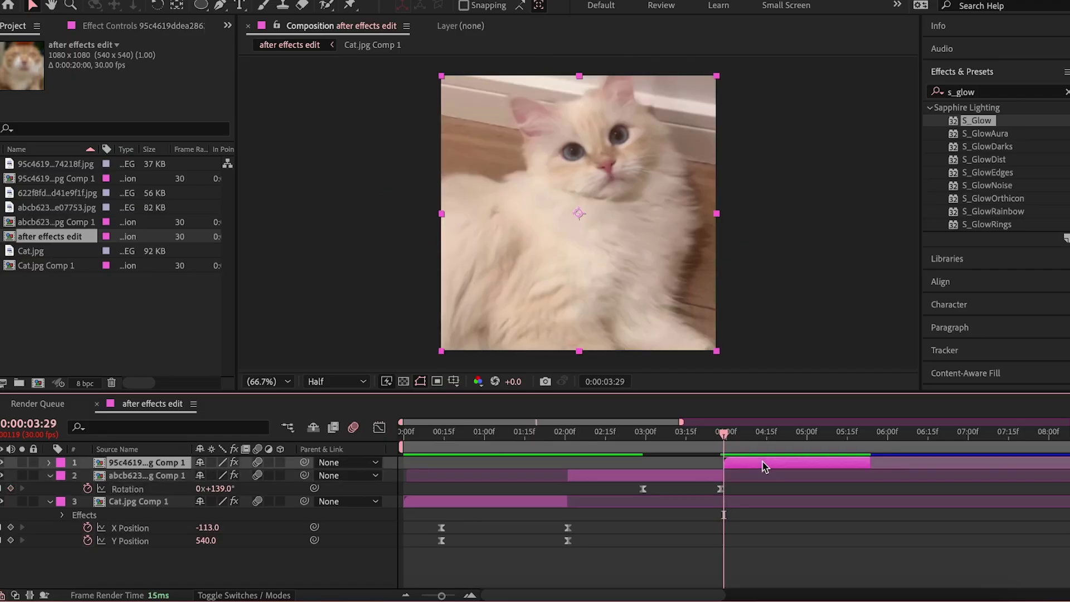
Step: Keyframe the white cat layer's Opacity from 100% at 2:29 to 0% at 3:28, then return to 2:29
{"action": "key", "text": "r"}
{"action": "left_click", "coordinate": [642, 434]}
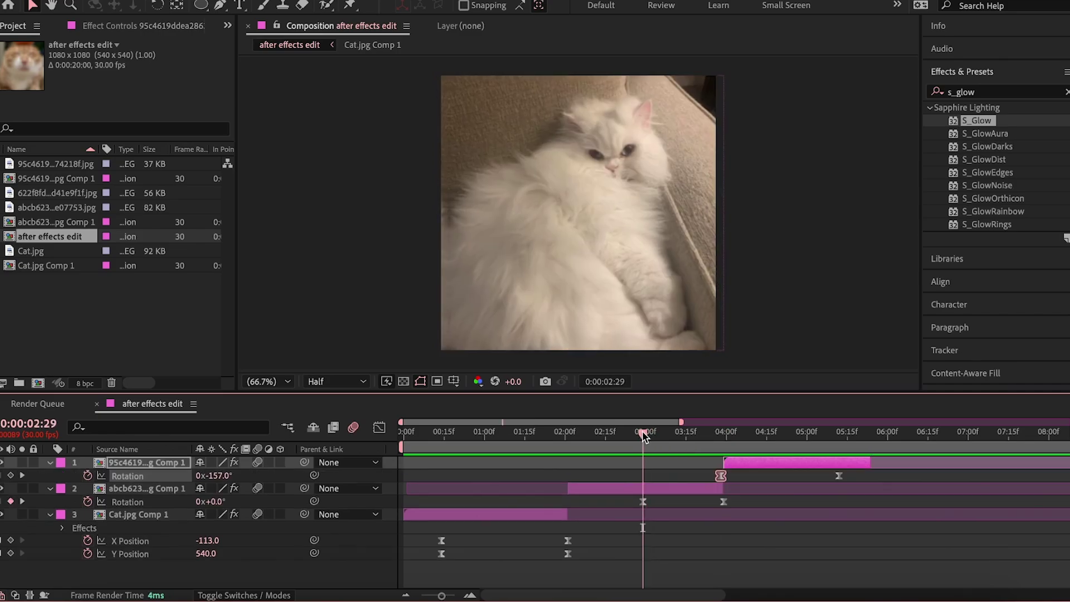
{"action": "left_click", "coordinate": [652, 490]}
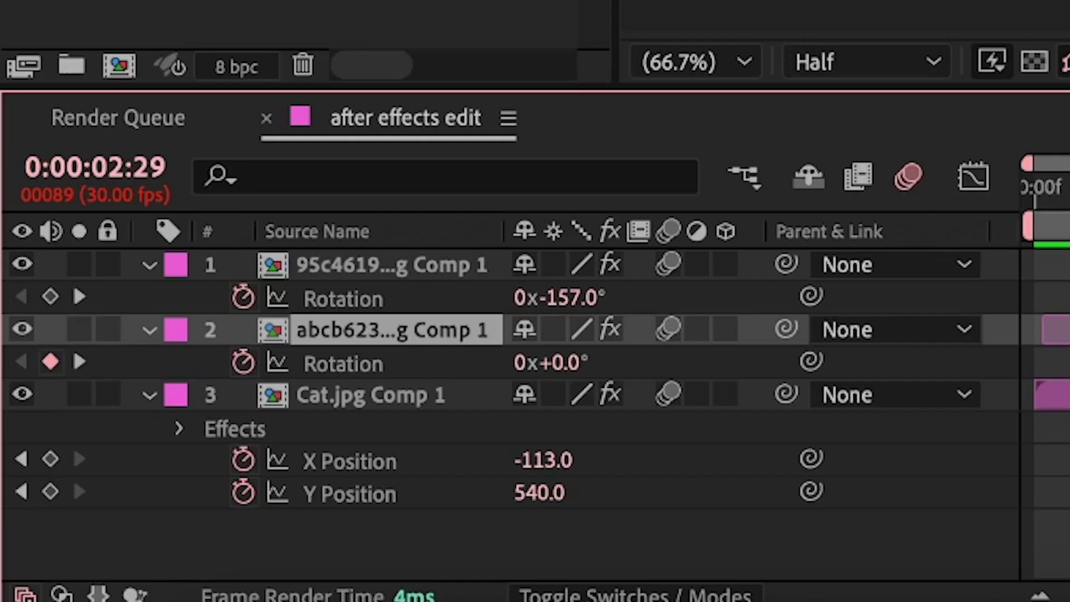
{"action": "key", "text": "t"}
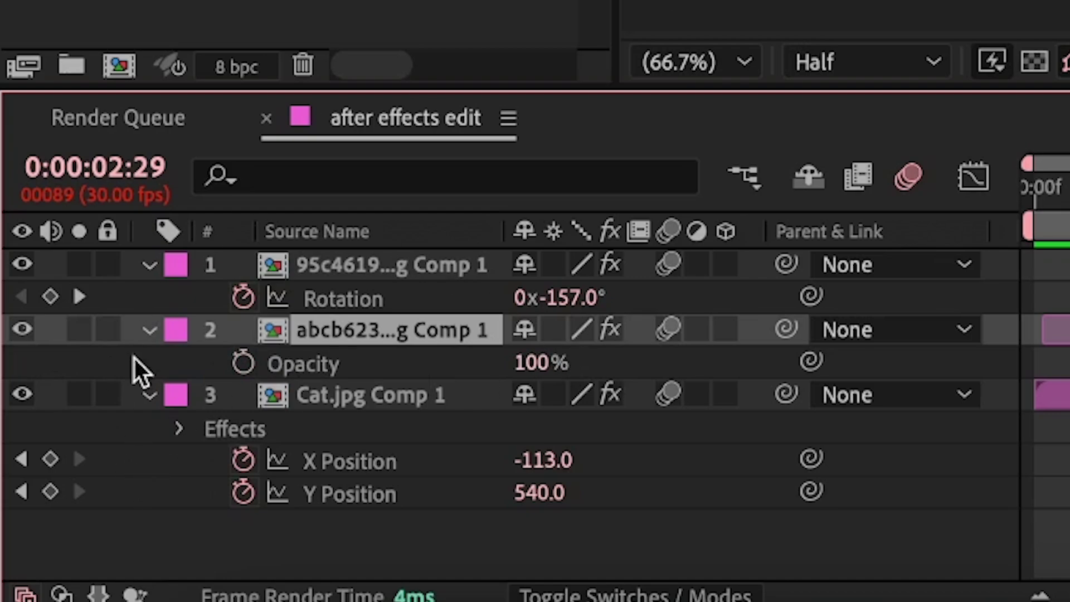
{"action": "left_click", "coordinate": [245, 364]}
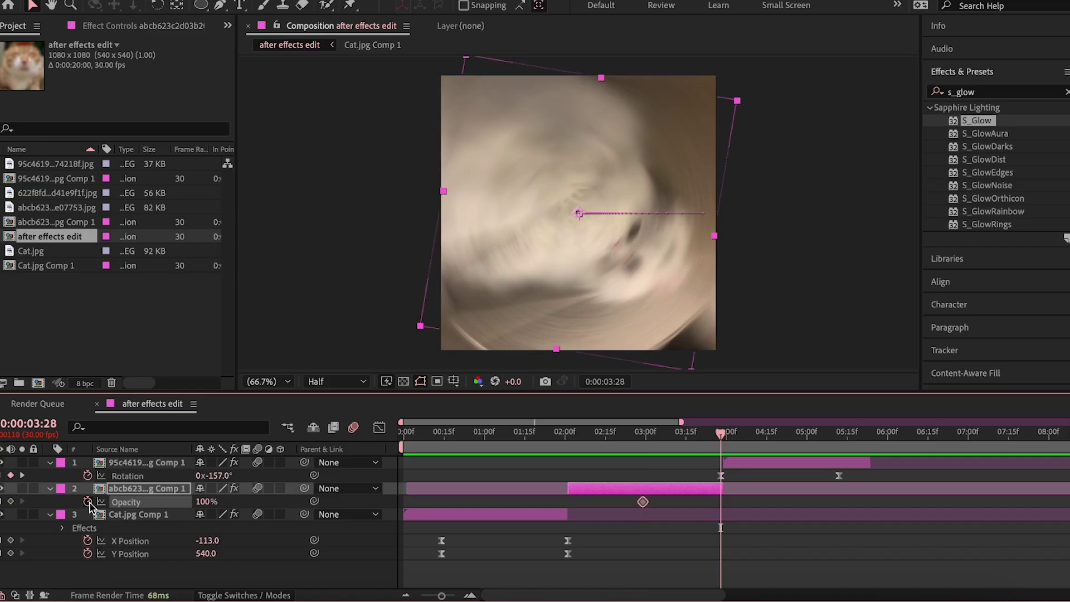
{"action": "left_click_drag", "start_coordinate": [206, 502], "coordinate": [139, 502]}
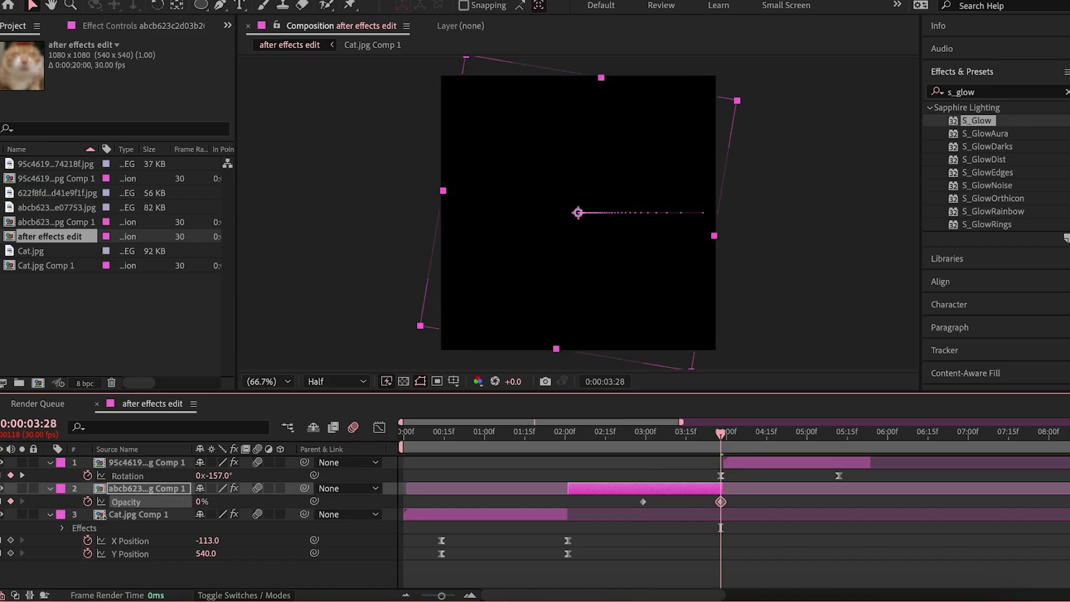
{"action": "left_click", "coordinate": [642, 434]}
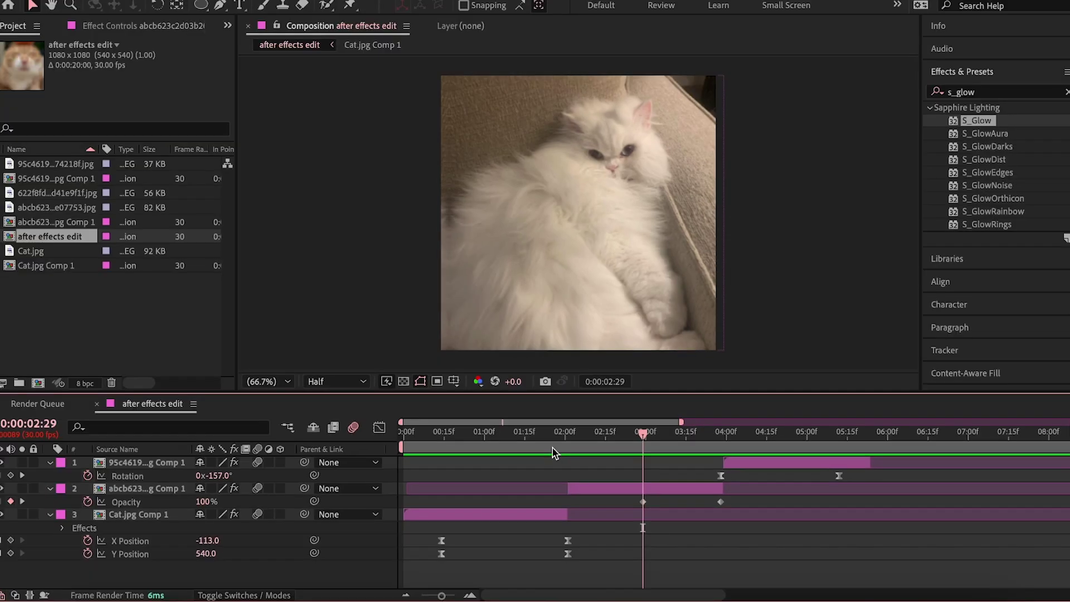
Step: Show the full 20-second timeline and add the bow-wearing cat photo as a top layer at 6:09
{"action": "left_click_drag", "start_coordinate": [441, 595], "coordinate": [419, 596]}
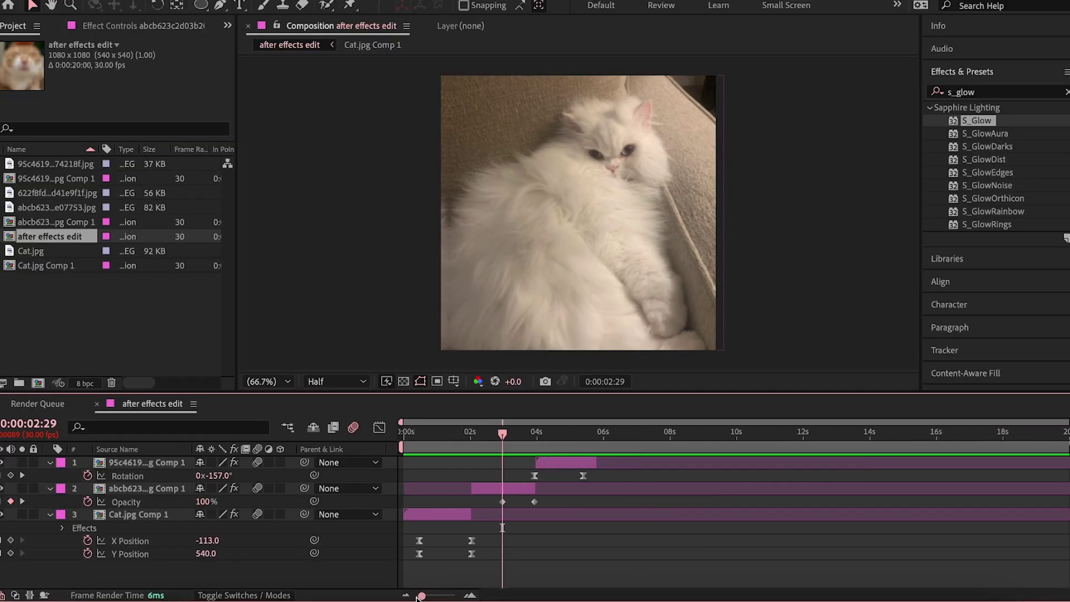
{"action": "left_click", "coordinate": [613, 438]}
{"action": "left_click_drag", "start_coordinate": [55, 193], "coordinate": [238, 478]}
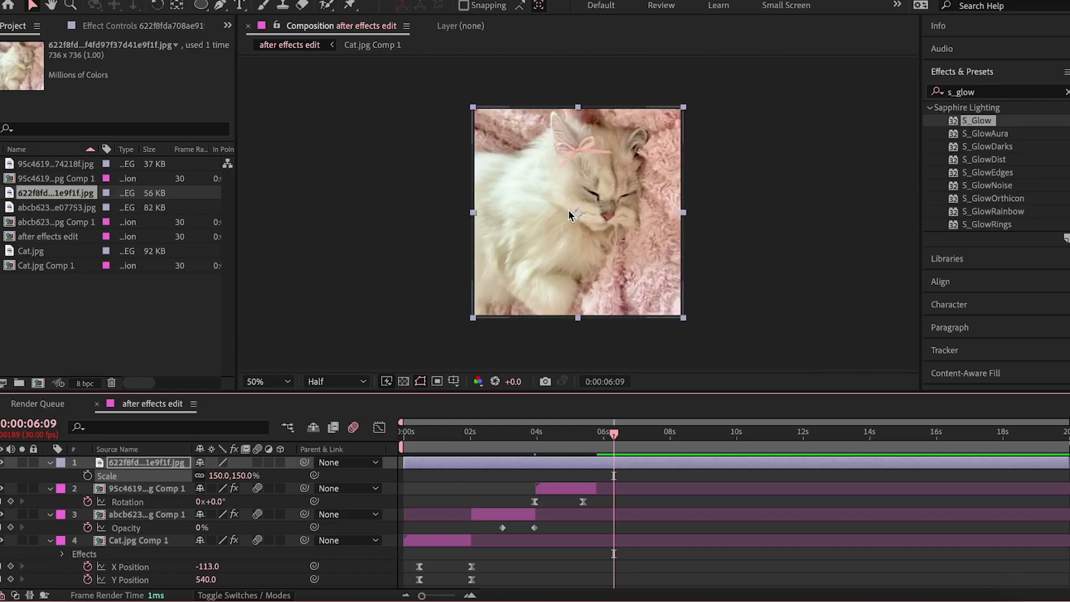
Step: Reposition the bow cat photo's anchor point with the Pan Behind (Y) tool
{"action": "key", "text": "y"}
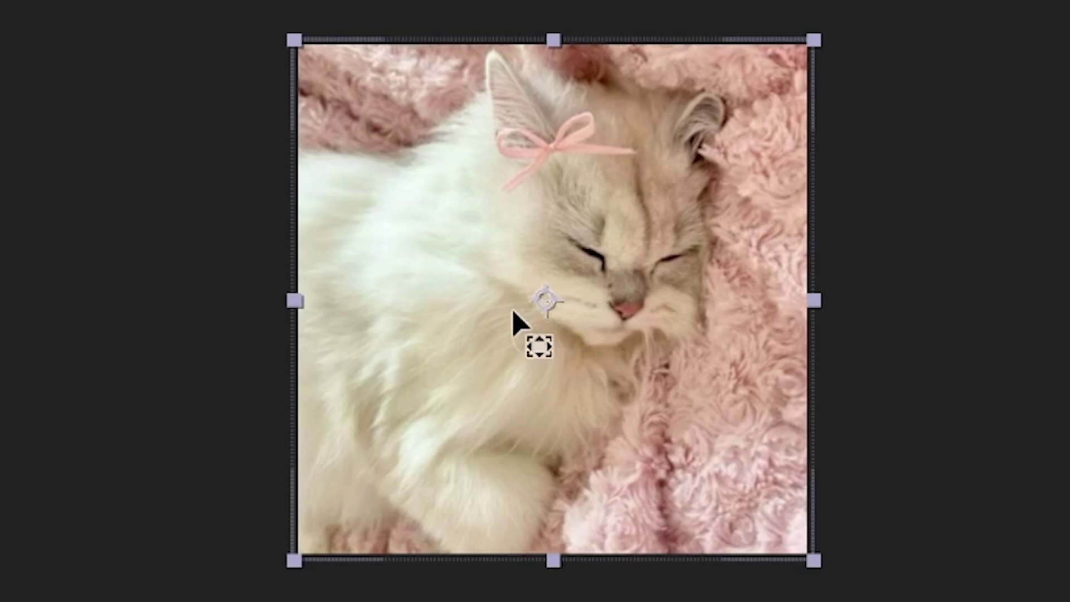
{"action": "left_click_drag", "start_coordinate": [514, 315], "coordinate": [556, 435]}
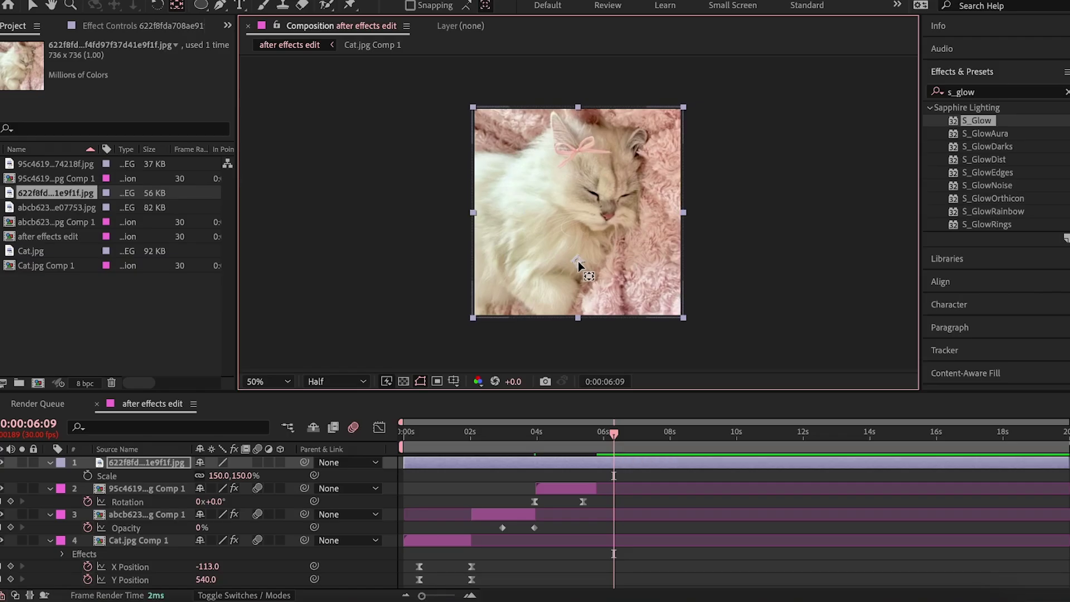
{"action": "left_click_drag", "start_coordinate": [580, 266], "coordinate": [593, 250]}
{"action": "left_click_drag", "start_coordinate": [577, 211], "coordinate": [577, 213]}
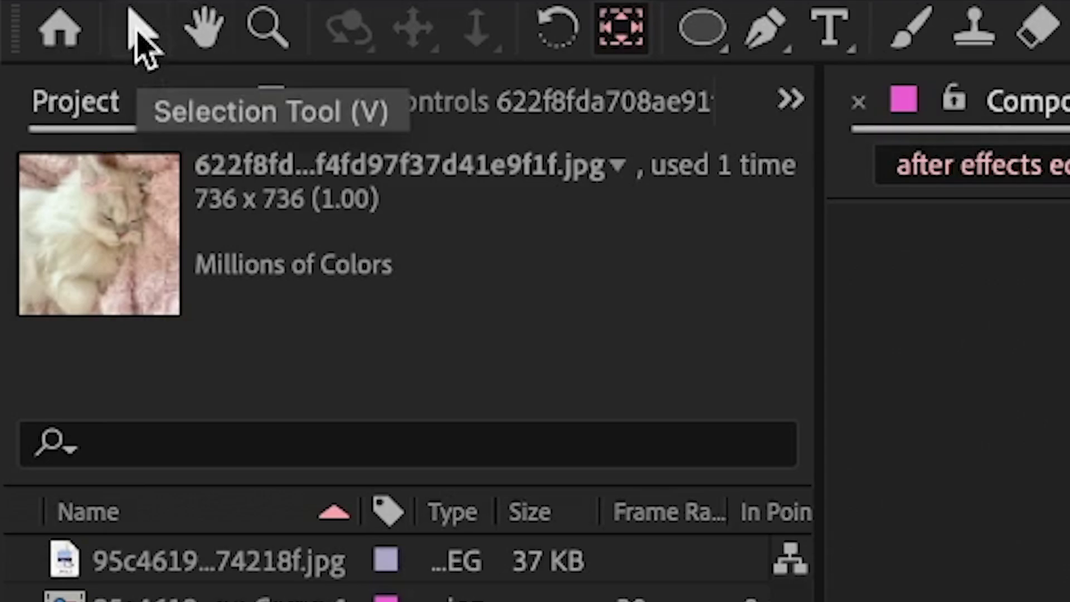
{"action": "left_click", "coordinate": [136, 34]}
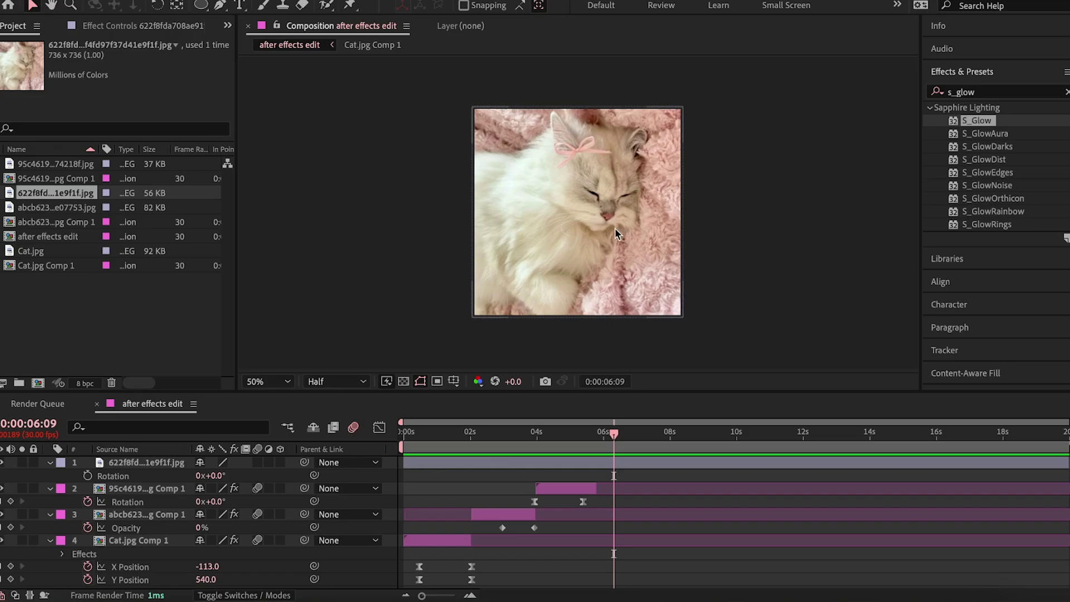
{"action": "left_click_drag", "start_coordinate": [584, 189], "coordinate": [500, 214]}
{"action": "key", "text": "h"}
{"action": "left_click_drag", "start_coordinate": [333, 206], "coordinate": [401, 224]}
{"action": "key", "text": "z"}
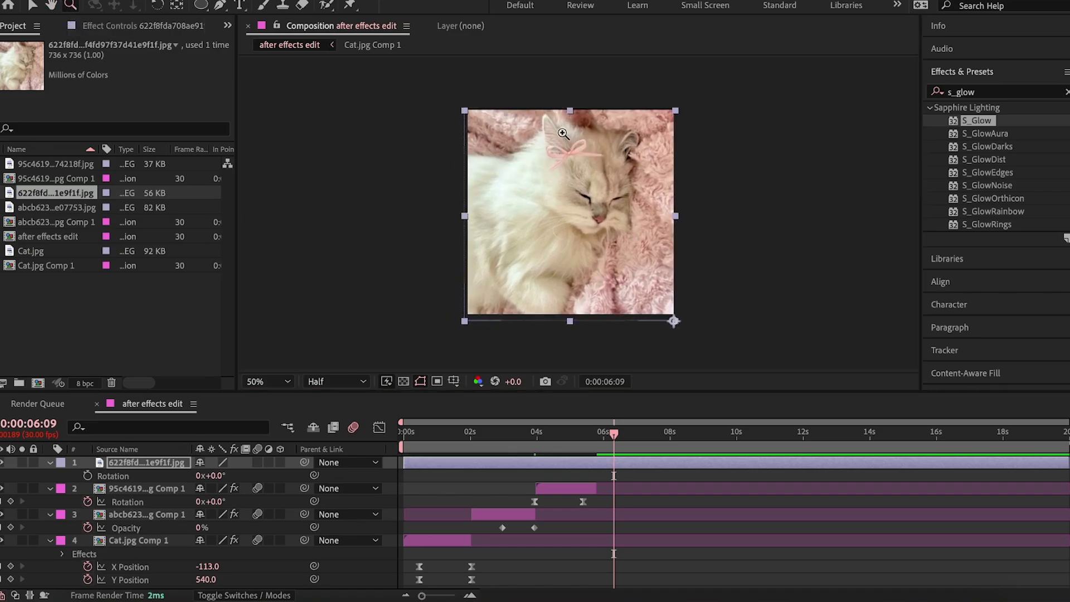
{"action": "left_click", "coordinate": [612, 174]}
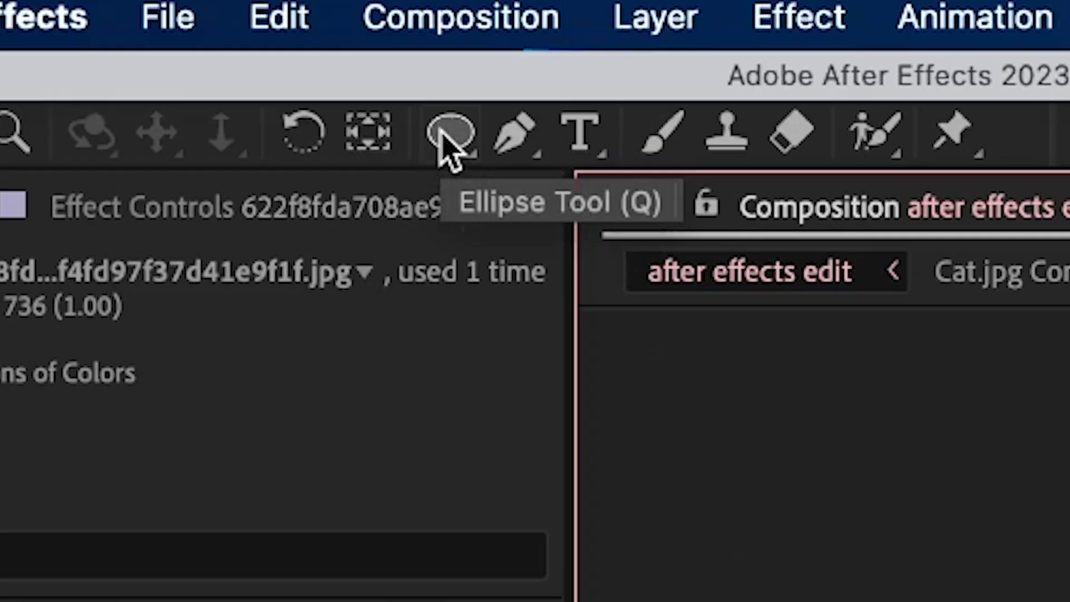
Step: Draw a rectangular Mask 1 over the middle of the bow cat photo using the Rectangle Tool
{"action": "left_click_drag", "start_coordinate": [440, 134], "coordinate": [658, 246]}
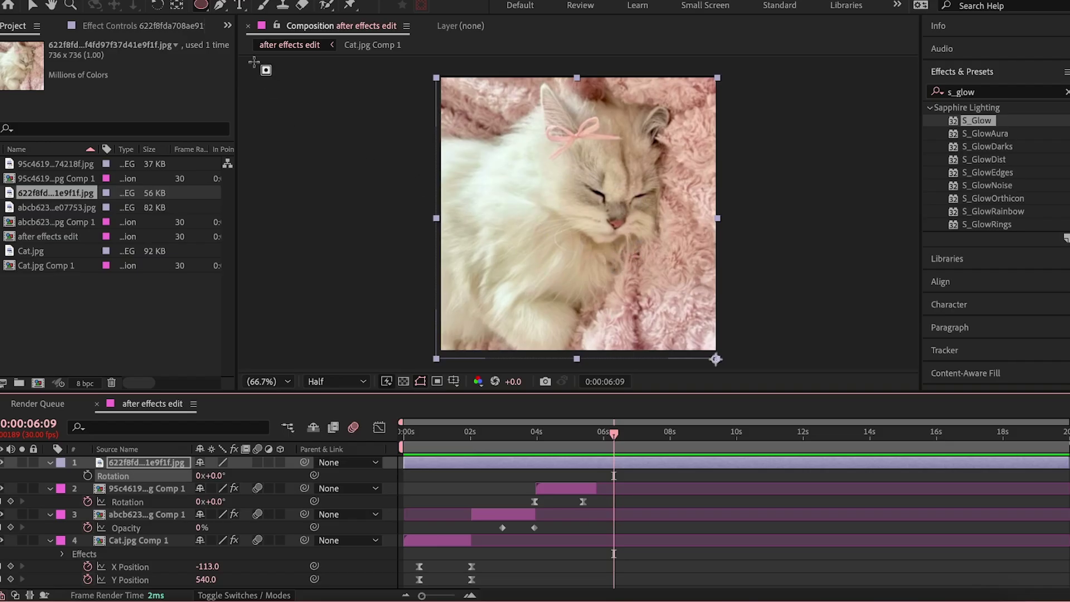
{"action": "left_click_drag", "start_coordinate": [201, 5], "coordinate": [259, 6]}
{"action": "left_click_drag", "start_coordinate": [467, 115], "coordinate": [570, 273]}
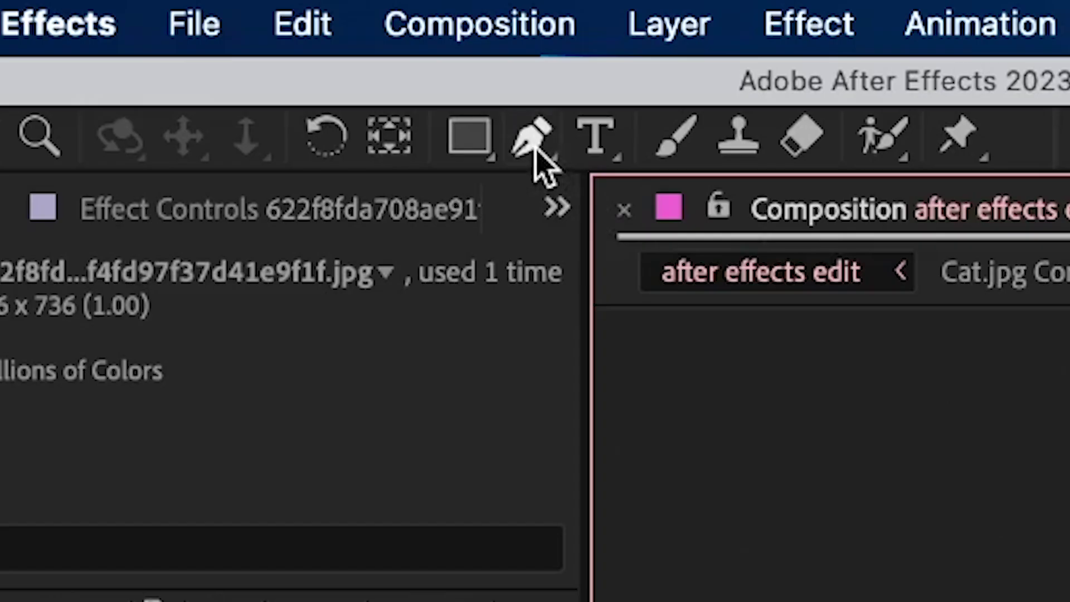
Step: Draw a closed straight-segment mask outline around the bow cat with the Pen tool
{"action": "left_click", "coordinate": [534, 146]}
{"action": "left_click", "coordinate": [375, 125]}
{"action": "left_click", "coordinate": [606, 120]}
{"action": "left_click", "coordinate": [734, 257]}
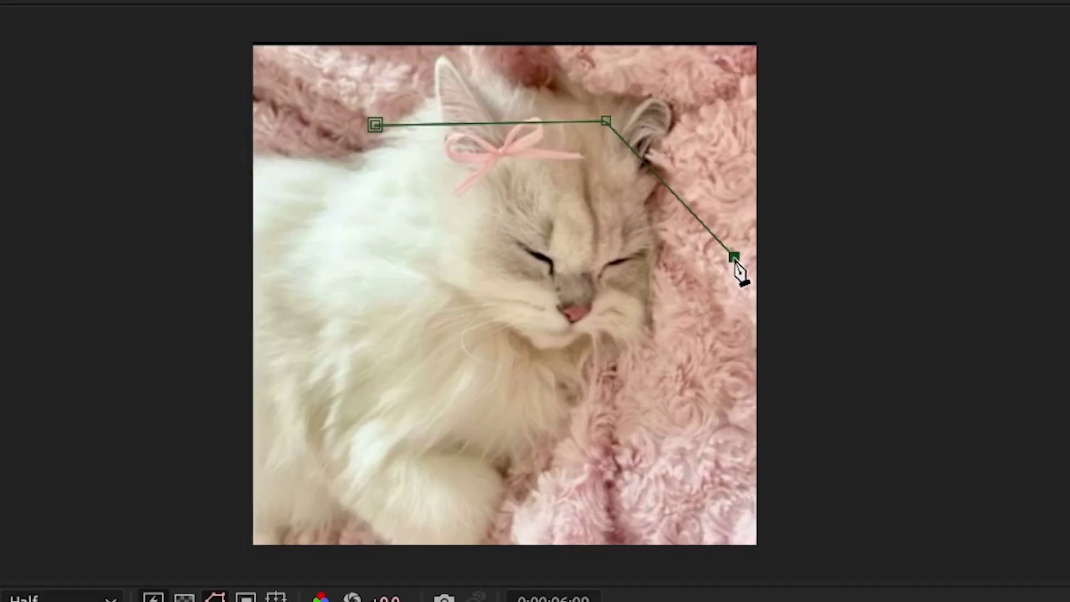
{"action": "left_click", "coordinate": [677, 407]}
{"action": "left_click", "coordinate": [326, 453]}
{"action": "left_click", "coordinate": [479, 239]}
{"action": "left_click", "coordinate": [257, 235]}
{"action": "left_click", "coordinate": [465, 157]}
{"action": "left_click", "coordinate": [376, 125]}
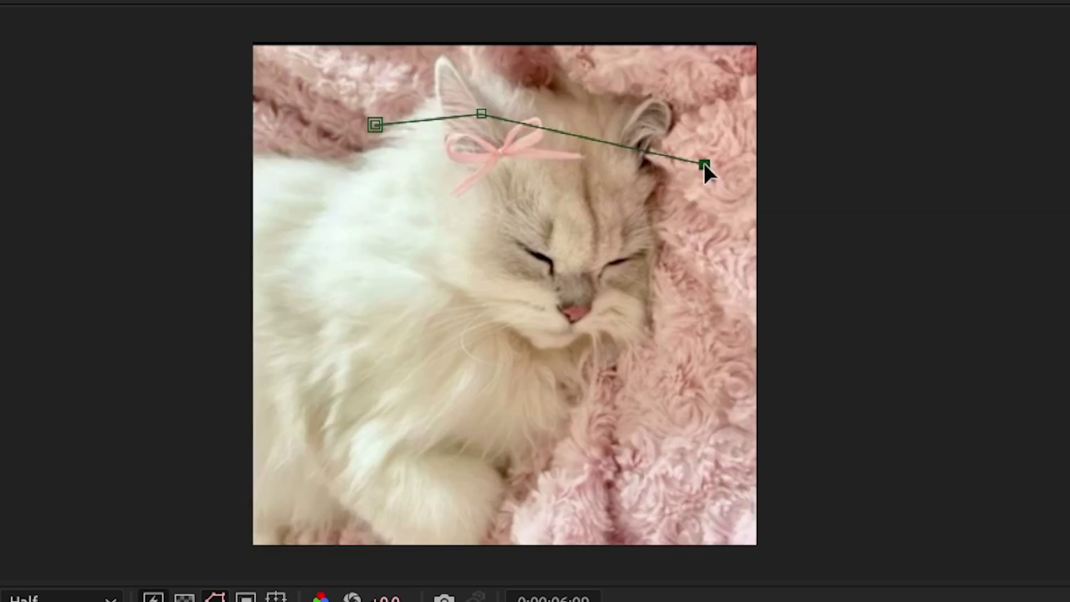
Step: Replace it with a curved Bezier mask tracing the bow cat's head
{"action": "left_click", "coordinate": [613, 370]}
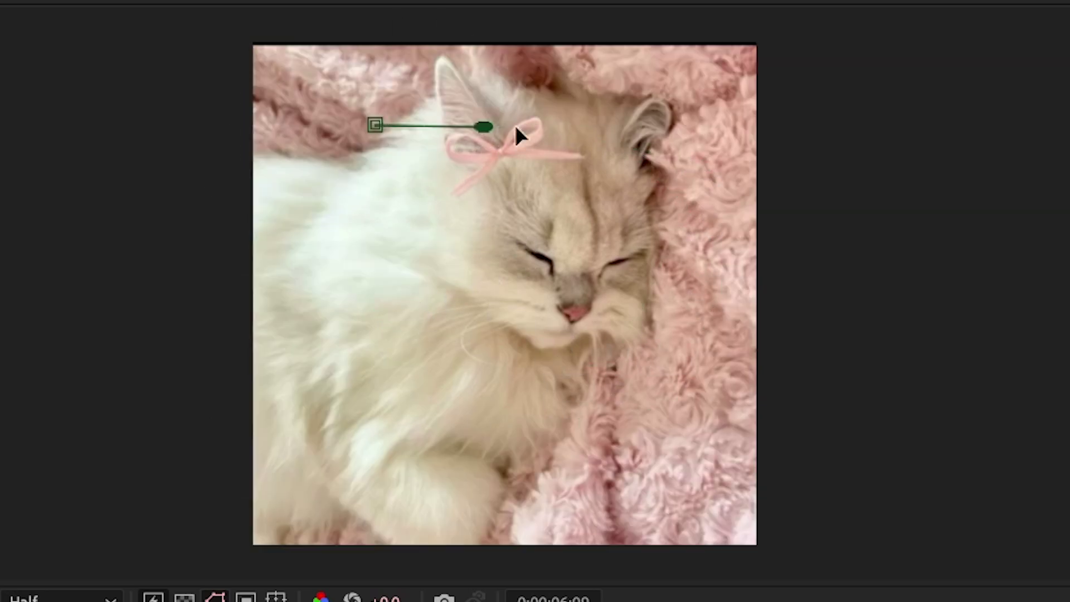
{"action": "left_click_drag", "start_coordinate": [484, 126], "coordinate": [662, 399]}
{"action": "left_click_drag", "start_coordinate": [490, 353], "coordinate": [370, 345]}
{"action": "left_click", "coordinate": [354, 236]}
{"action": "mouse_move", "coordinate": [356, 237]}
{"action": "left_mouse_down"}
{"action": "mouse_move", "coordinate": [385, 170]}
{"action": "mouse_move", "coordinate": [354, 229]}
{"action": "mouse_move", "coordinate": [362, 182]}
{"action": "mouse_move", "coordinate": [559, 253]}
{"action": "mouse_move", "coordinate": [179, 143]}
{"action": "mouse_move", "coordinate": [282, 500]}
{"action": "mouse_move", "coordinate": [566, 293]}
{"action": "mouse_move", "coordinate": [376, 195]}
{"action": "left_mouse_up"}
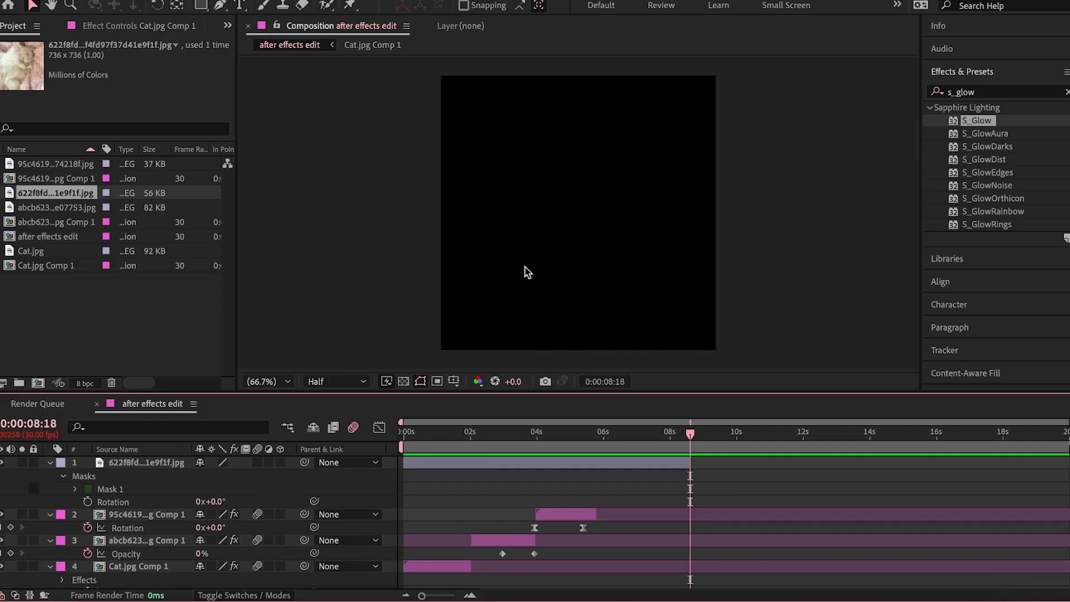
Step: Create a text layer reading 'hello' in the composition
{"action": "key", "text": "ctrl+t"}
{"action": "left_click", "coordinate": [577, 222]}
{"action": "type", "text": "hello"}
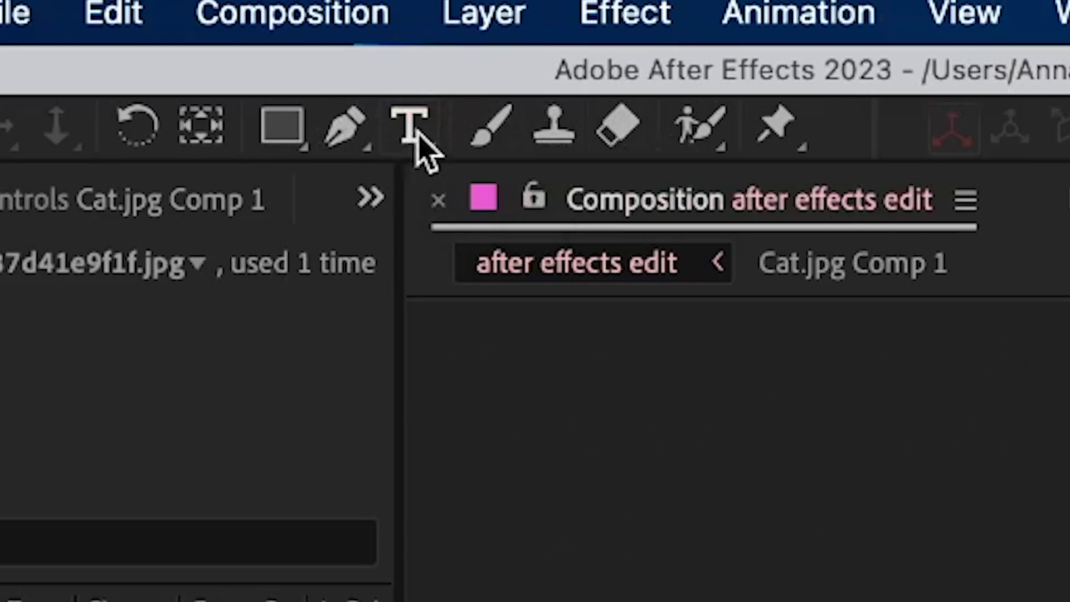
{"action": "left_click", "coordinate": [420, 133]}
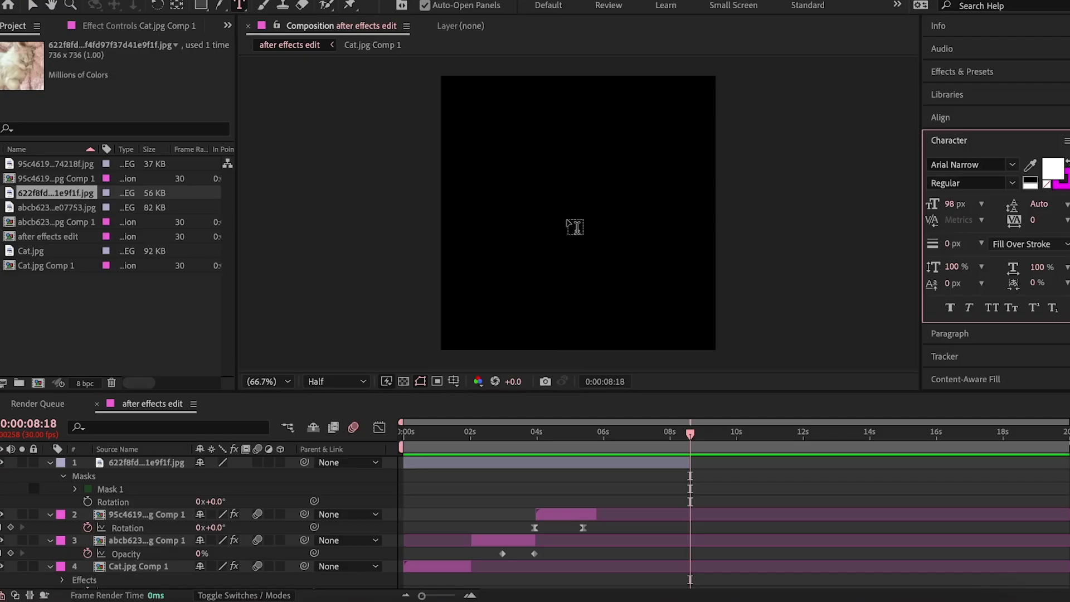
{"action": "left_click", "coordinate": [591, 189]}
{"action": "type", "text": "hello"}
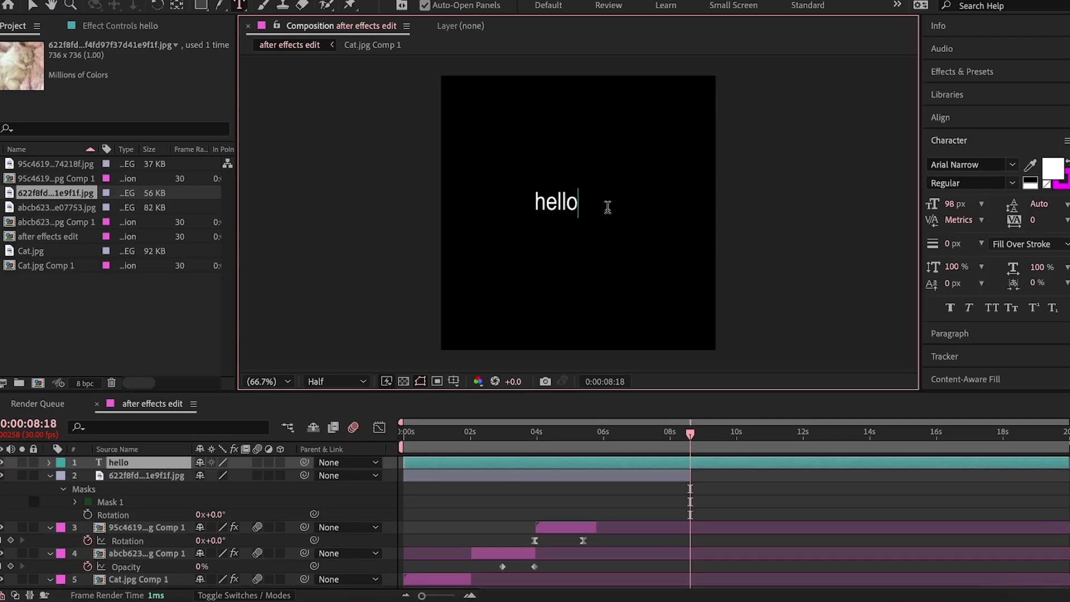
Step: Align the hello text to the horizontal and vertical centre of the composition
{"action": "left_click", "coordinate": [940, 117]}
{"action": "left_click", "coordinate": [962, 156]}
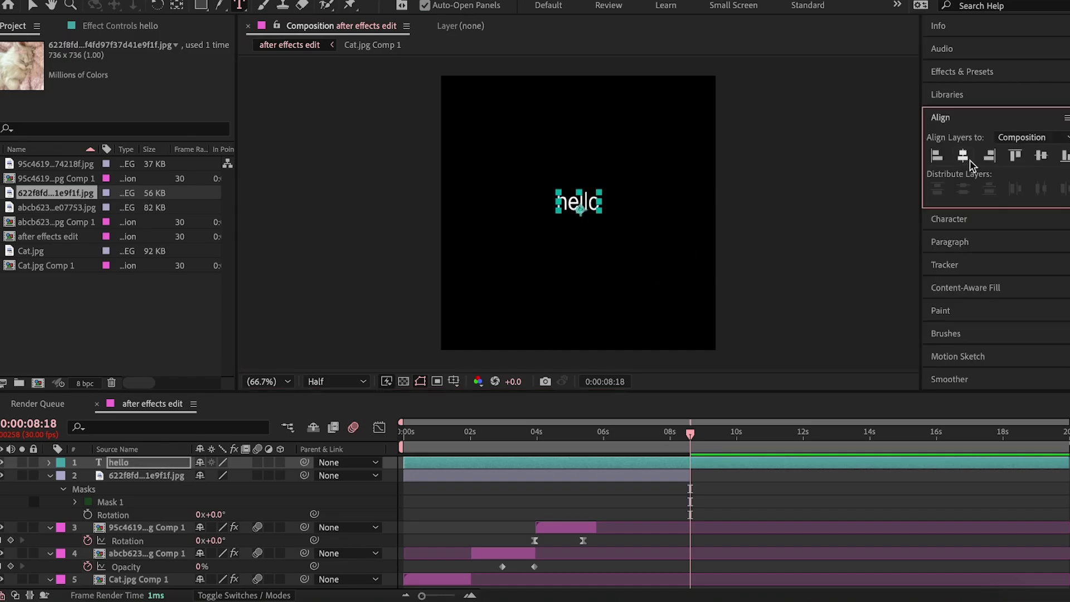
{"action": "left_click", "coordinate": [1041, 156]}
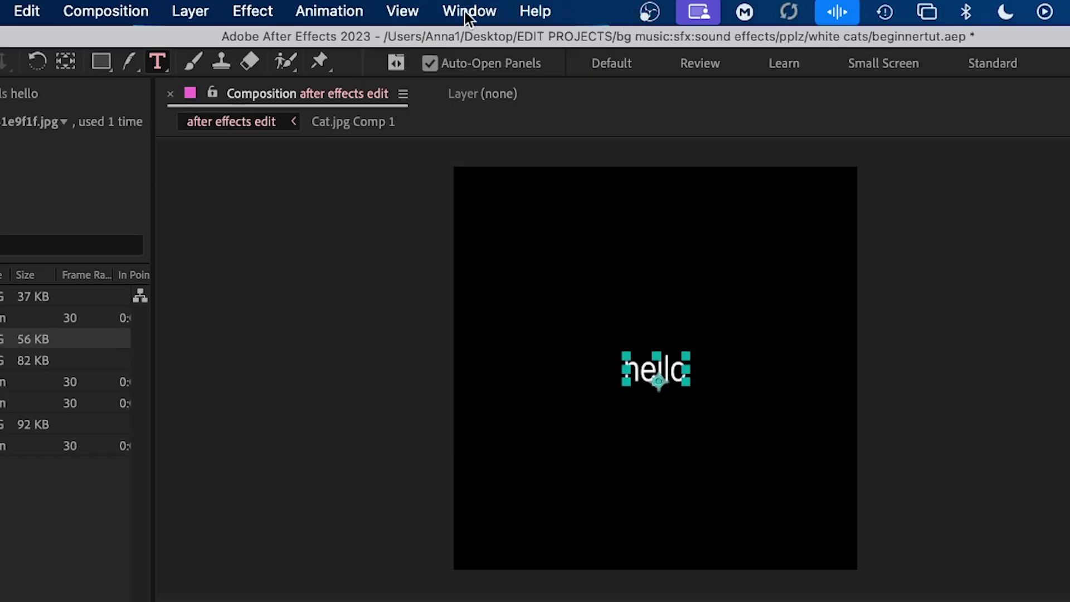
Step: Apply the Decoder Fade In preset to the hello text and preview it around 9:07
{"action": "left_click", "coordinate": [467, 10]}
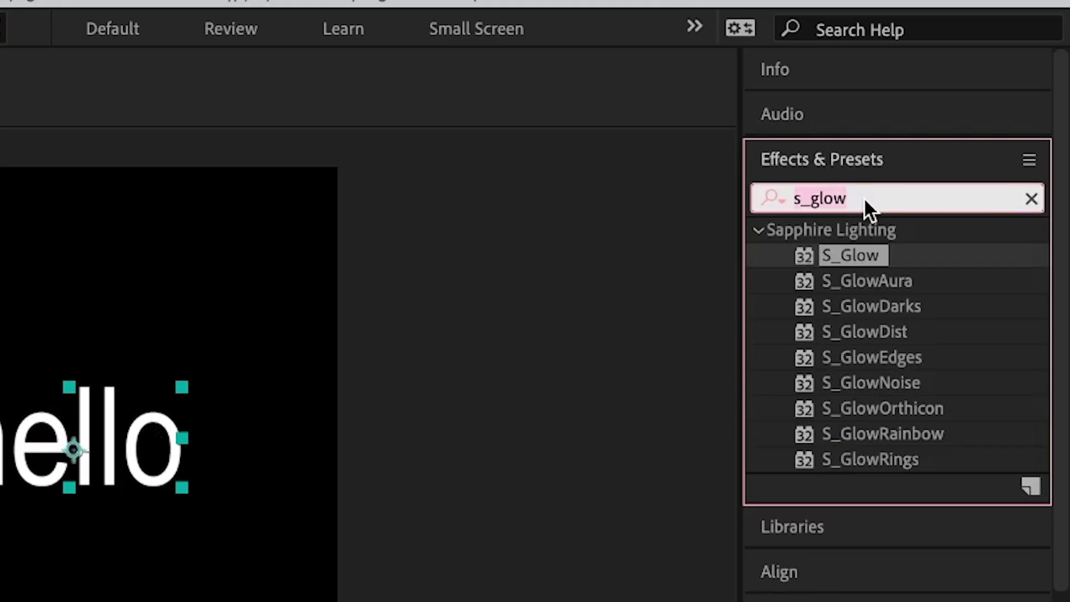
{"action": "key", "text": "BackSpace"}
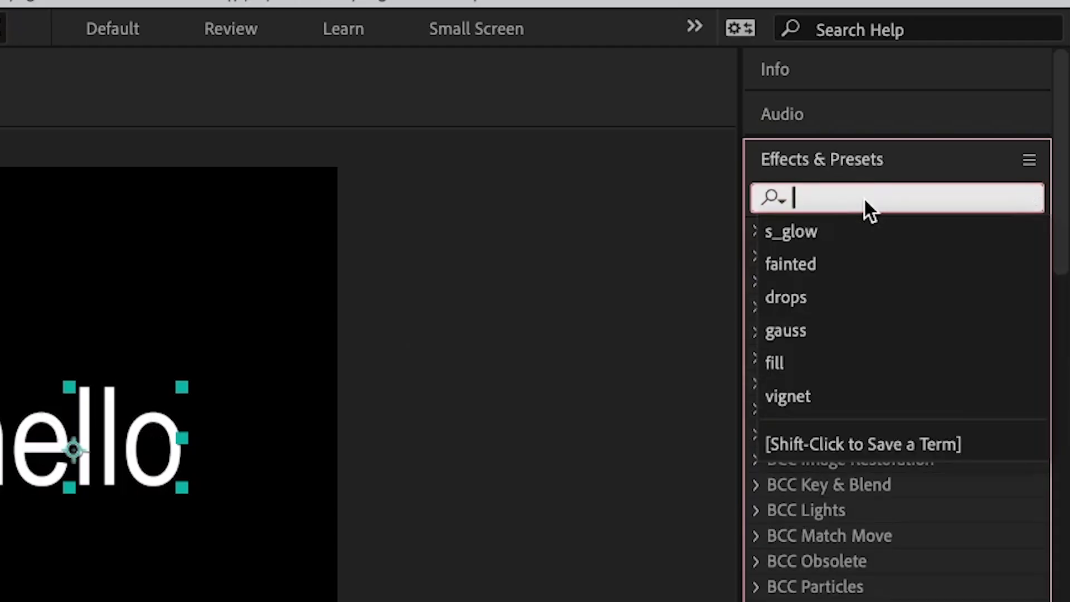
{"action": "type", "text": "fade in"}
{"action": "double_click", "coordinate": [1031, 211]}
{"action": "key", "text": "space"}
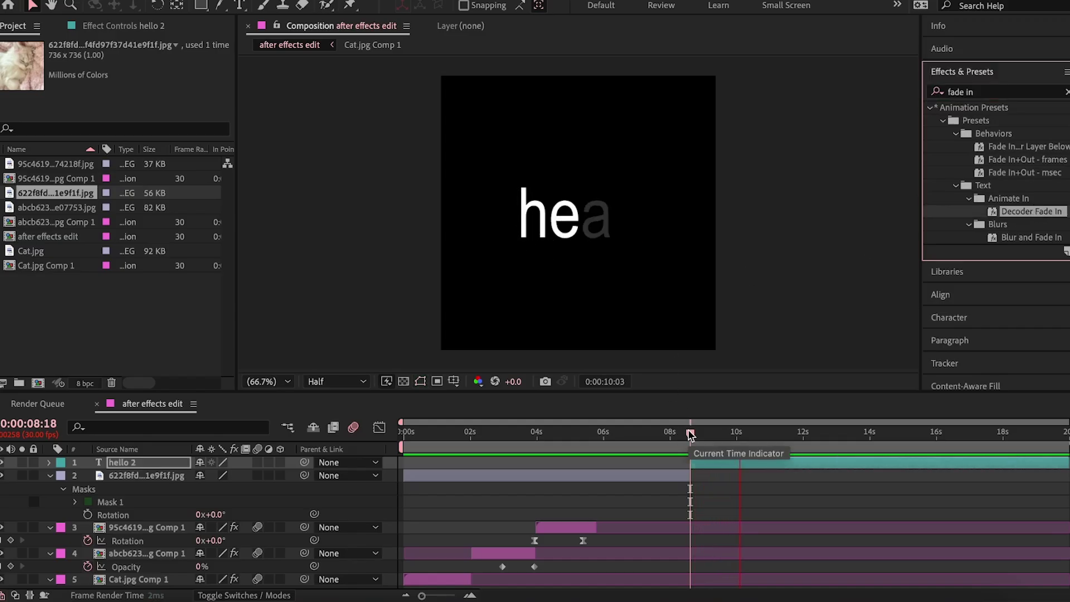
{"action": "left_click_drag", "start_coordinate": [690, 433], "coordinate": [712, 434]}
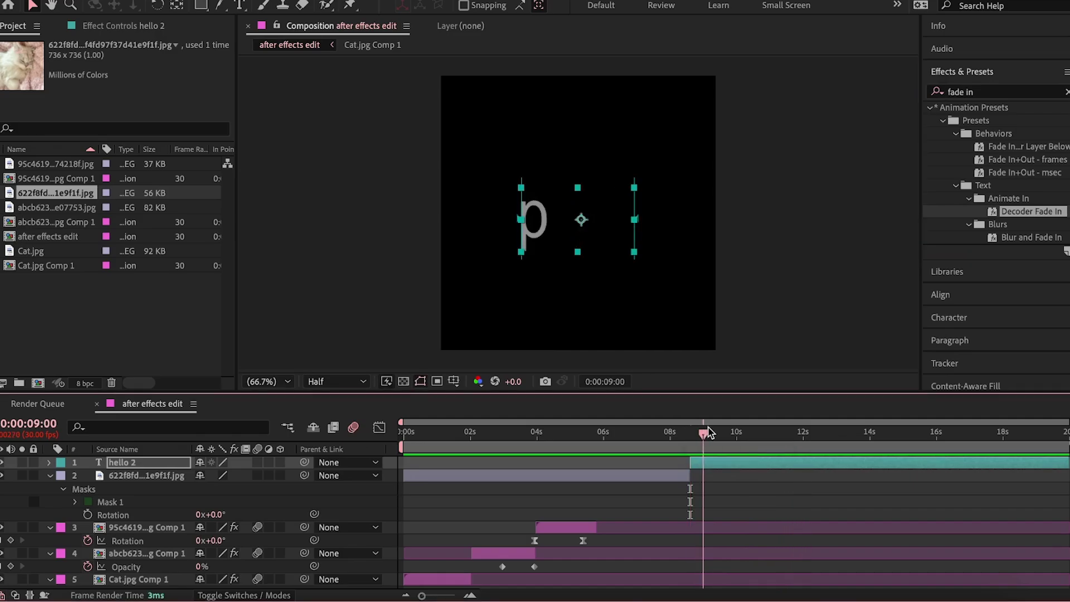
Step: Browse the Animate In text presets and scrub back to just before the text appears
{"action": "left_click", "coordinate": [956, 185]}
{"action": "left_click", "coordinate": [956, 185]}
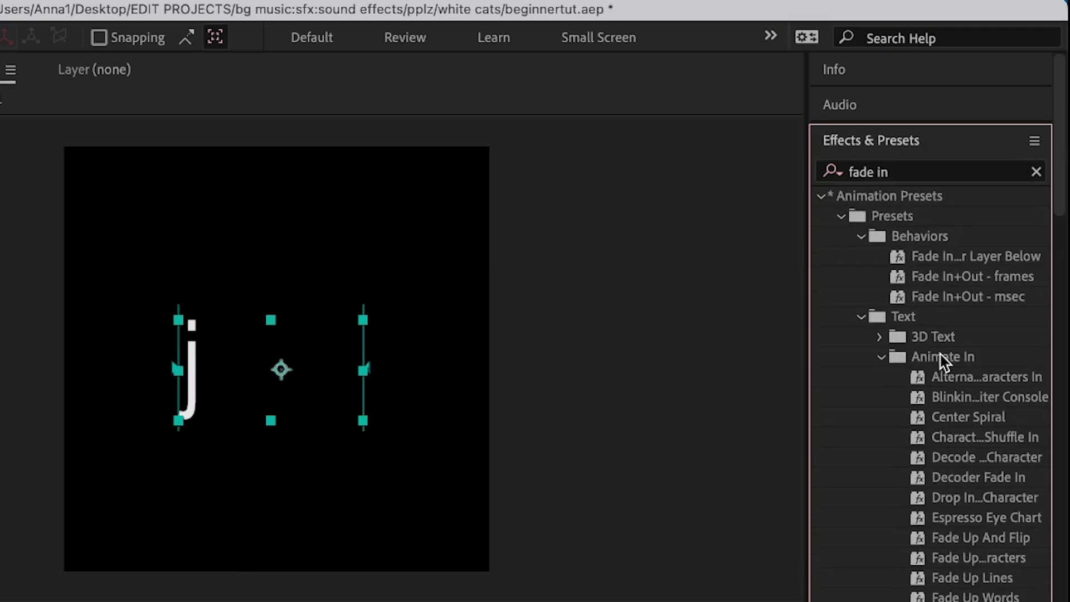
{"action": "scroll", "coordinate": [1059, 223], "scroll_direction": "down", "scroll_amount": 15}
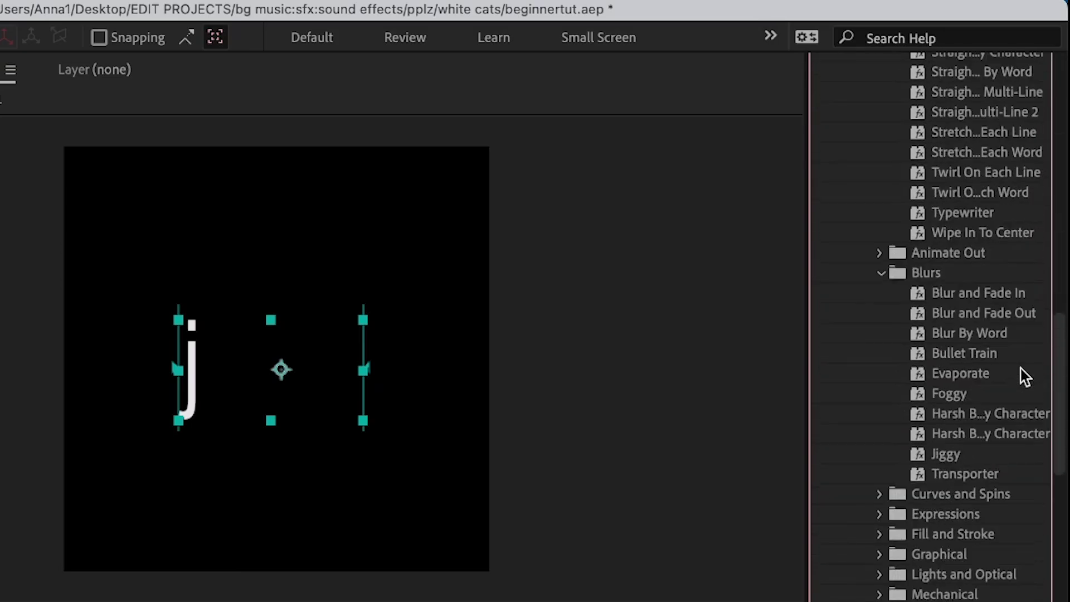
{"action": "scroll", "coordinate": [1027, 376], "scroll_direction": "down", "scroll_amount": 5}
{"action": "scroll", "coordinate": [1025, 375], "scroll_direction": "up", "scroll_amount": 15}
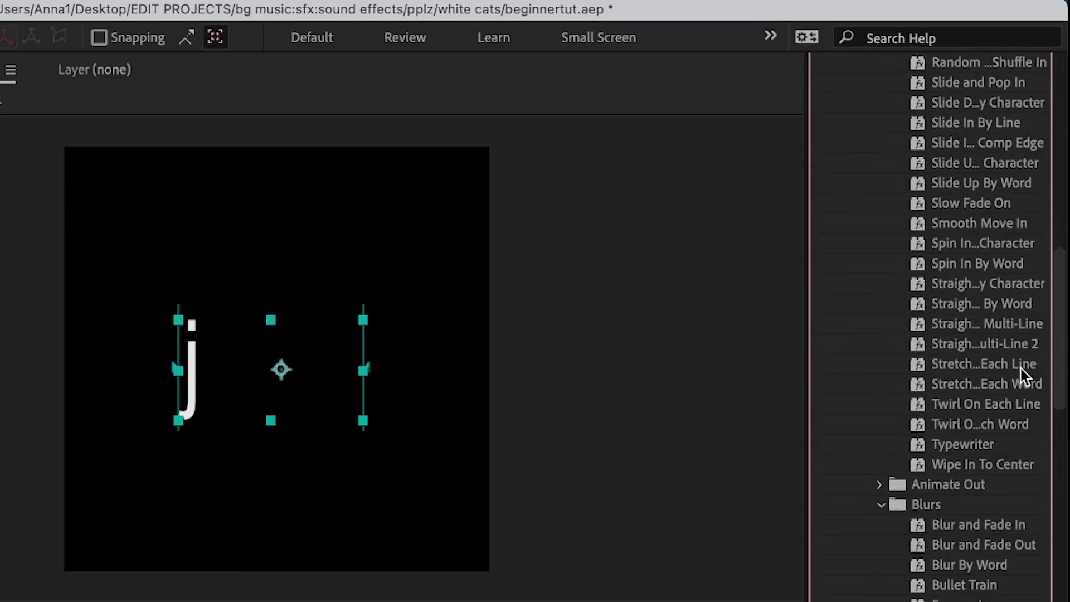
{"action": "mouse_move", "coordinate": [691, 438]}
{"action": "left_mouse_down"}
{"action": "mouse_move", "coordinate": [668, 438]}
{"action": "mouse_move", "coordinate": [738, 443]}
{"action": "mouse_move", "coordinate": [679, 433]}
{"action": "left_mouse_up"}
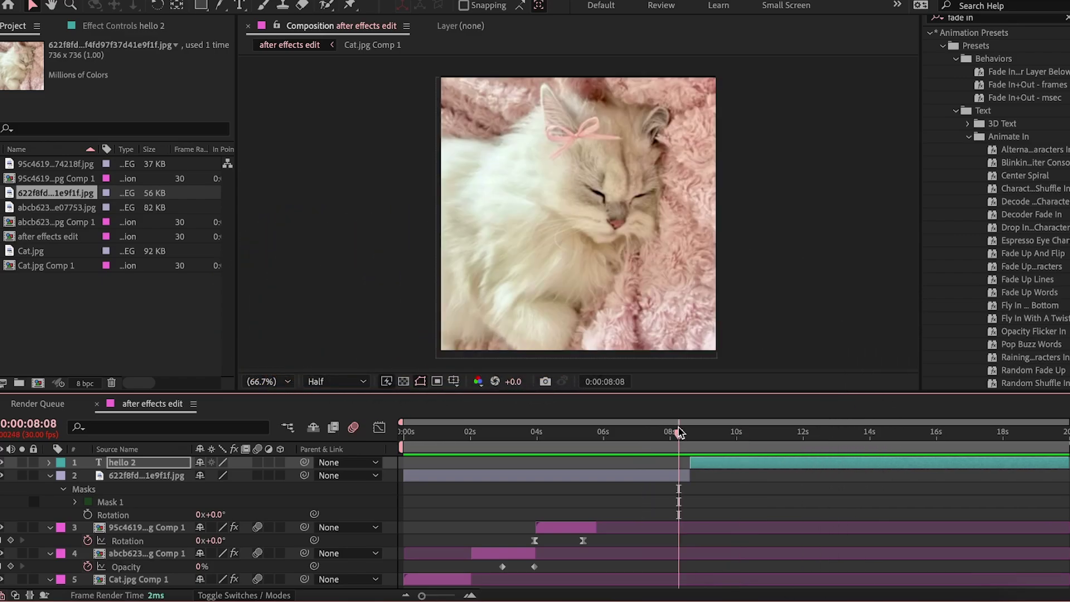